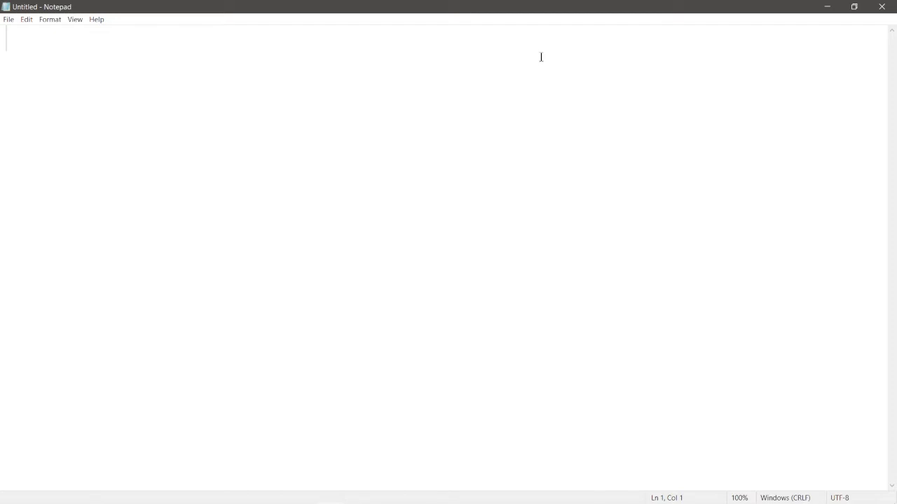
# Write the title "MLS Trunk" and begin a second line with "MLS".
pyautogui.write('MLS Trunk')
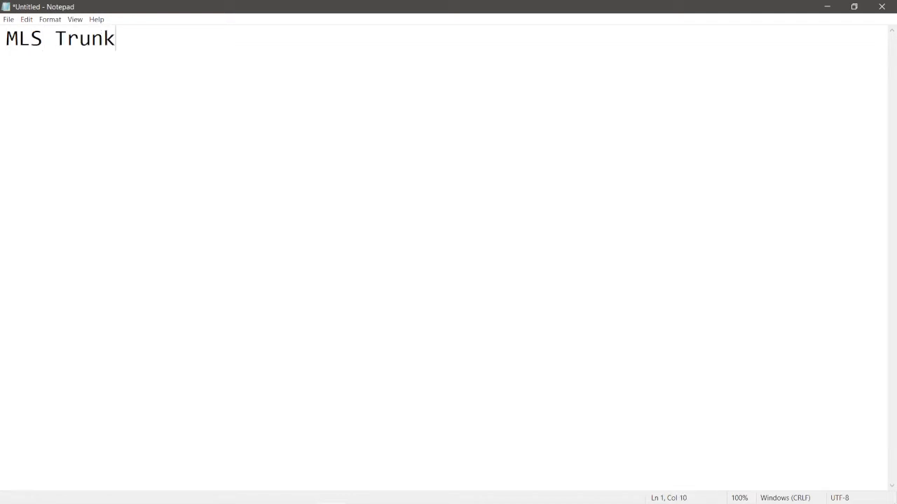
pyautogui.press('Return')
pyautogui.write('MLS')
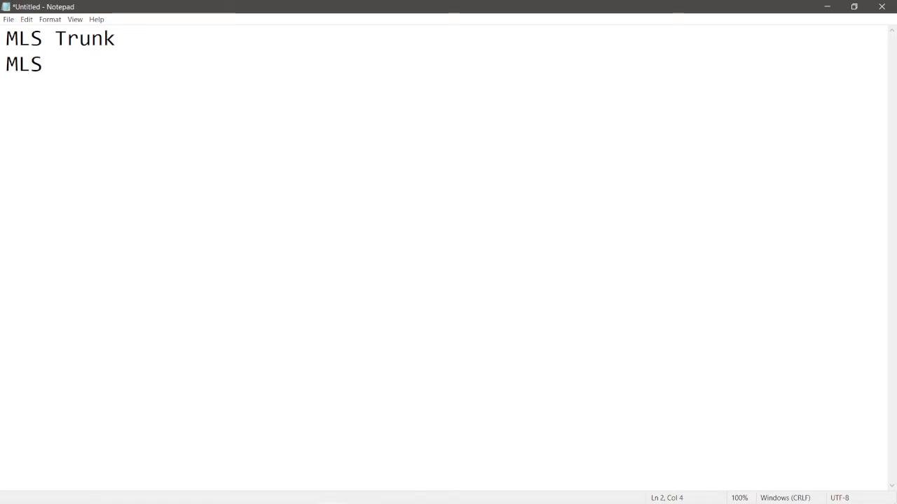
pyautogui.press('Tab')
pyautogui.write('=')
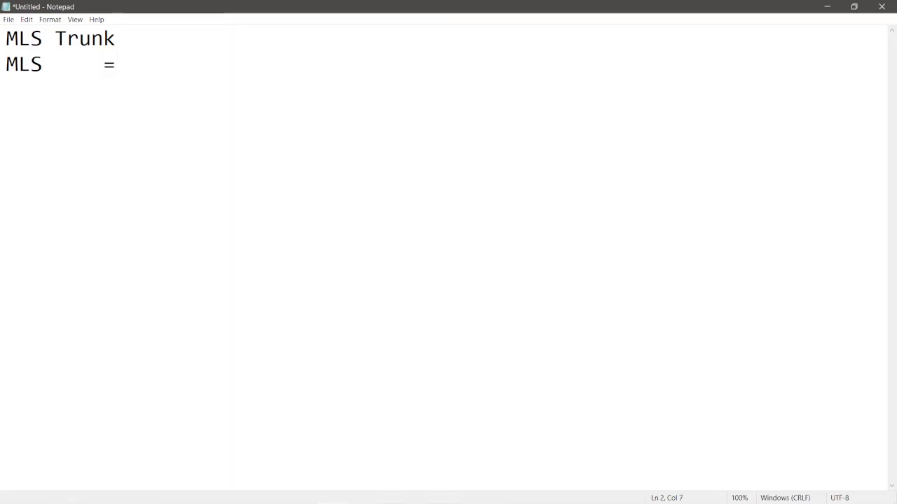
pyautogui.press('BackSpace')
pyautogui.press('BackSpace')
pyautogui.press('BackSpace')
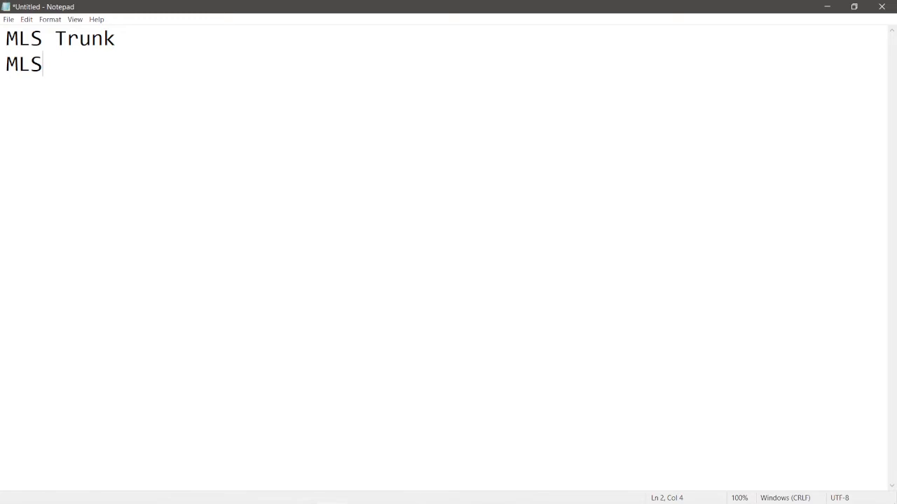
# Expand the abbreviation on the second line so that it reads "MLS (Multi Layer Switch)".
pyautogui.write('(Multi')
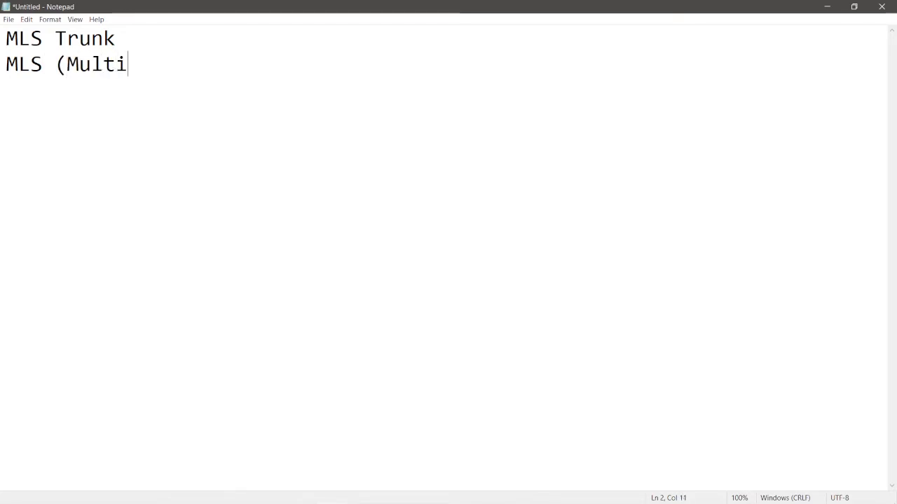
pyautogui.write(' Layer Sw')
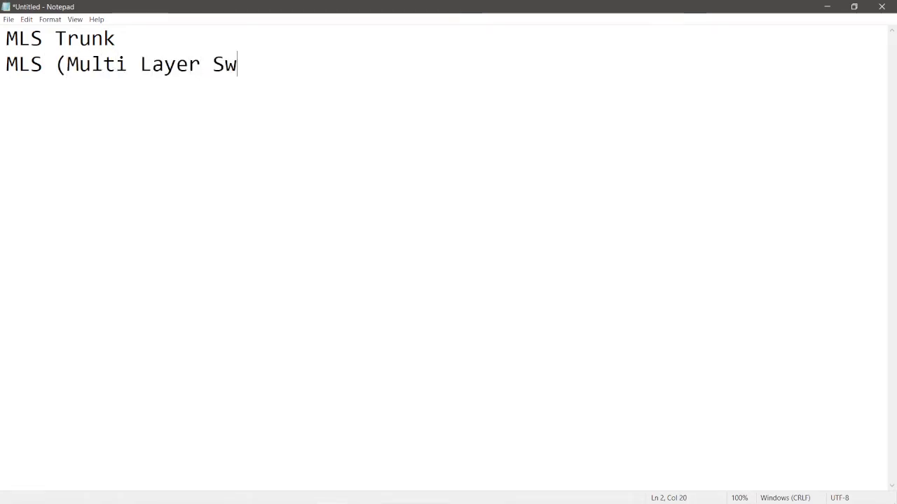
pyautogui.write('itch)')
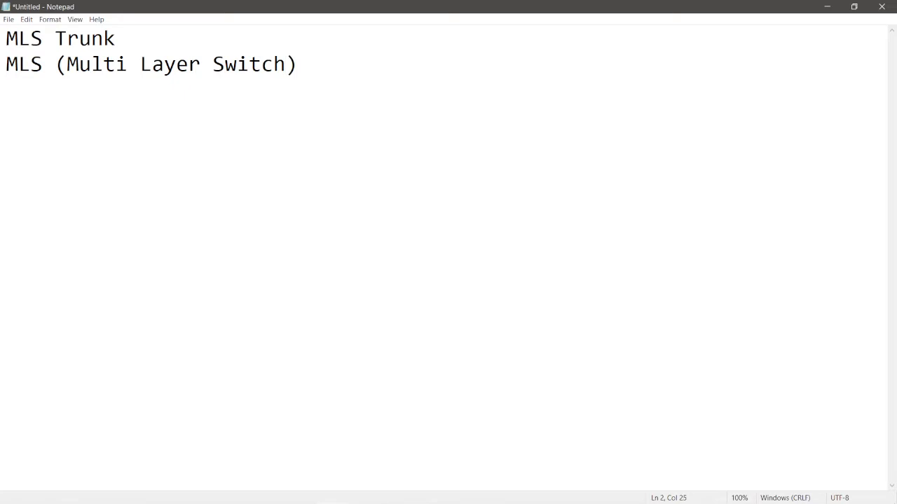
# Add the description "Bentuk lain dari Switch yang memiliki fungsi OSI Layer 3" on a new line under the MLS heading.
pyautogui.press('Return')
pyautogui.write('Bentuk la')
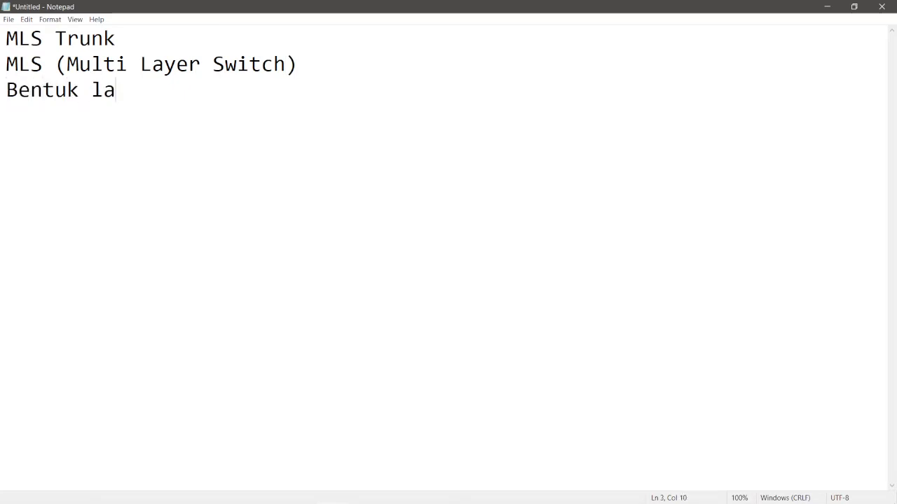
pyautogui.write('in dari Sw')
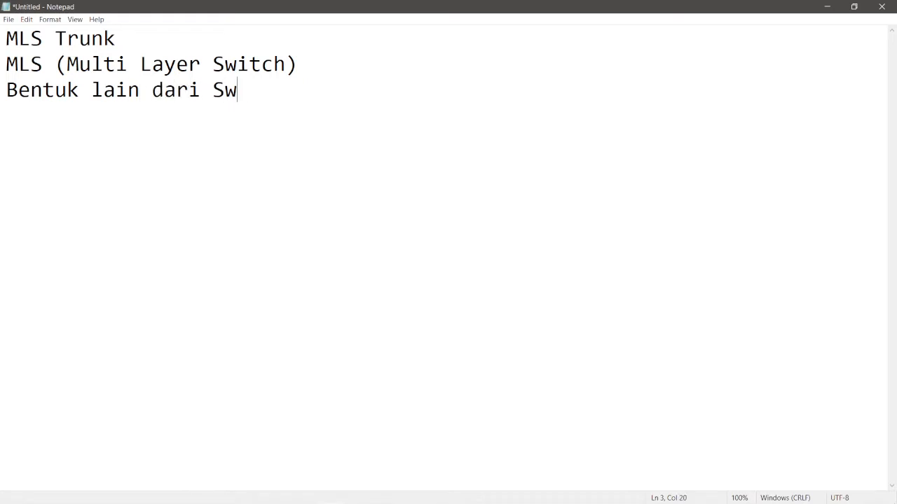
pyautogui.write('itch yan')
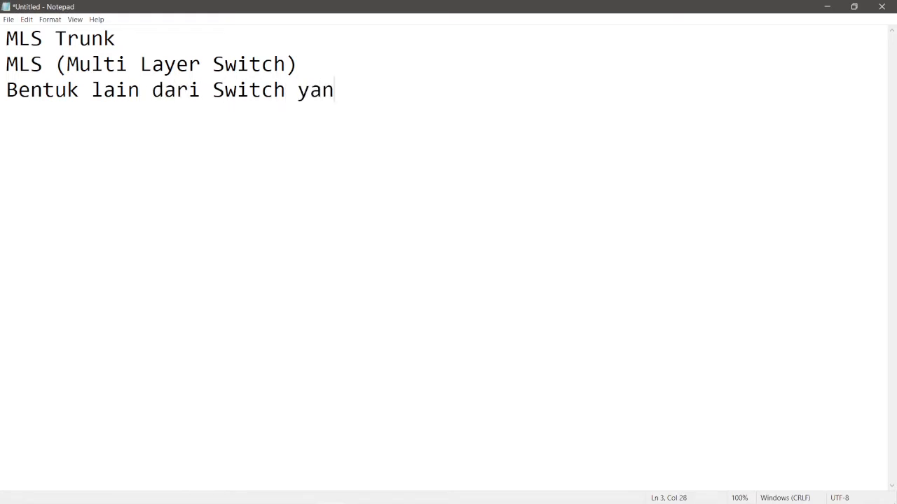
pyautogui.write('g mem')
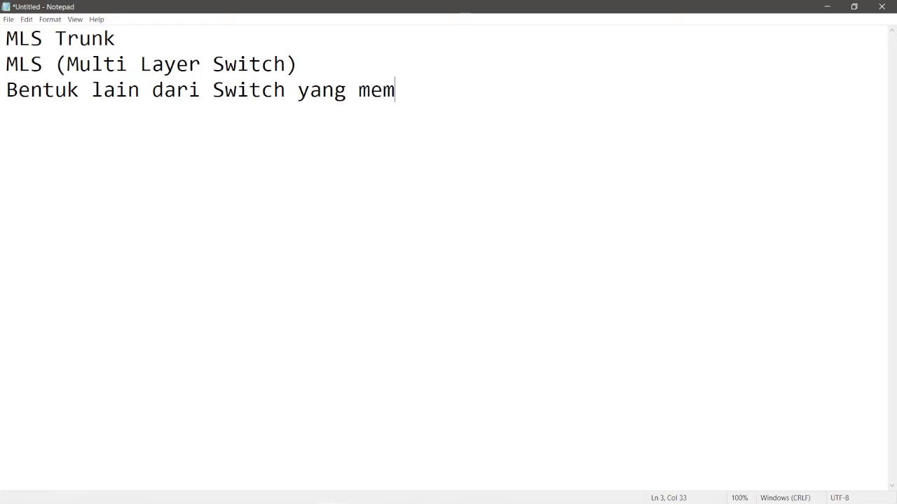
pyautogui.write('iliki fu')
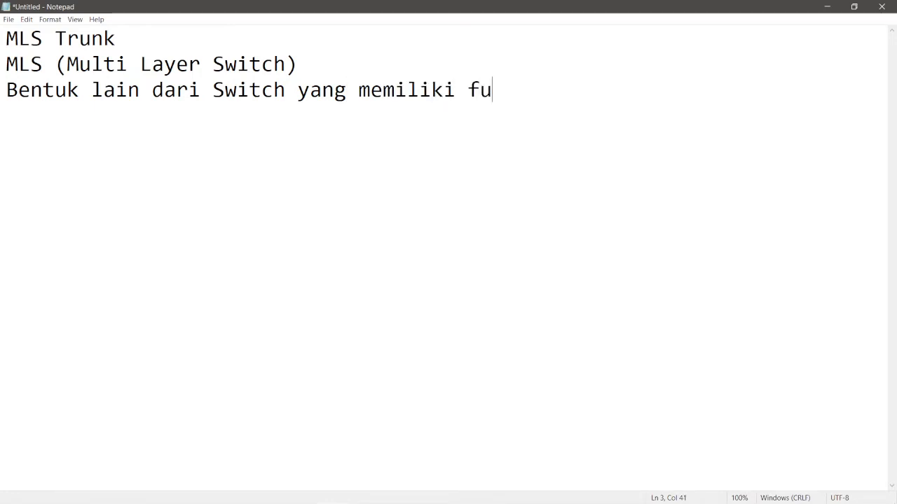
pyautogui.write('ngsi OSI Layer ')
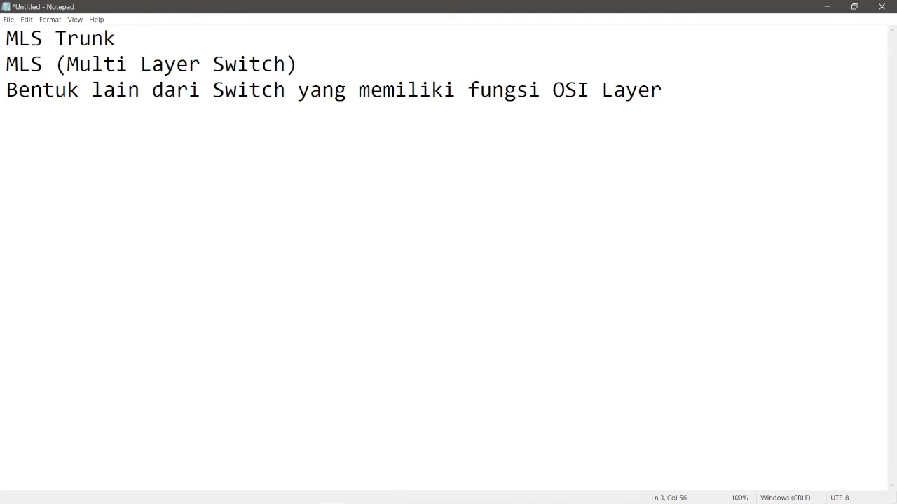
pyautogui.write('3')
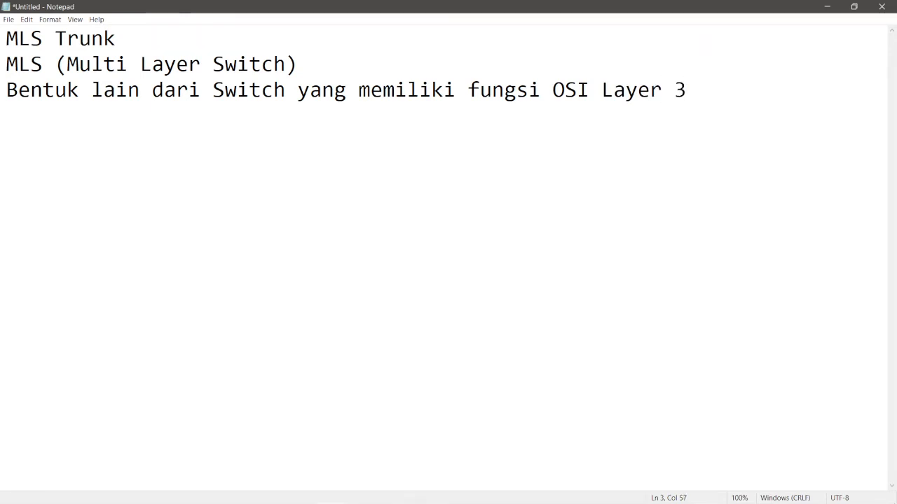
# Insert a section above the MLS heading with the lines "Switch" and "OSI Layer 2", followed by a blank line.
pyautogui.click(541, 57)
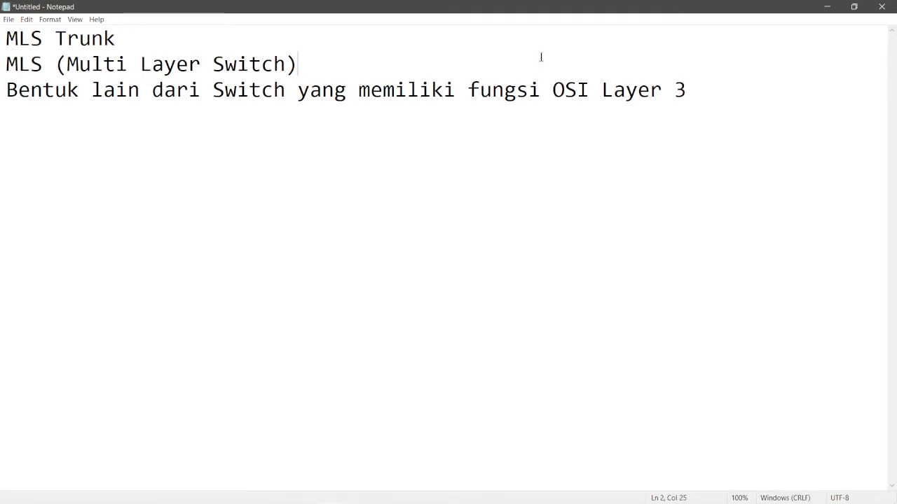
pyautogui.press('Home')
pyautogui.press('Return')
pyautogui.press('Return')
pyautogui.press('Up')
pyautogui.press('Up')
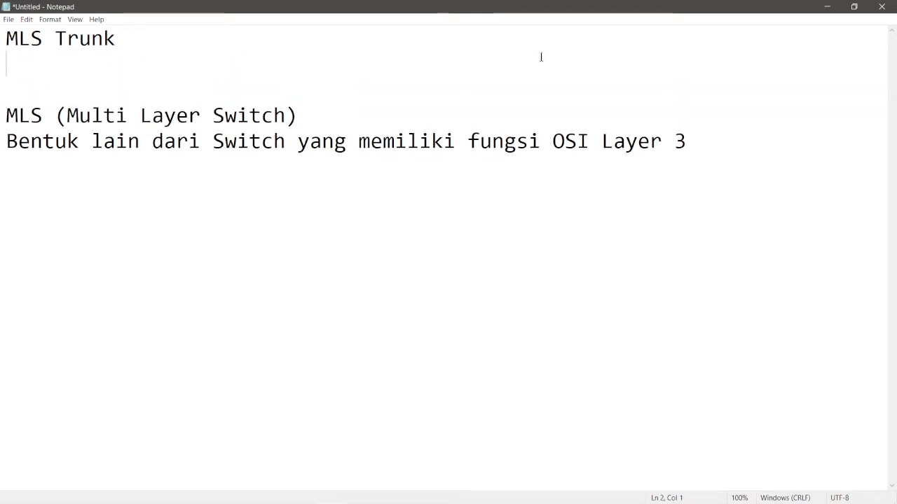
pyautogui.write('Switch')
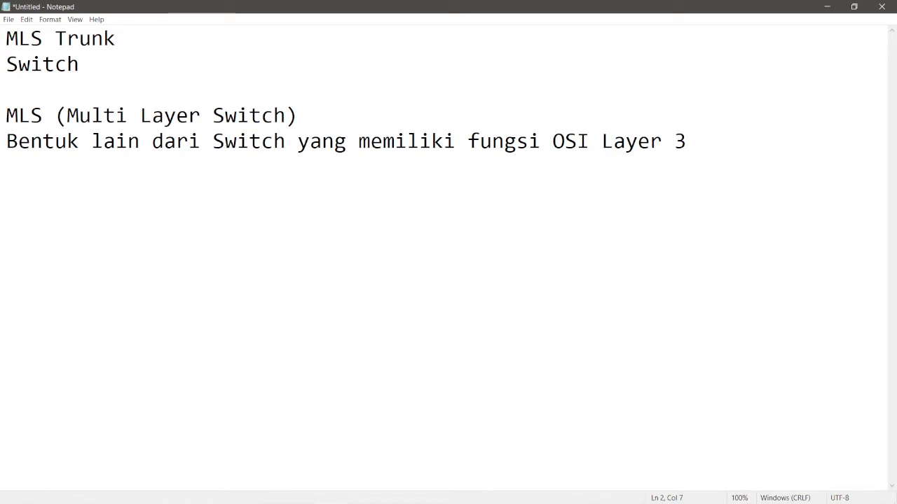
pyautogui.press('Return')
pyautogui.write('OSI La')
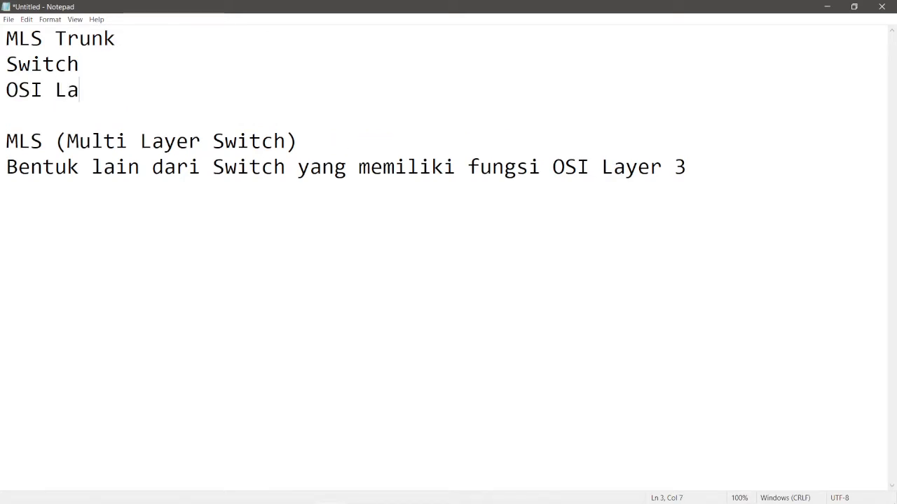
pyautogui.write('yer 2')
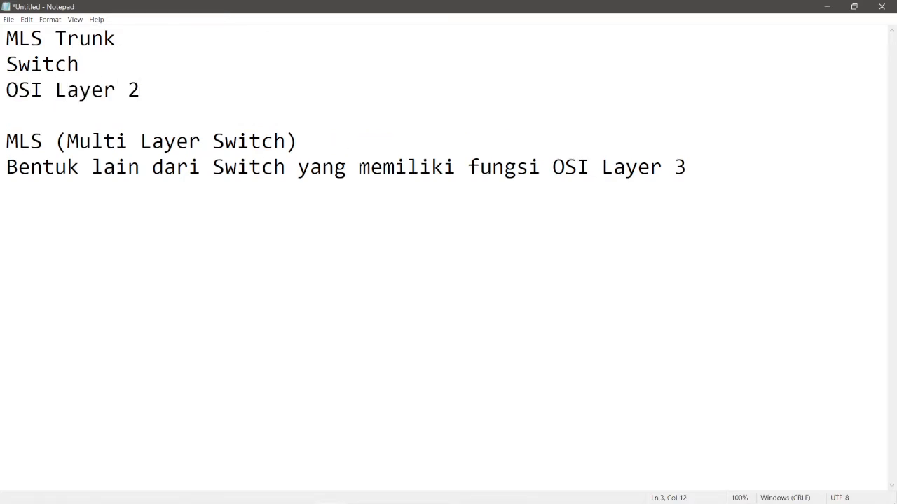
# Insert a blank line between the "MLS Trunk" title and the "Switch" heading.
pyautogui.press('Down')
pyautogui.press('Down')
pyautogui.press('Down')
pyautogui.press('Up')
pyautogui.press('Up')
pyautogui.press('Up')
pyautogui.press('Up')
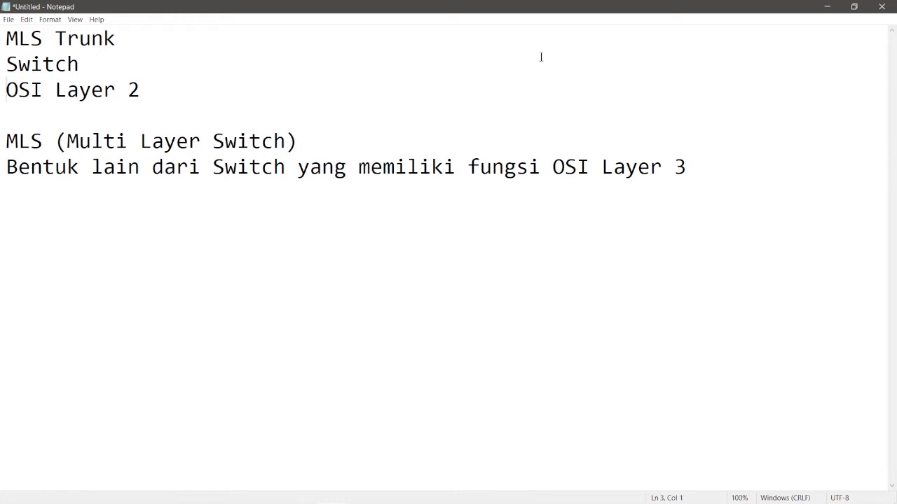
pyautogui.press('Return')
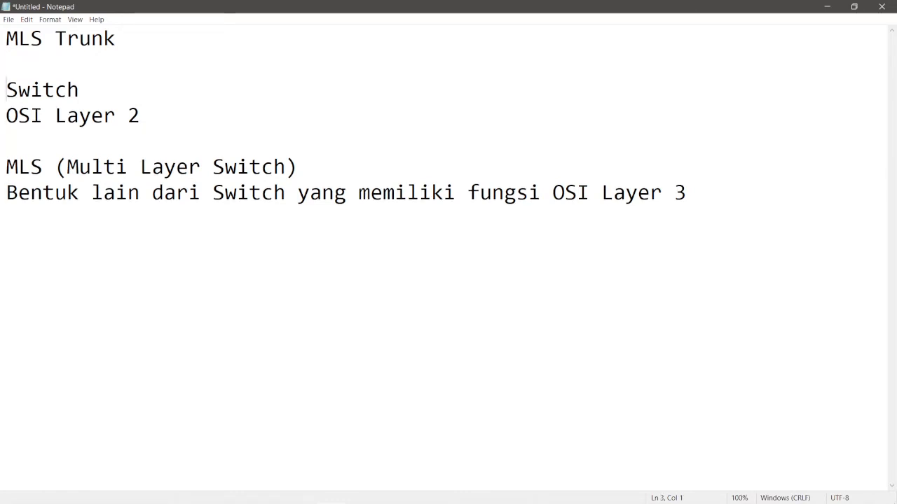
# Extend the line under the "Switch" heading so that it reads "Memiliki fungsi OSI Layer 2".
pyautogui.press('Down')
pyautogui.press('Down')
pyautogui.press('Down')
pyautogui.press('Down')
pyautogui.press('Right')
pyautogui.press('Right')
pyautogui.press('Right')
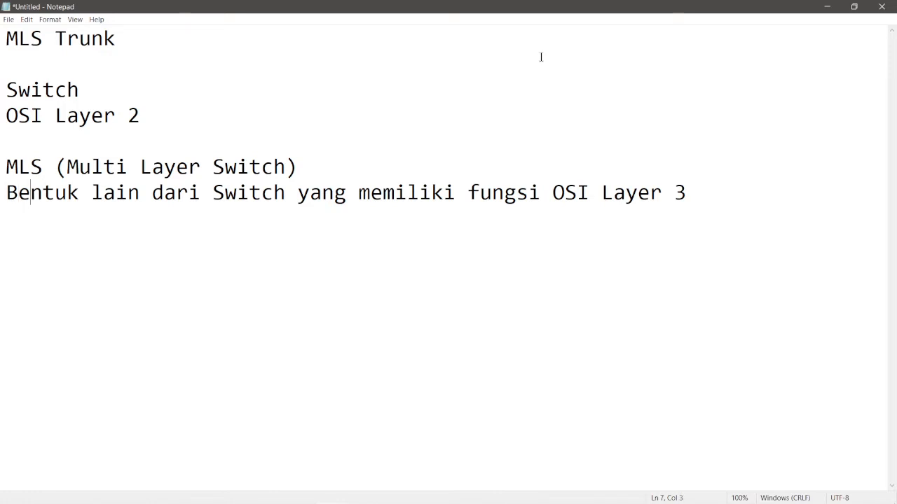
pyautogui.press('Left')
pyautogui.press('Up')
pyautogui.press('Up')
pyautogui.press('Up')
pyautogui.write('Memiliki ')
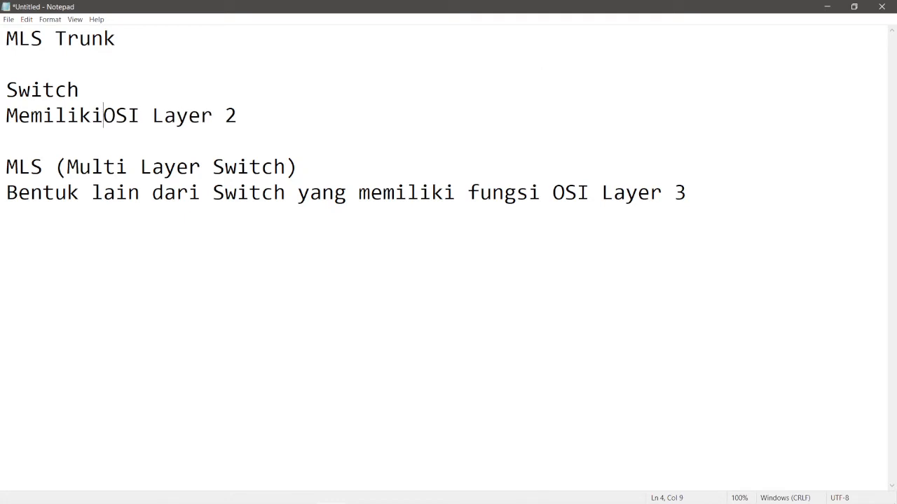
pyautogui.write('fungsi')
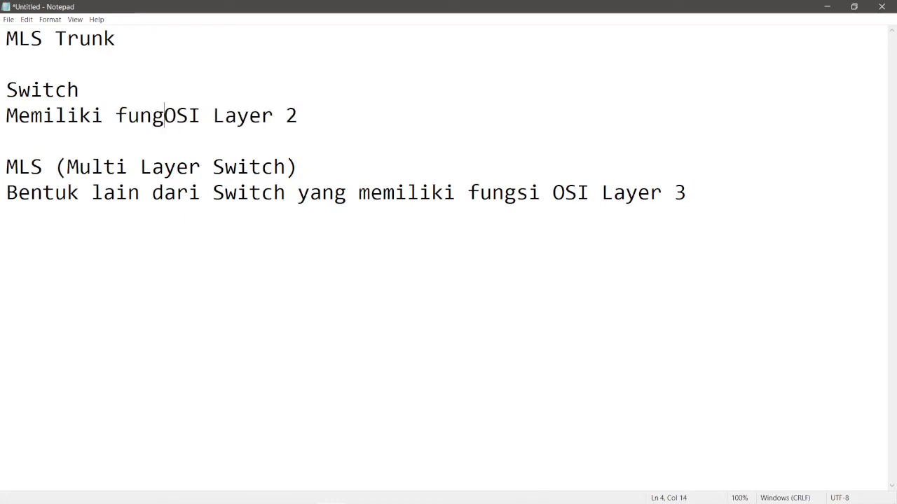
# Add the line "Memiliki fungsi OSI Layer 2 dan Layer 3" below the MLS description.
pyautogui.press('Down')
pyautogui.press('Down')
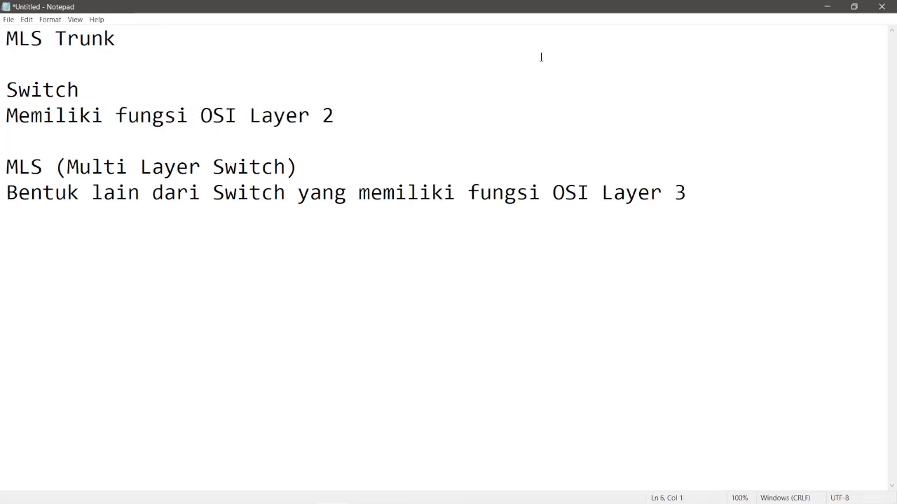
pyautogui.press('End')
pyautogui.press('Down')
pyautogui.press('End')
pyautogui.press('Return')
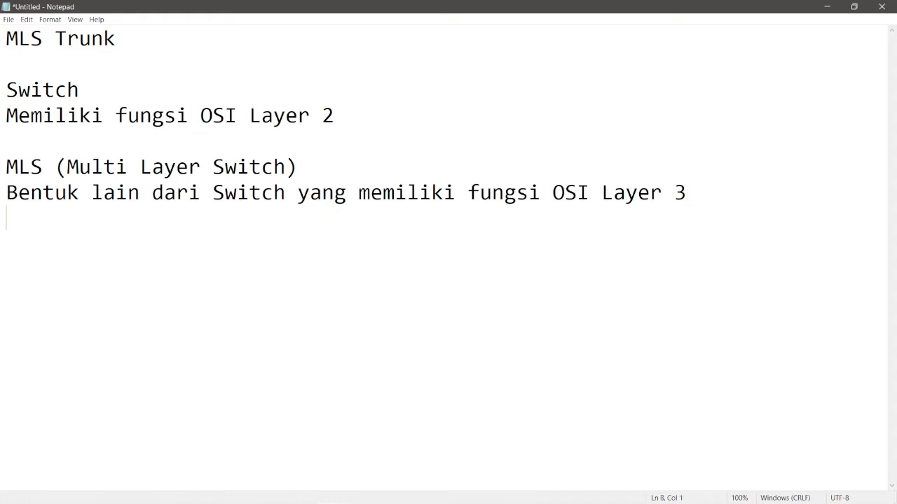
pyautogui.write('Memik')
pyautogui.press('BackSpace')
pyautogui.write('l')
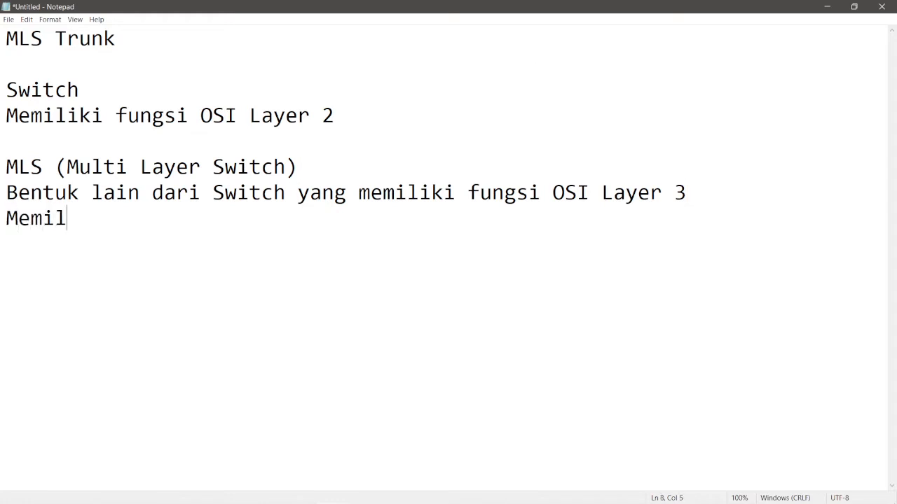
pyautogui.write('iki fun')
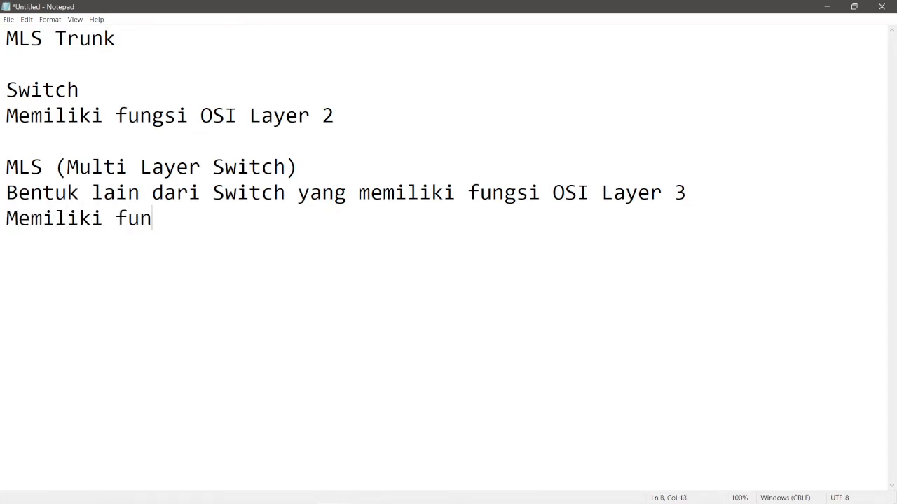
pyautogui.write('gsi OS')
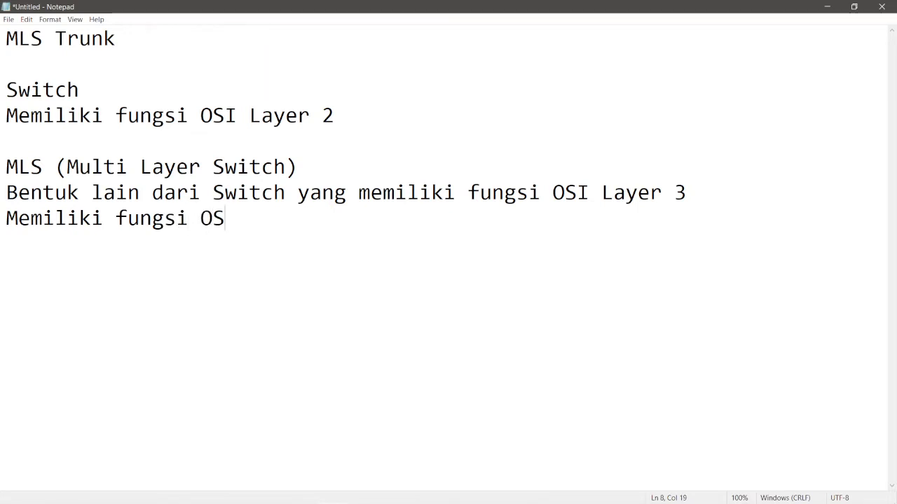
pyautogui.write('I Layer ')
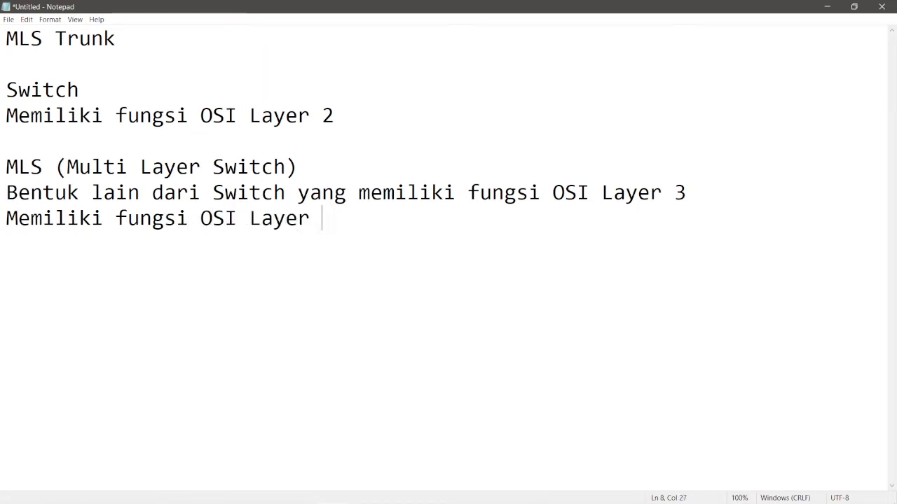
pyautogui.write('2 dan L')
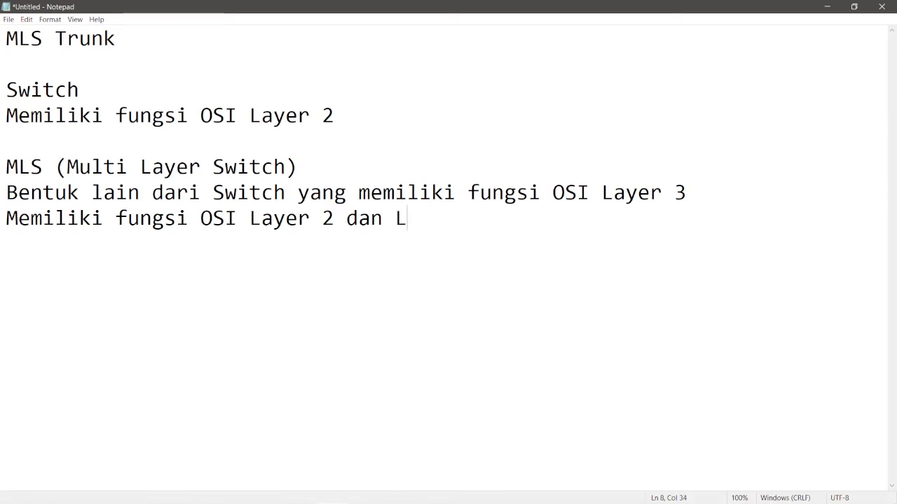
pyautogui.write('ayer 3')
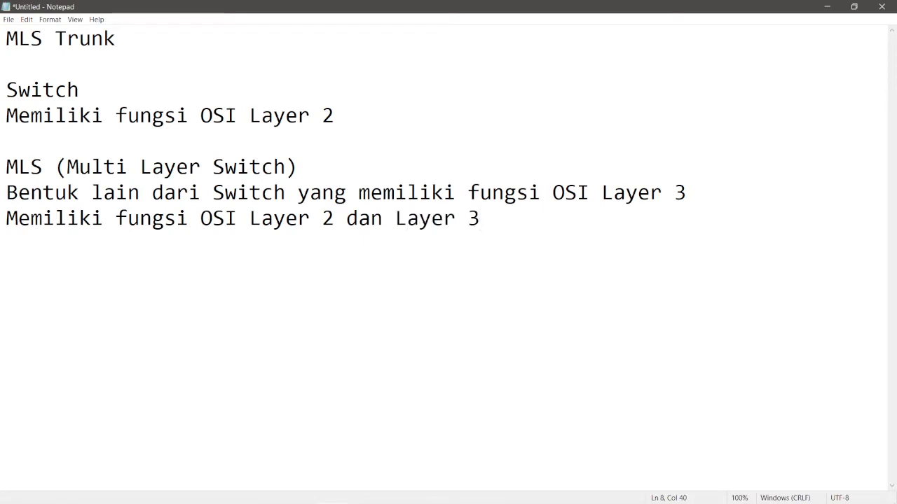
# Insert "(Data Link)" after "Layer 2" in the last line of the MLS section.
pyautogui.press('Left')
pyautogui.press('Left')
pyautogui.press('Left')
pyautogui.press('Left')
pyautogui.press('Left')
pyautogui.press('Left')
pyautogui.press('Left')
pyautogui.press('Left')
pyautogui.press('Left')
pyautogui.press('Left')
pyautogui.press('Left')
pyautogui.write('(Data')
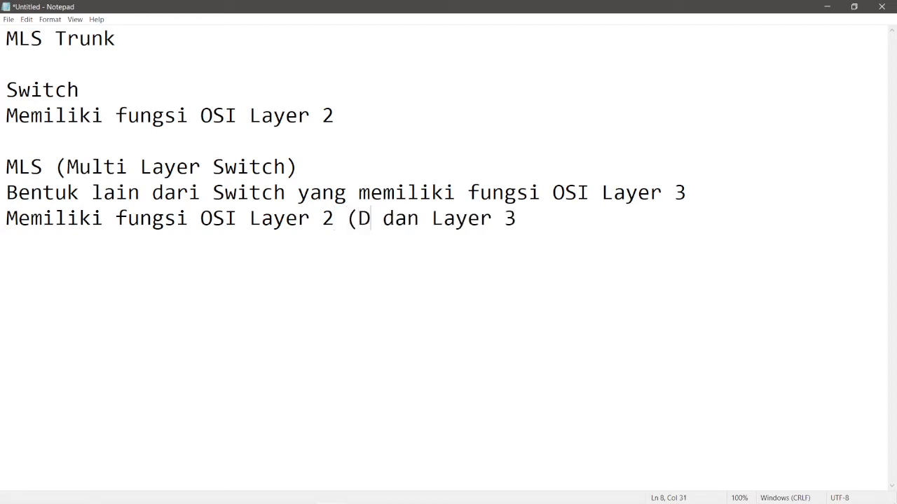
pyautogui.press('BackSpace')
pyautogui.write('ta ')
pyautogui.write('Link)')
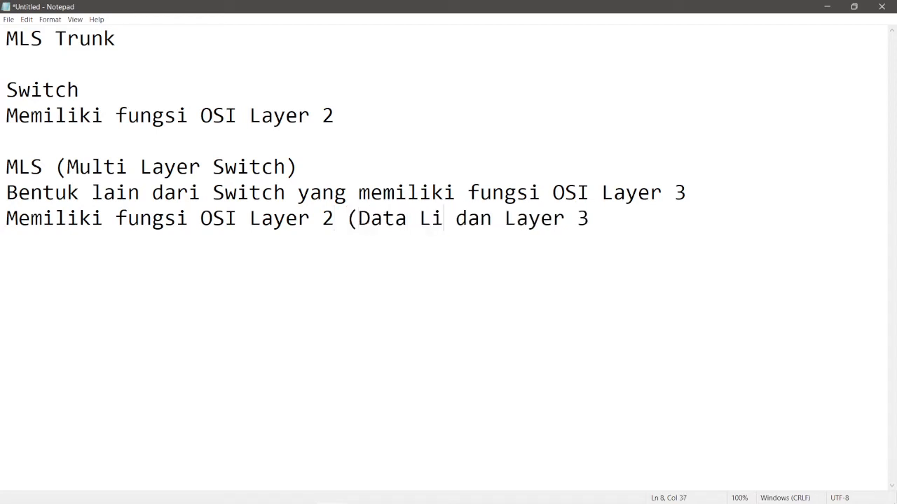
# Append "(Network)" after "Layer 3" in the last line of the MLS section.
pyautogui.press('Right')
pyautogui.press('Right')
pyautogui.press('Right')
pyautogui.press('Right')
pyautogui.press('Right')
pyautogui.press('Right')
pyautogui.press('Right')
pyautogui.press('Right')
pyautogui.press('Right')
pyautogui.press('Right')
pyautogui.press('Right')
pyautogui.press('Right')
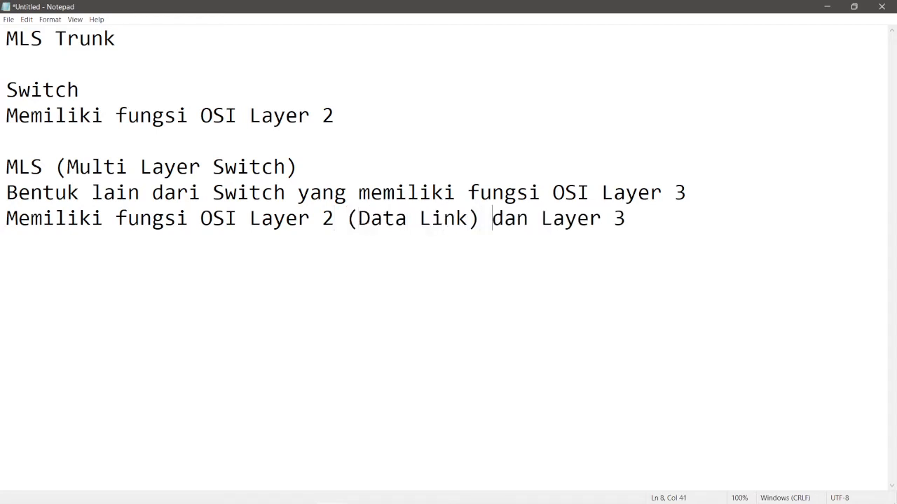
pyautogui.write('(Netwrok')
pyautogui.press('BackSpace')
pyautogui.press('BackSpace')
pyautogui.press('BackSpace')
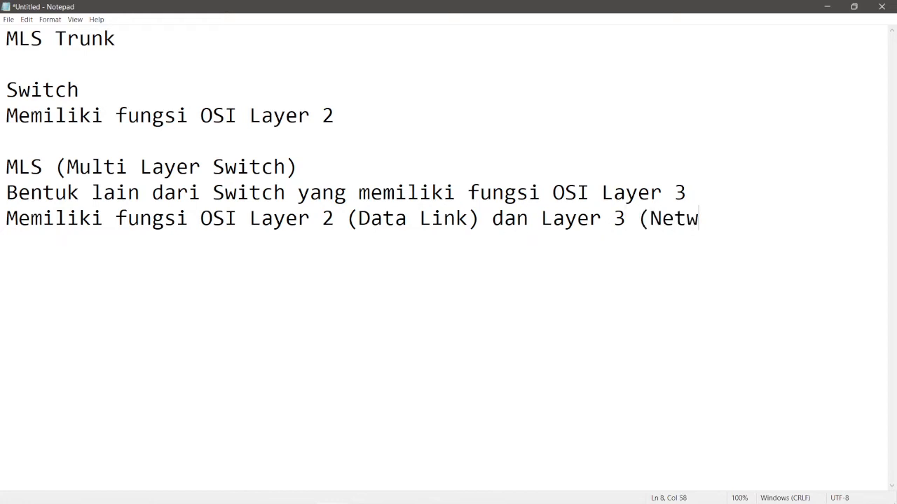
pyautogui.write('ork)')
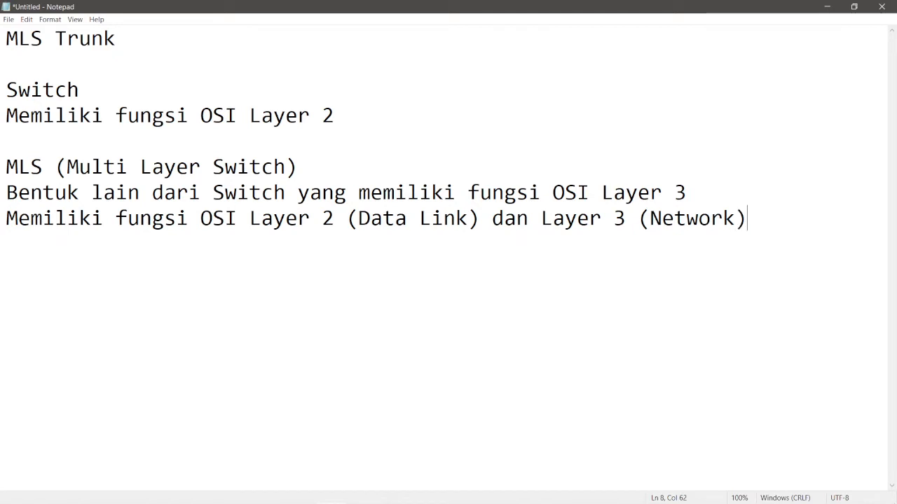
# Below the MLS section, leave a blank line and add "Trunk MLS menggunakan jenis IEEE 802.1q (Dot1Q)".
pyautogui.press('Return')
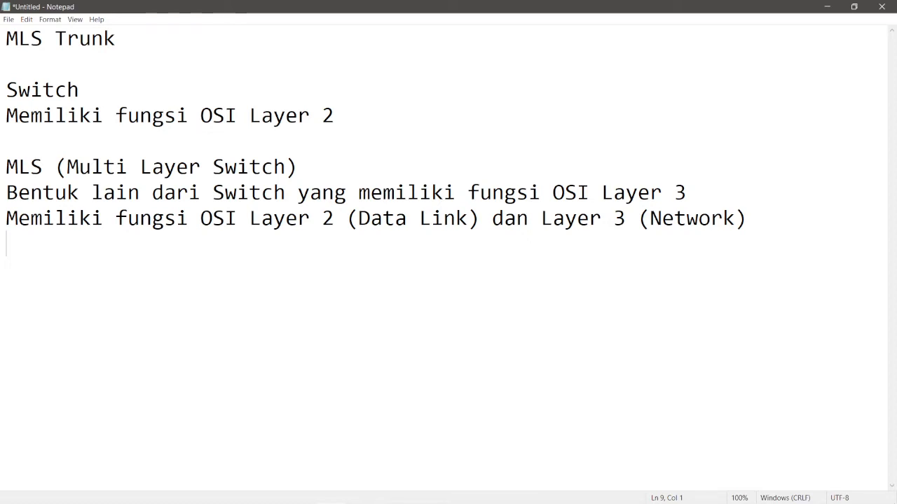
pyautogui.press('Return')
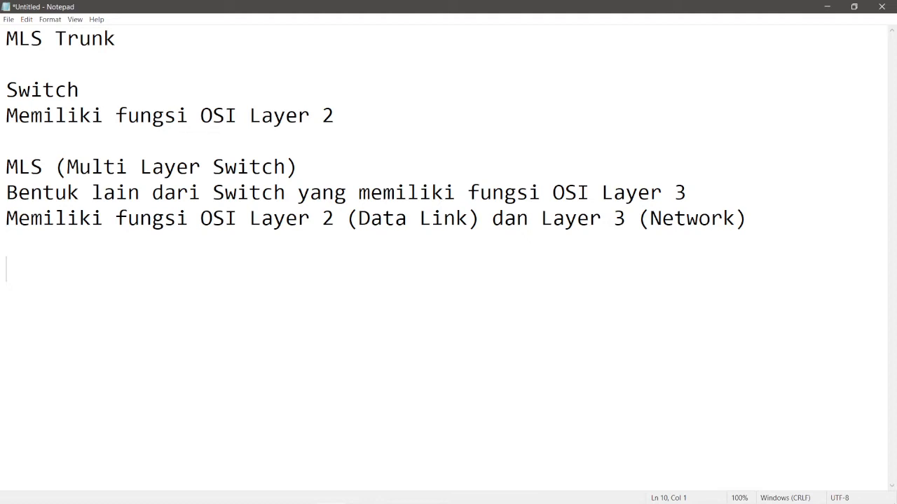
pyautogui.write('Trunk u')
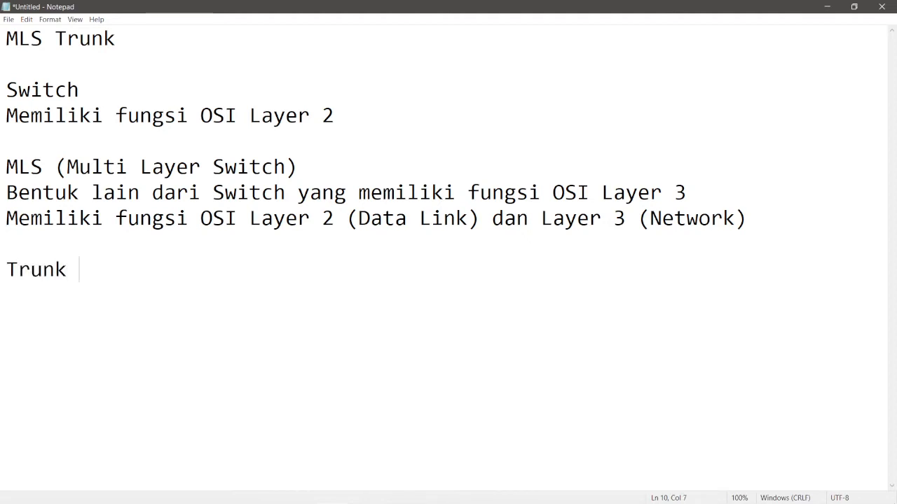
pyautogui.press('BackSpace')
pyautogui.write('MSL')
pyautogui.press('BackSpace')
pyautogui.press('BackSpace')
pyautogui.write('S')
pyautogui.press('BackSpace')
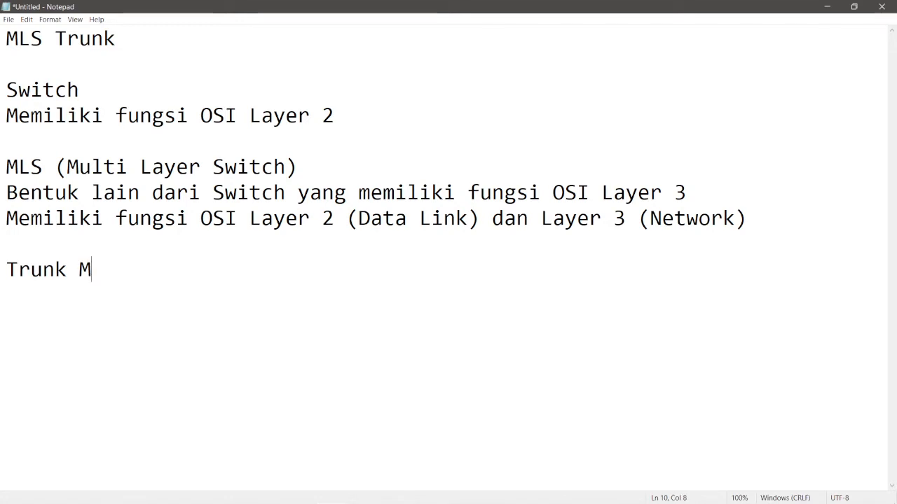
pyautogui.write('LS menggunak')
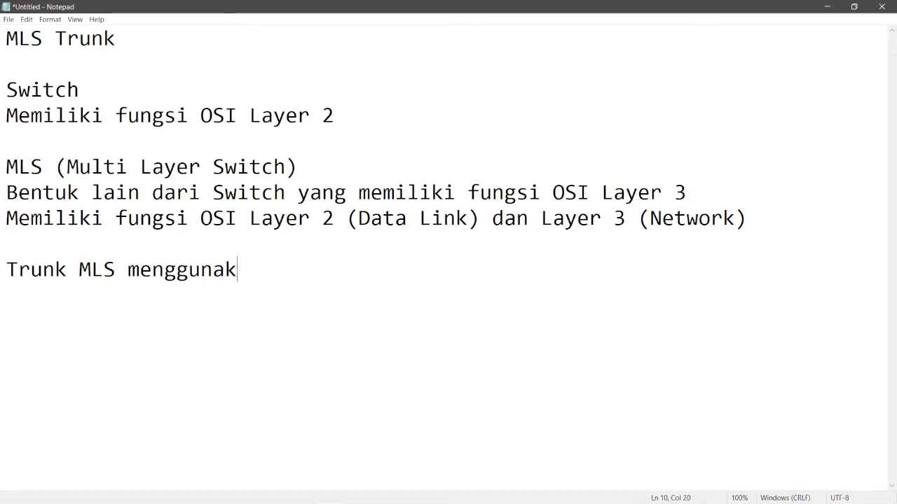
pyautogui.write('an jenis ')
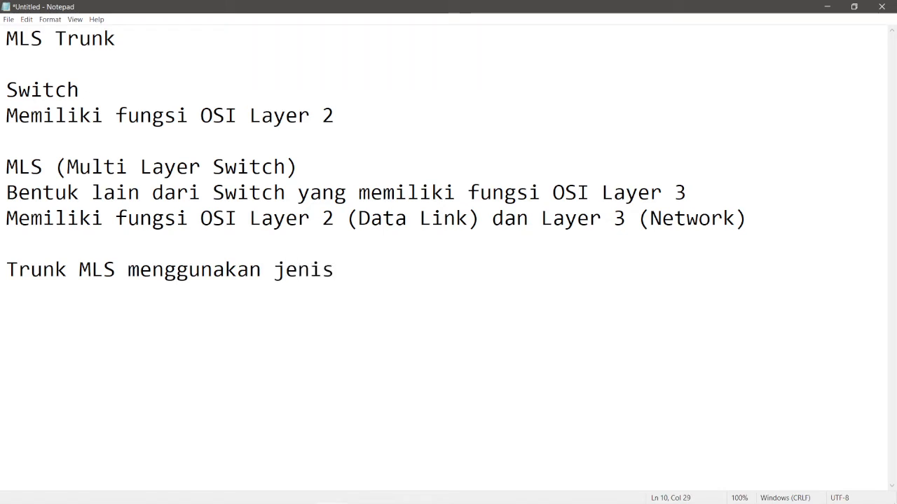
pyautogui.write('IEEE ')
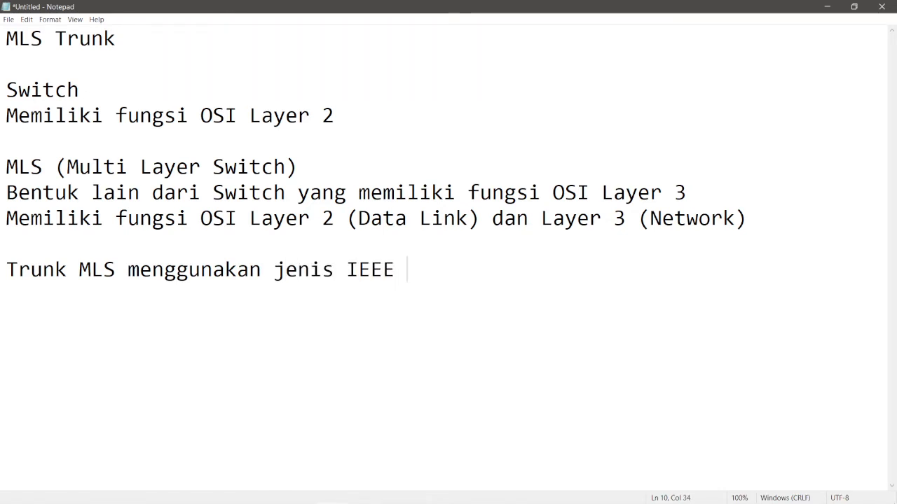
pyautogui.write('802.1q')
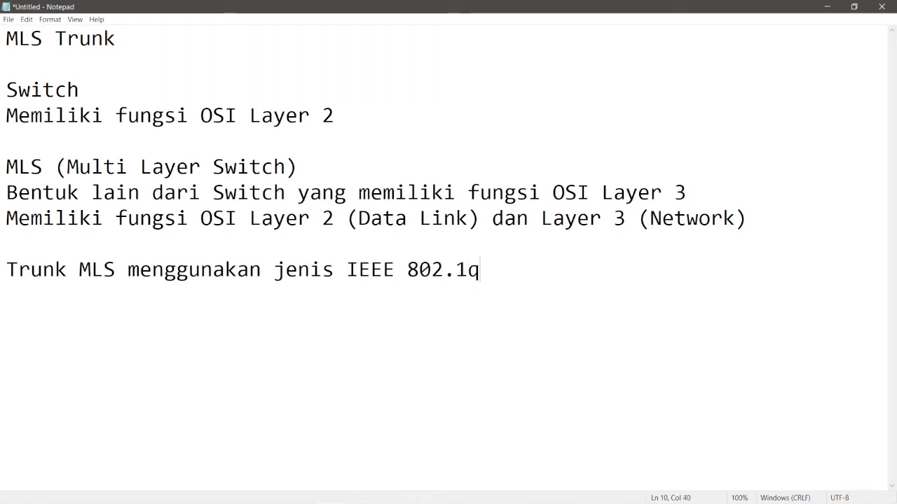
pyautogui.write(' (')
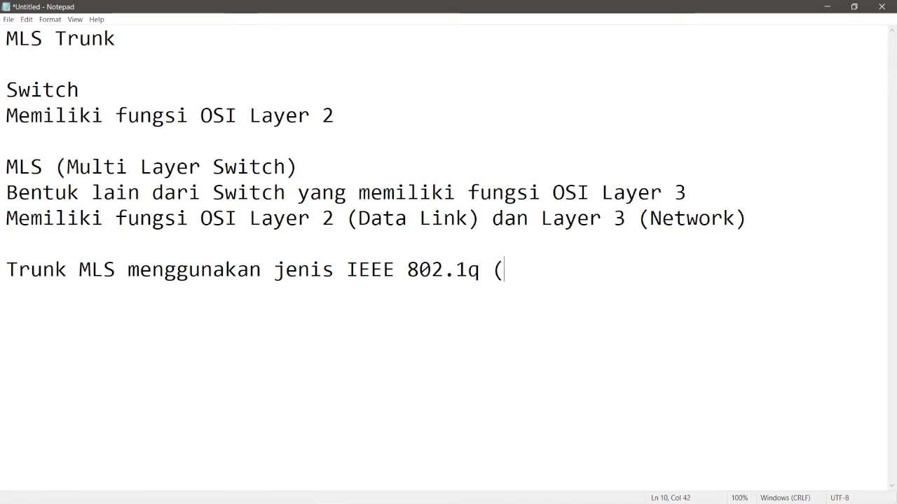
pyautogui.write('Dot1Q')
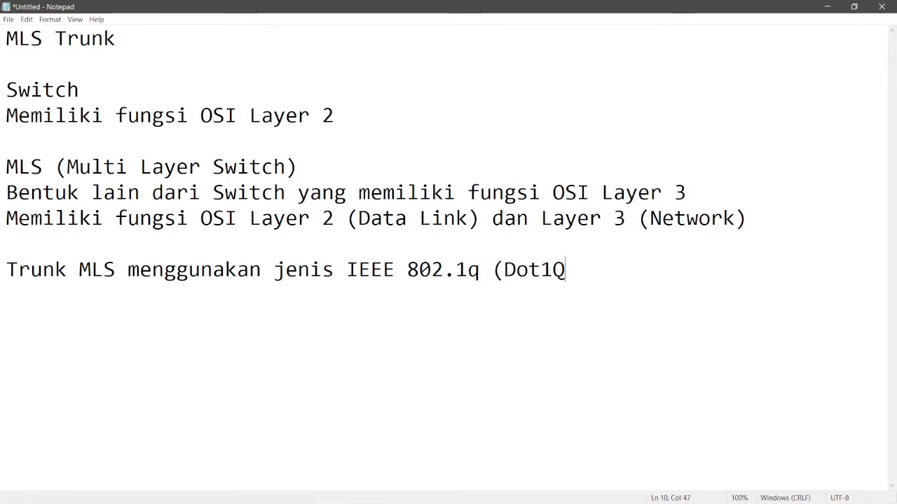
pyautogui.write(')')
# Add a "Perintah" heading below the trunk line, followed by the command line "#interface fa0/1".
pyautogui.press('Return')
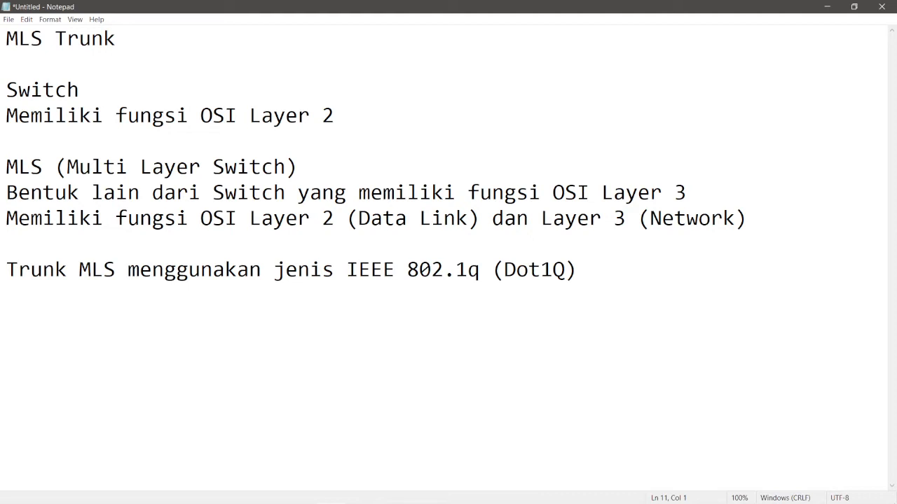
pyautogui.write('Perint')
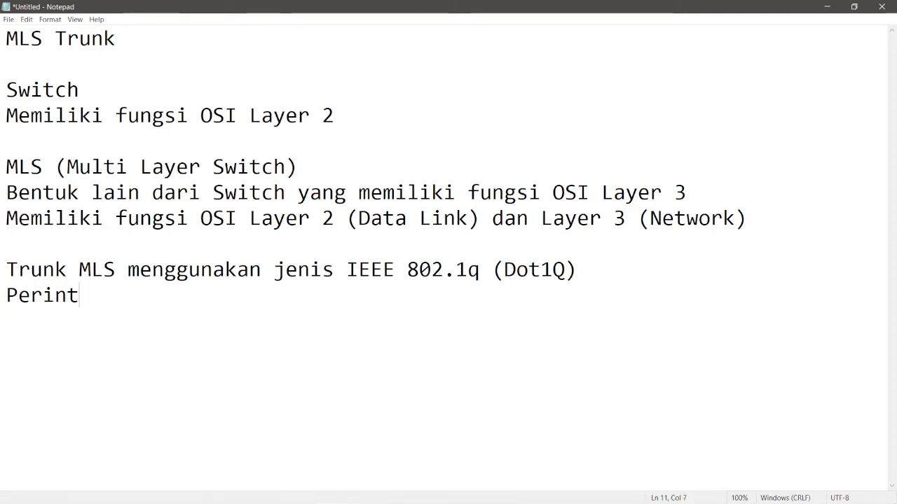
pyautogui.write('ah')
pyautogui.press('Return')
pyautogui.write('#')
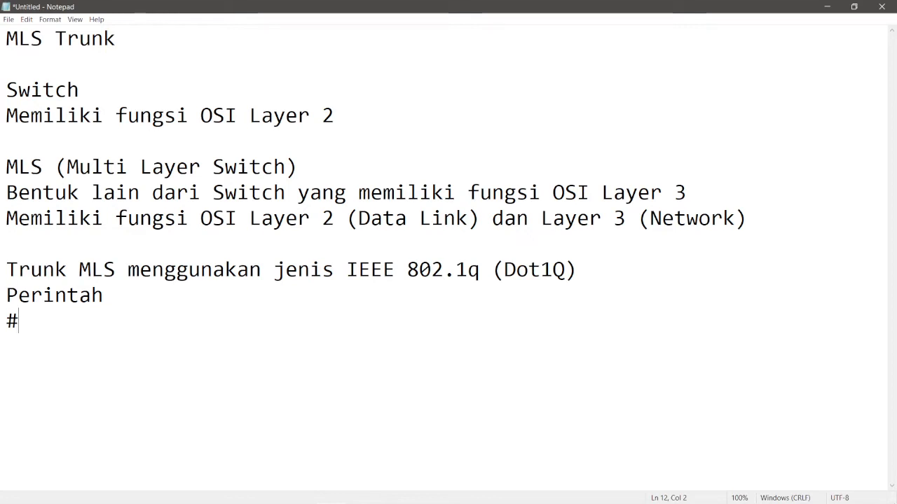
pyautogui.write('s')
pyautogui.press('BackSpace')
pyautogui.write('interfae')
pyautogui.press('BackSpace')
pyautogui.write('ce fa0/1')
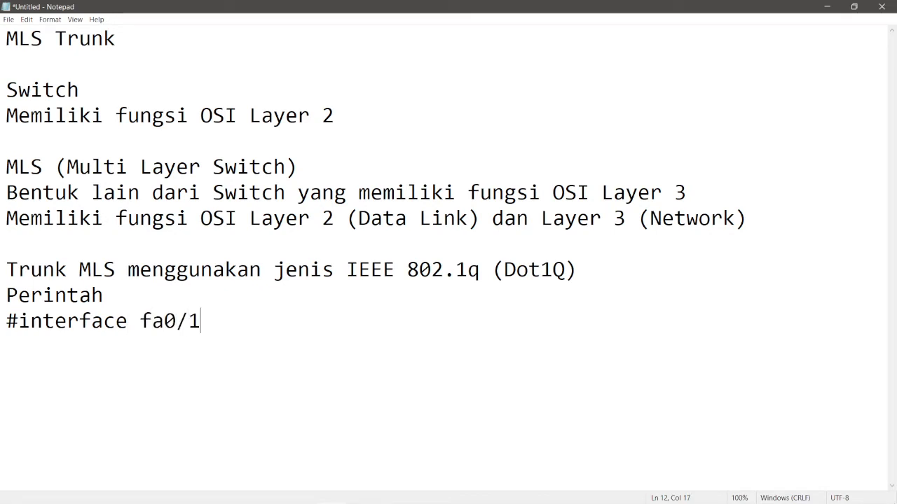
# Add the command line "#switchport trunk encapsulation dot1q" below the interface command.
pyautogui.press('Return')
pyautogui.write('#switch')
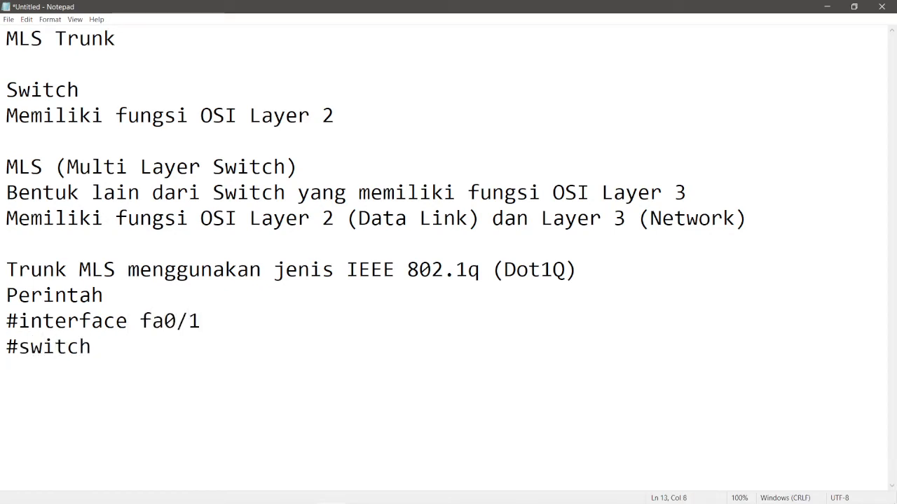
pyautogui.write('port trunk en')
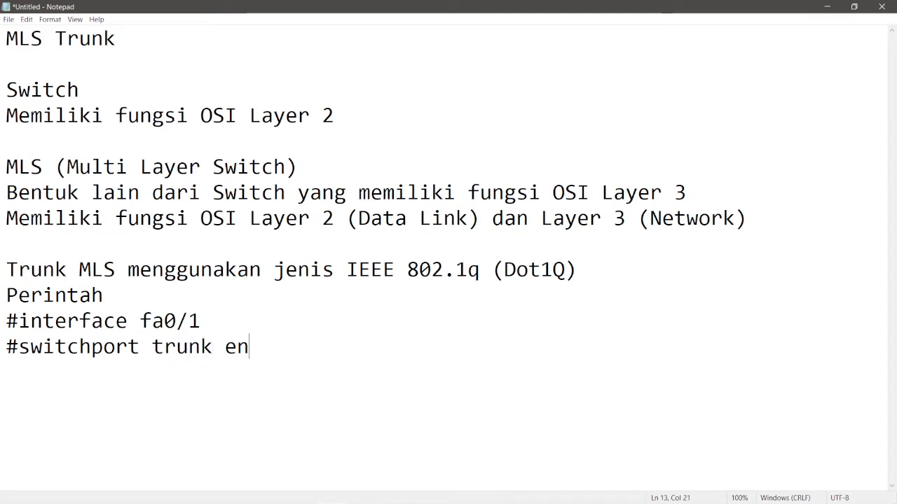
pyautogui.write('capsulation')
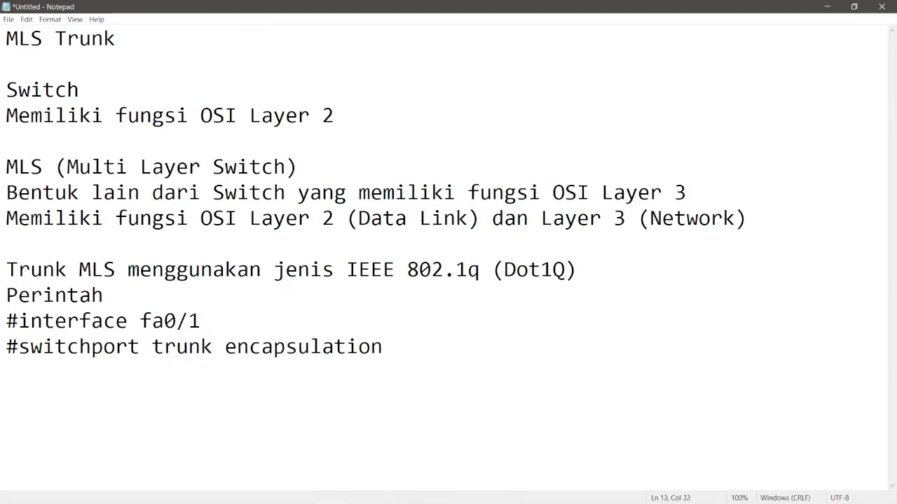
pyautogui.write(' dot1q')
# Add the command line "#switchport mode trunk" below the encapsulation command.
pyautogui.press('Return')
pyautogui.write('#')
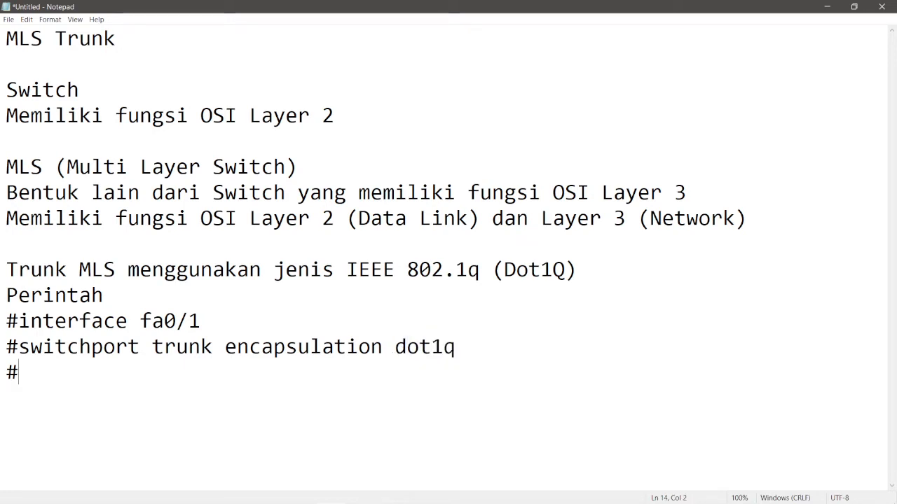
pyautogui.write('switchport mode tru')
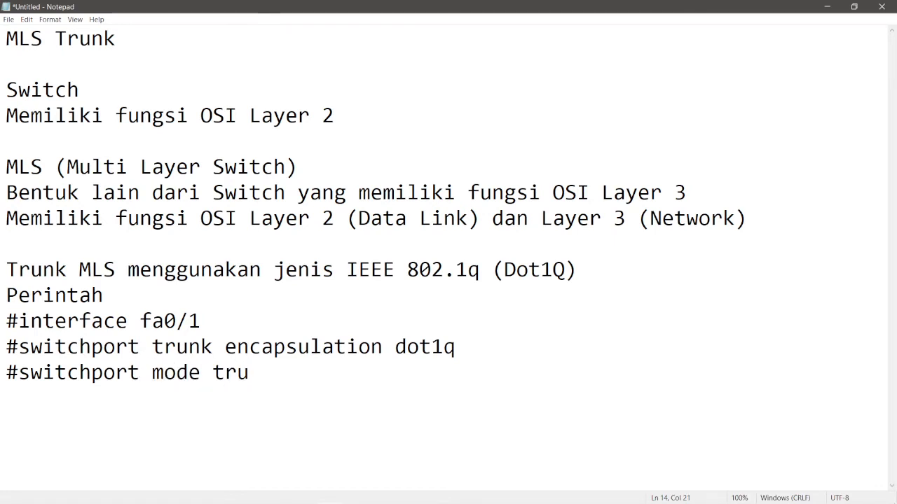
pyautogui.write('nk')
pyautogui.moveTo(18, 350); pyautogui.dragTo(188, 350)
pyautogui.moveTo(286, 351); pyautogui.dragTo(455, 351)
pyautogui.click(334, 354)
# Switch to Cisco Packet Tracer and place two 3560-24PS multilayer switches side by side in the empty workspace.
pyautogui.moveTo(360, 494)
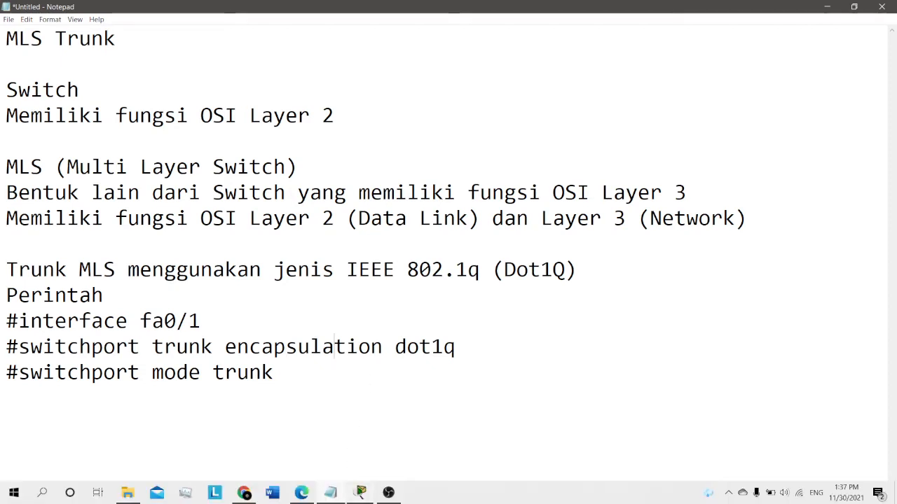
pyautogui.click(381, 418)
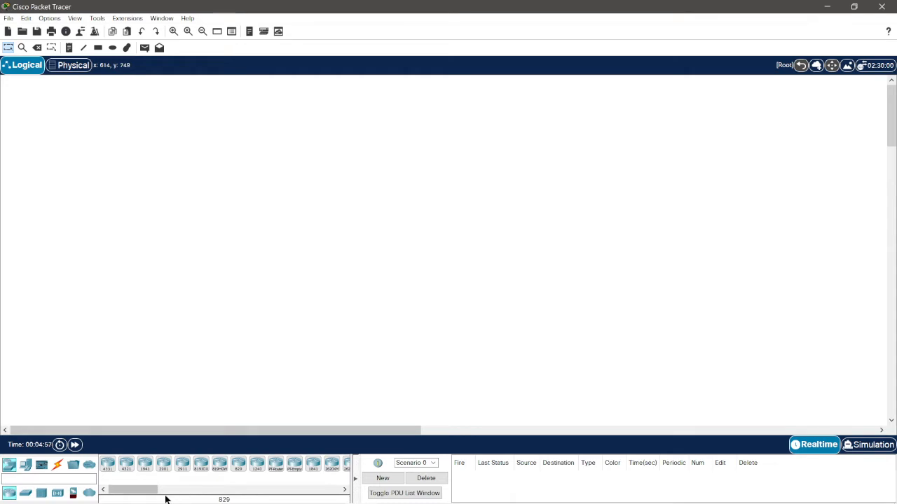
pyautogui.moveTo(155, 489); pyautogui.dragTo(98, 490)
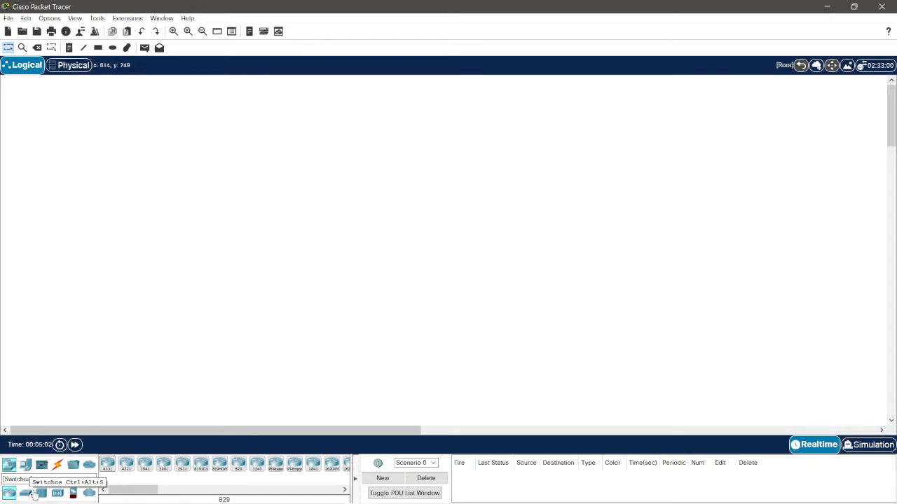
pyautogui.click(33, 495)
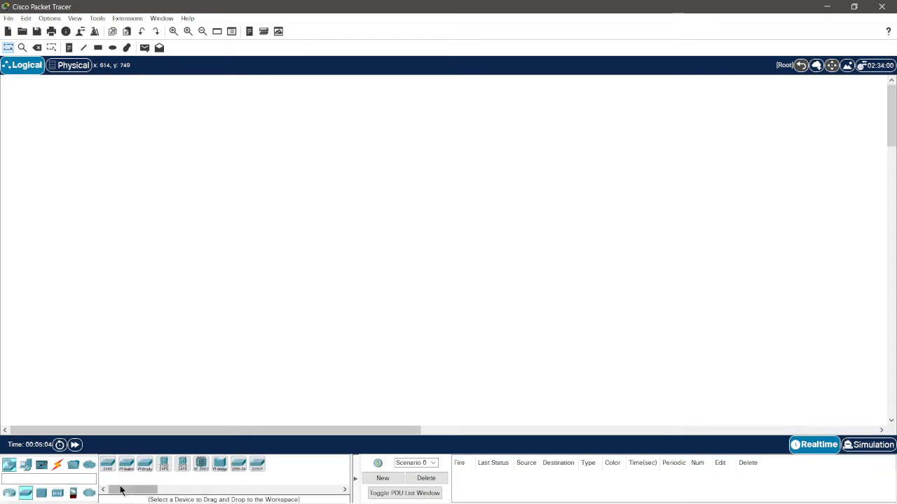
pyautogui.click(164, 465)
pyautogui.click(301, 239)
pyautogui.click(164, 464)
pyautogui.click(398, 239)
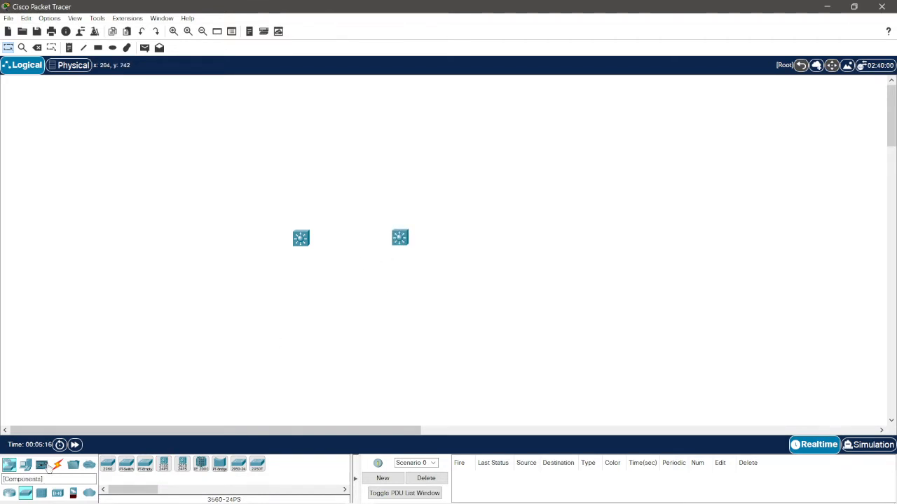
# Link the two multilayer switches with an automatically chosen connection and move the left switch slightly outward.
pyautogui.click(56, 465)
pyautogui.click(108, 465)
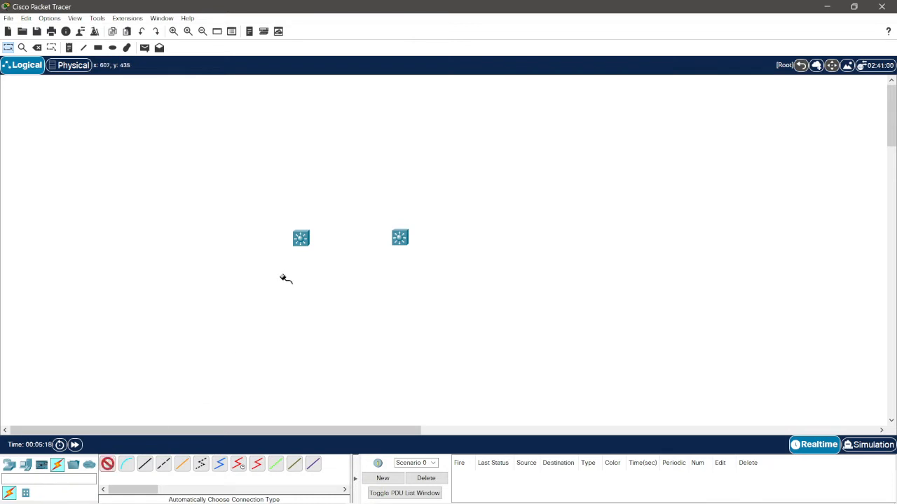
pyautogui.click(302, 240)
pyautogui.click(400, 239)
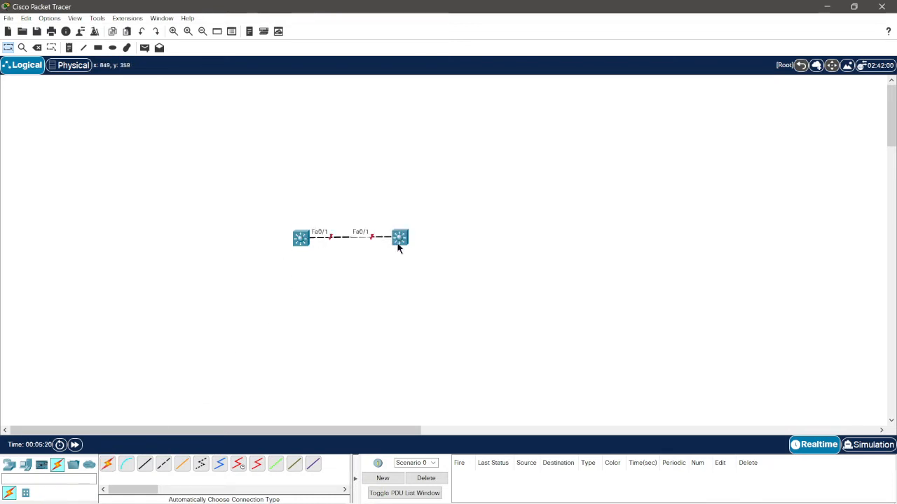
pyautogui.moveTo(303, 240); pyautogui.dragTo(295, 239)
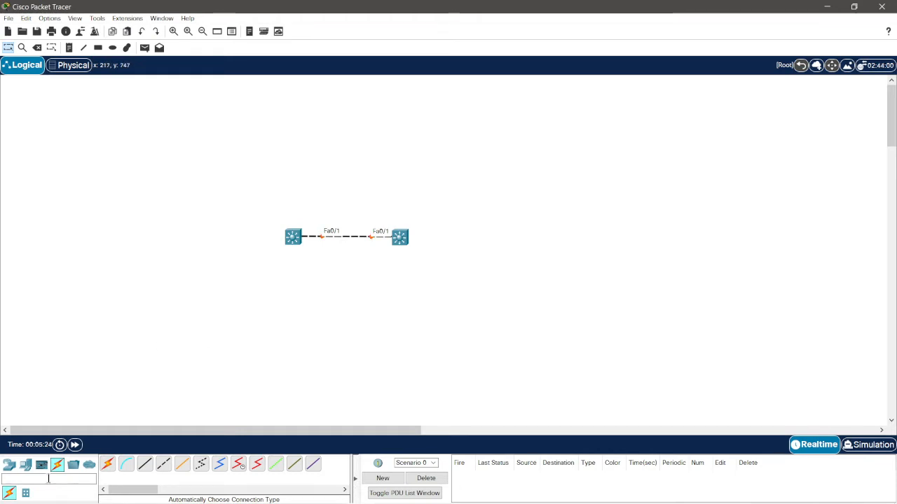
# Place four PCs in the workspace, one above and one below each multilayer switch.
pyautogui.click(26, 465)
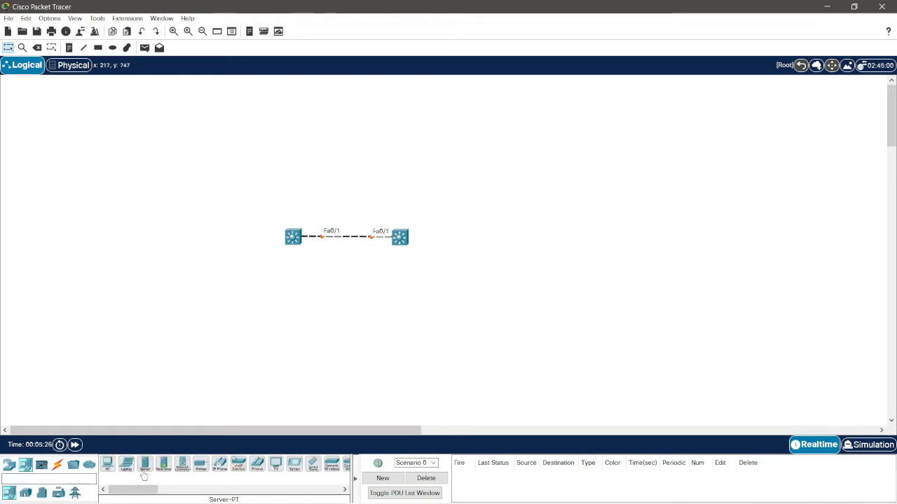
pyautogui.click(107, 465)
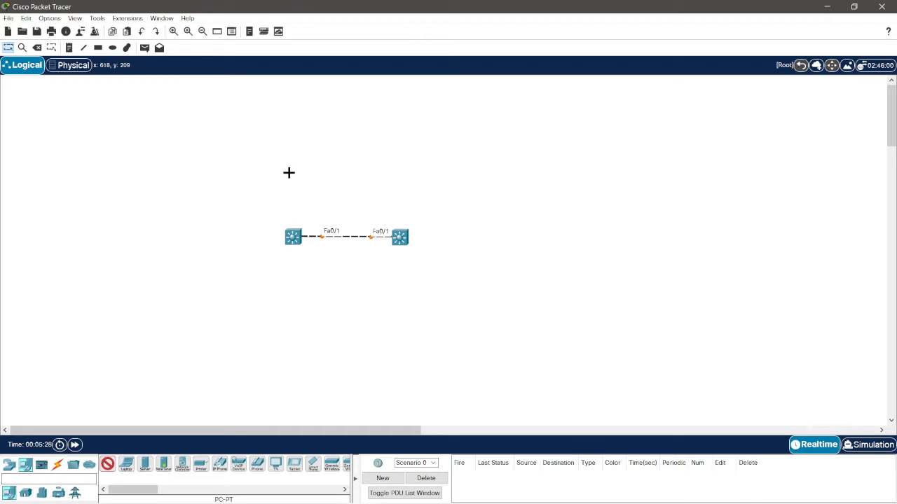
pyautogui.click(288, 172)
pyautogui.click(291, 306)
pyautogui.click(407, 163)
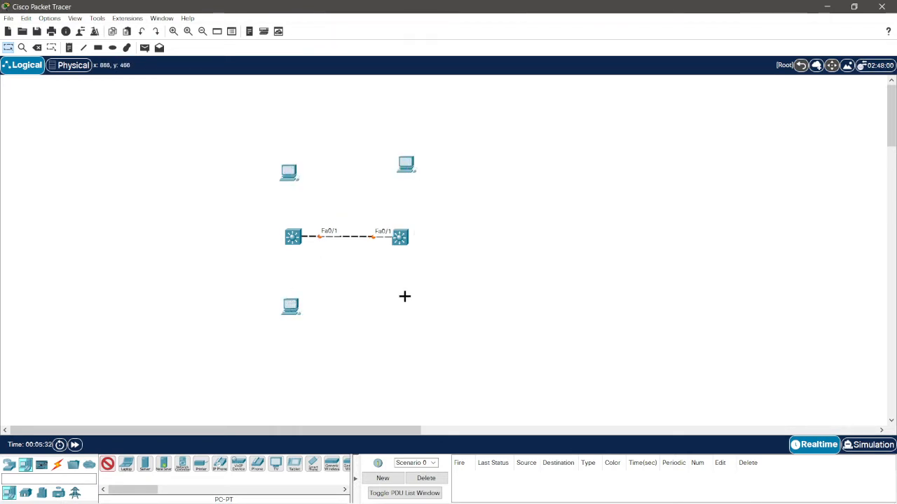
pyautogui.click(402, 312)
# Connect the left multilayer switch to the PC above it with an automatically chosen connection.
pyautogui.click(58, 464)
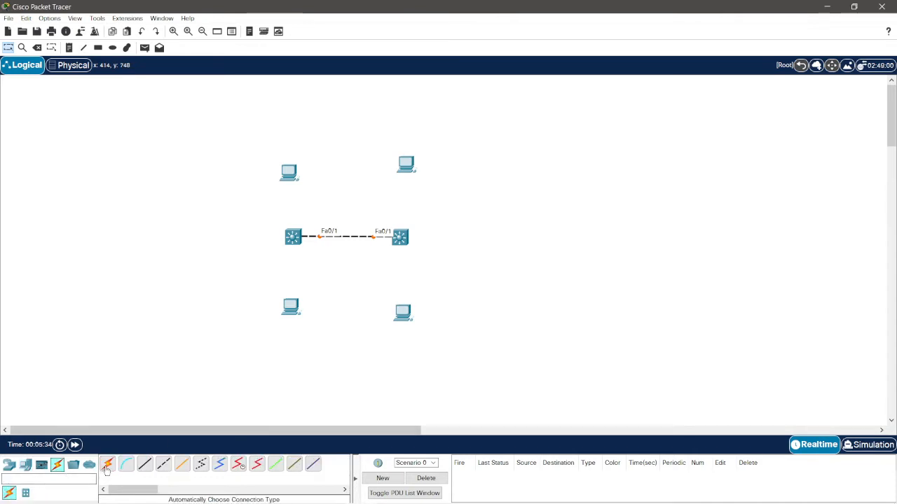
pyautogui.click(108, 465)
pyautogui.click(293, 236)
pyautogui.click(292, 180)
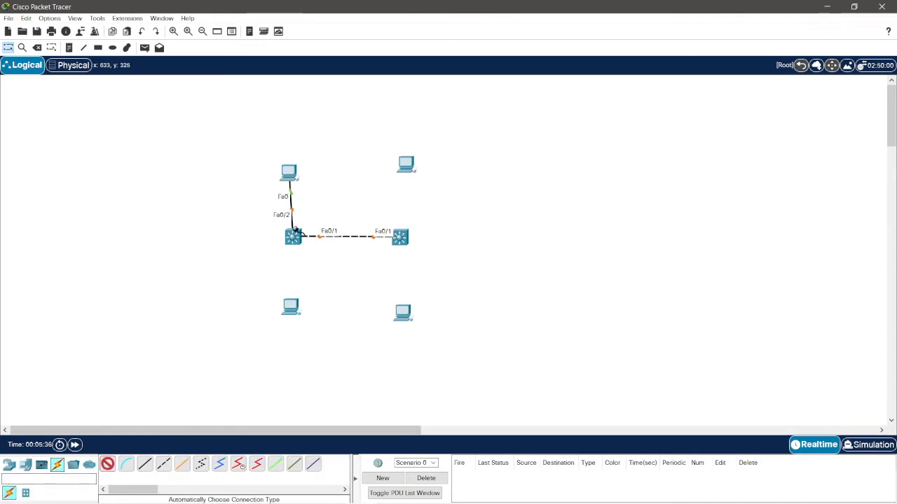
# Connect the left multilayer switch to the PC below it and the right multilayer switch to the PCs above and below it.
pyautogui.click(292, 237)
pyautogui.click(294, 306)
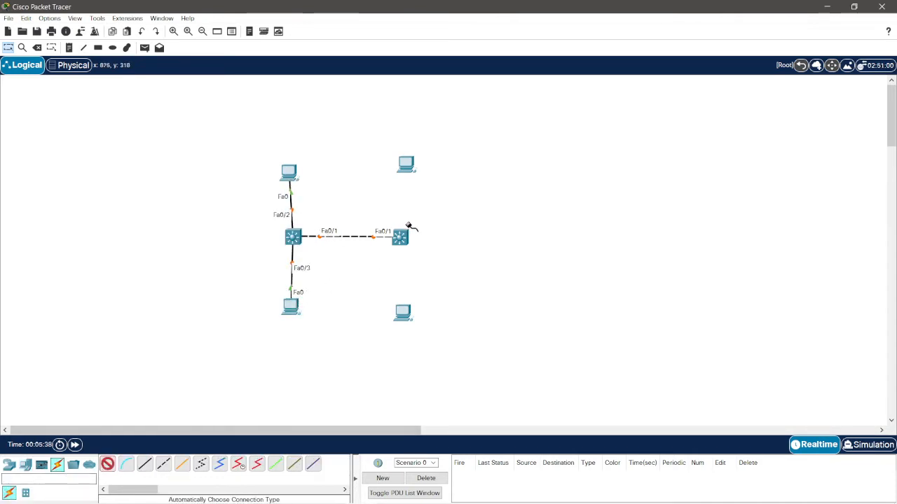
pyautogui.click(405, 232)
pyautogui.click(406, 168)
pyautogui.click(400, 238)
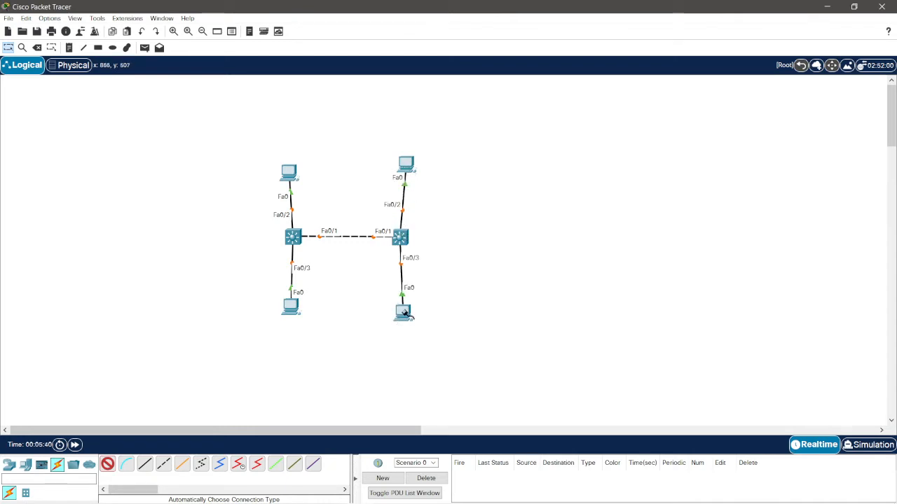
pyautogui.click(401, 314)
# Reposition the four PCs so each lines up vertically with its multilayer switch.
pyautogui.moveTo(400, 311); pyautogui.dragTo(398, 312)
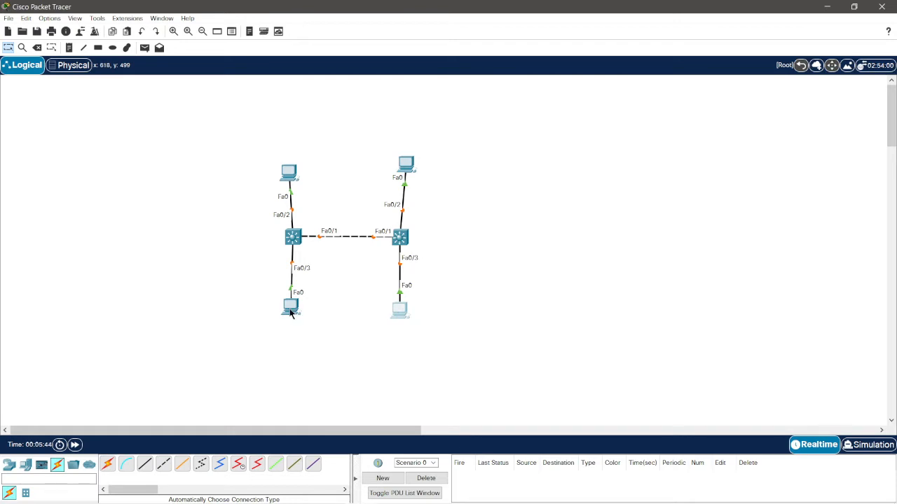
pyautogui.moveTo(291, 313); pyautogui.dragTo(292, 313)
pyautogui.moveTo(290, 175); pyautogui.dragTo(292, 171)
pyautogui.moveTo(406, 164); pyautogui.dragTo(397, 166)
# Draw a rectangle with green fill #55ff7f around the two upper PCs.
pyautogui.press('r')
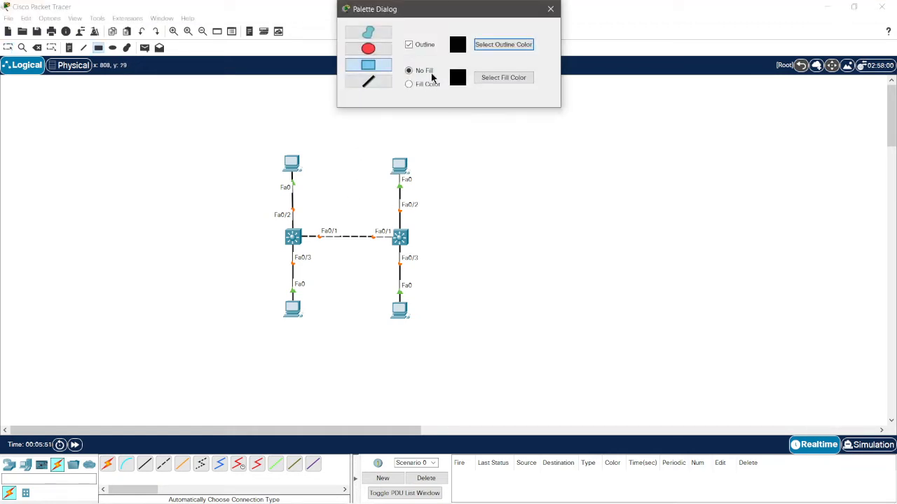
pyautogui.click(502, 78)
pyautogui.click(564, 145)
pyautogui.click(408, 84)
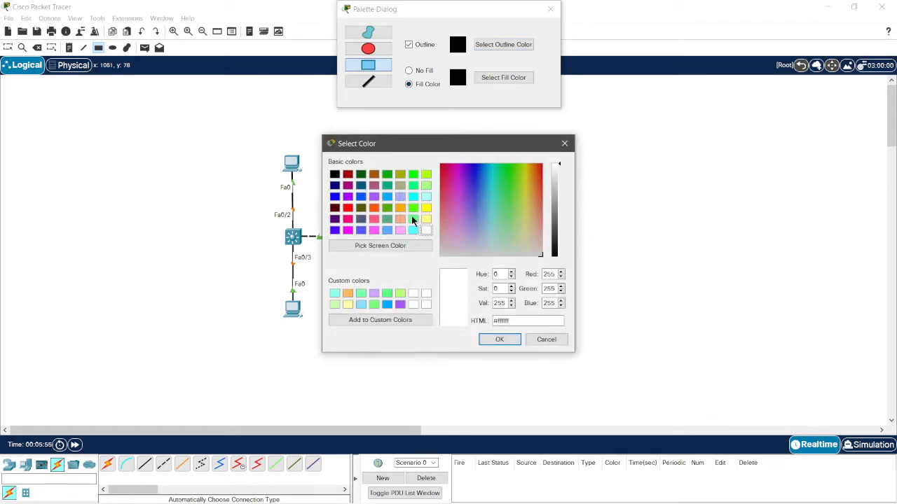
pyautogui.click(373, 229)
pyautogui.click(413, 220)
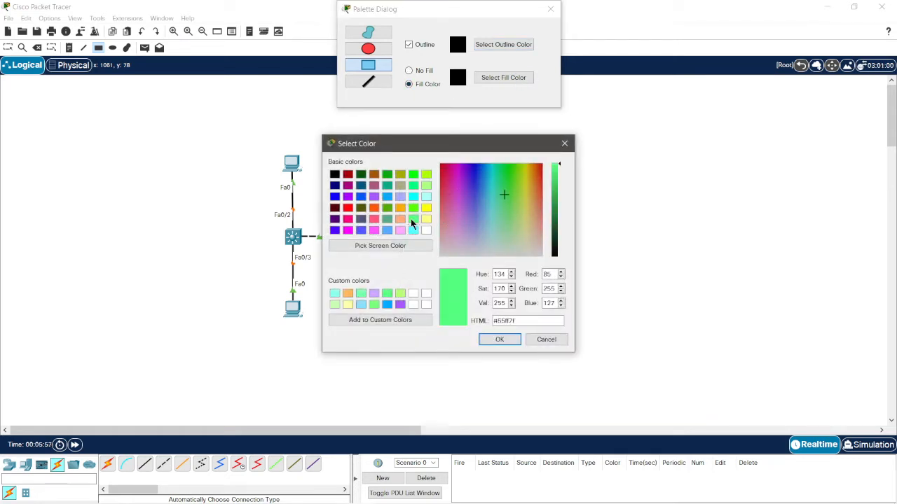
pyautogui.click(500, 339)
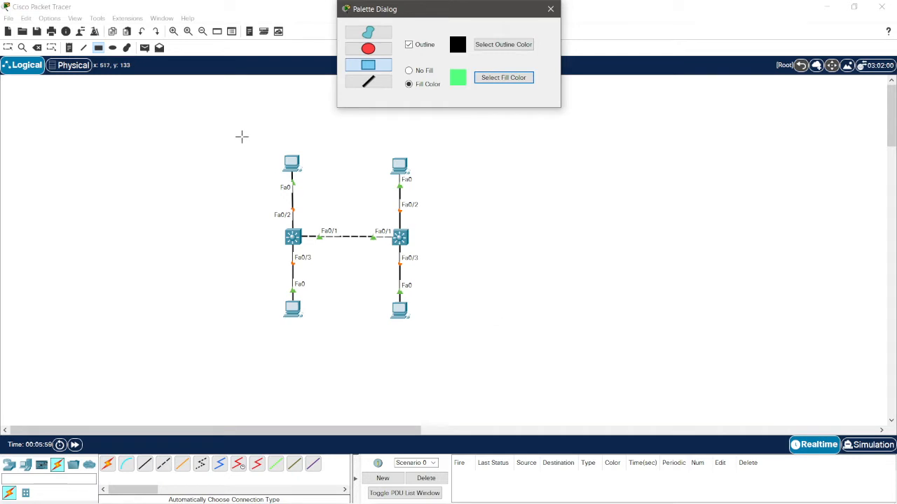
pyautogui.moveTo(241, 134); pyautogui.dragTo(464, 198)
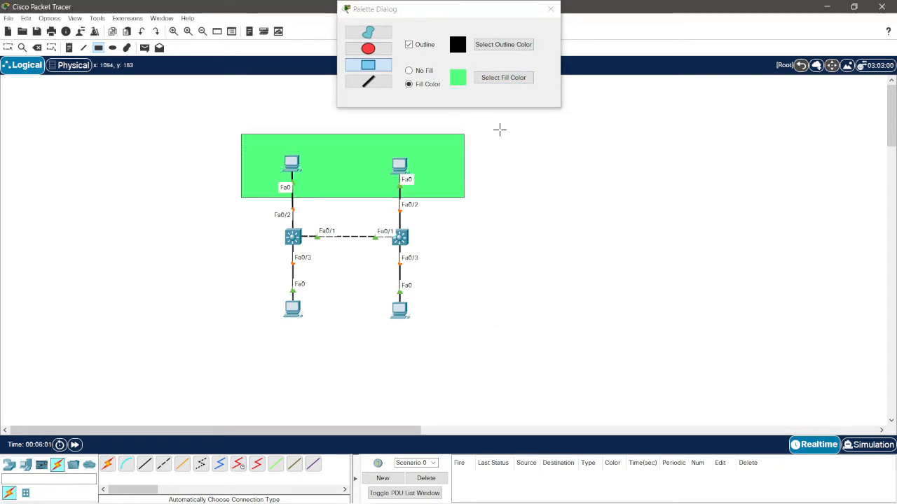
# Draw a rectangle with cyan fill #55ffff around the two lower PCs.
pyautogui.click(503, 77)
pyautogui.click(415, 231)
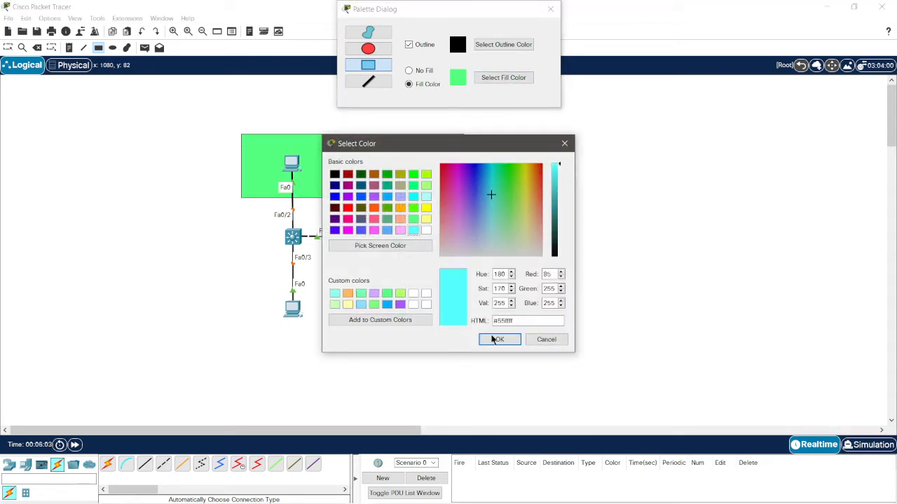
pyautogui.click(500, 339)
pyautogui.moveTo(240, 133); pyautogui.dragTo(432, 308)
# Delete the tiny stray cyan rectangle at the lower right corner of the green area.
pyautogui.press('Escape')
pyautogui.press('Delete')
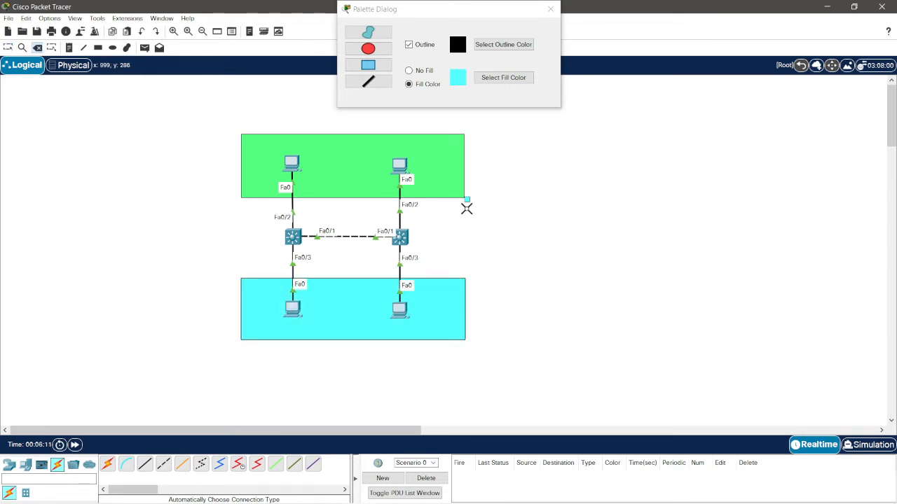
pyautogui.click(468, 201)
pyautogui.press('Return')
pyautogui.press('Escape')
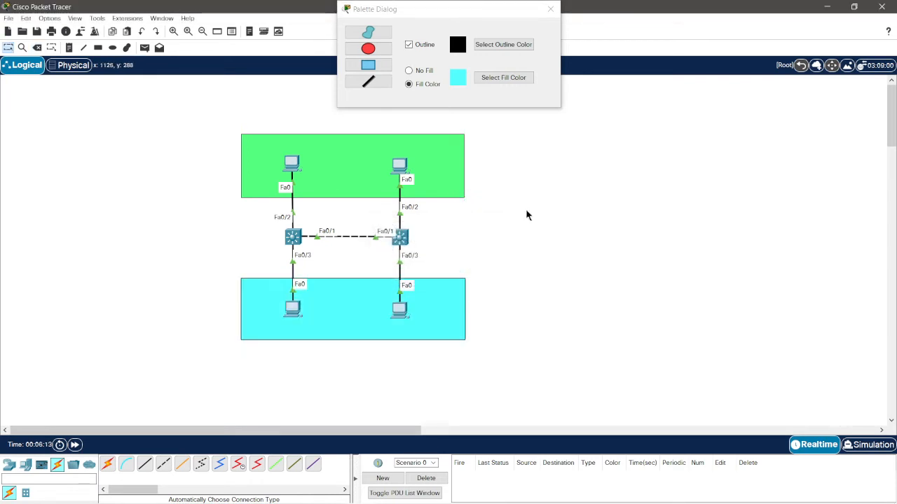
# Add a two-line note reading "VLAN 10" and "VLAN-10" in the empty area beside the topology.
pyautogui.press('n')
pyautogui.click(522, 210)
pyautogui.write('VLA')
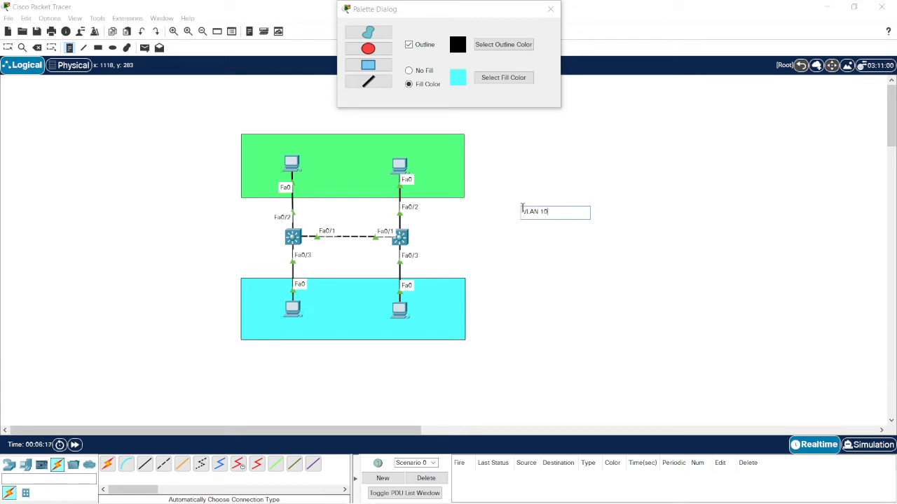
pyautogui.write('N 10')
pyautogui.press('Return')
# Add a two-line note "VLAN 20" / "VLAN-20" and move both VLAN notes to the upper left corners of the green and cyan rectangles.
pyautogui.click(536, 301)
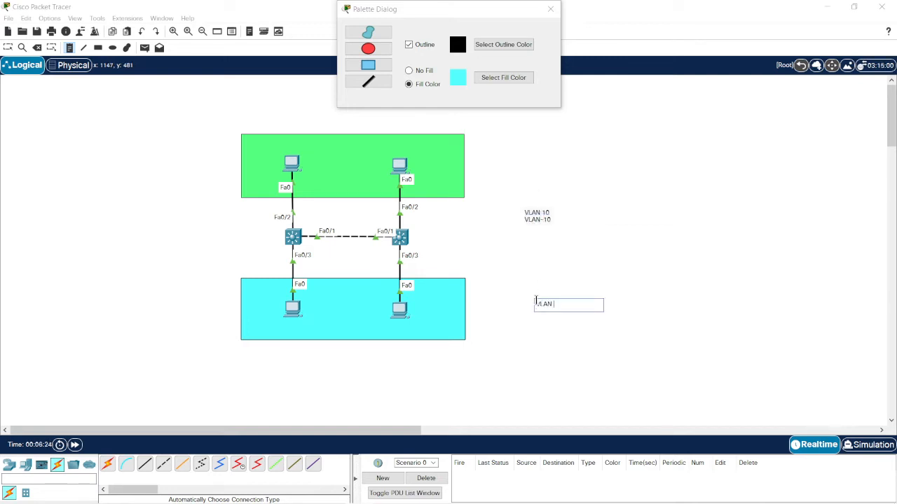
pyautogui.write('VLAN 20')
pyautogui.press('Return')
pyautogui.write('VLAN-20')
pyautogui.press('Escape')
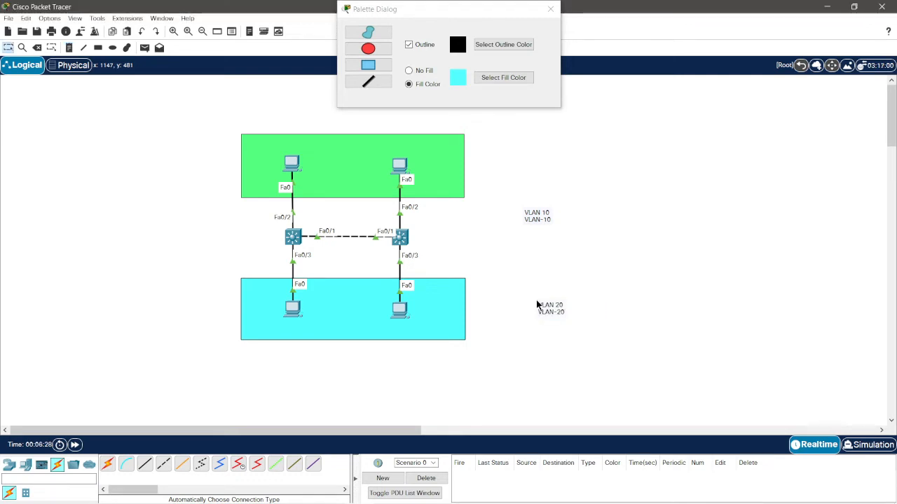
pyautogui.moveTo(540, 218); pyautogui.dragTo(258, 141)
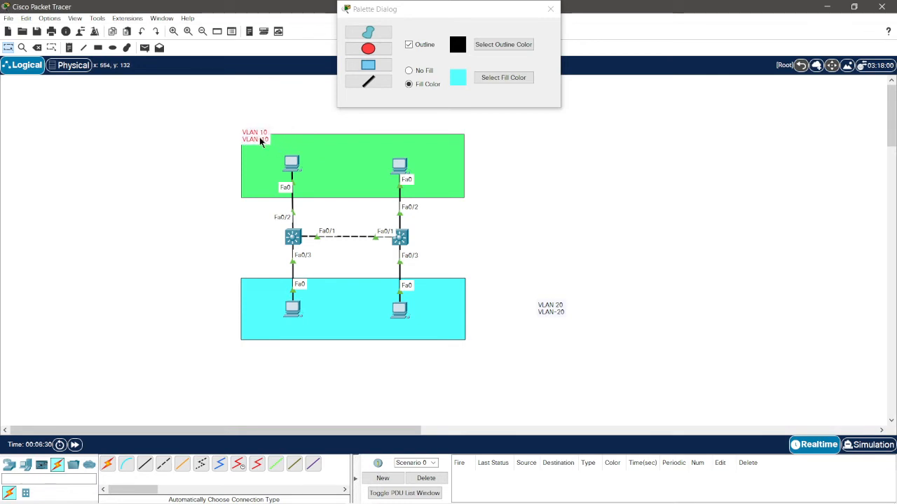
pyautogui.moveTo(546, 314); pyautogui.dragTo(251, 286)
# Add notes reading 192.168.10.1 and 192.168.10.2 in the empty area beside the topology.
pyautogui.press('n')
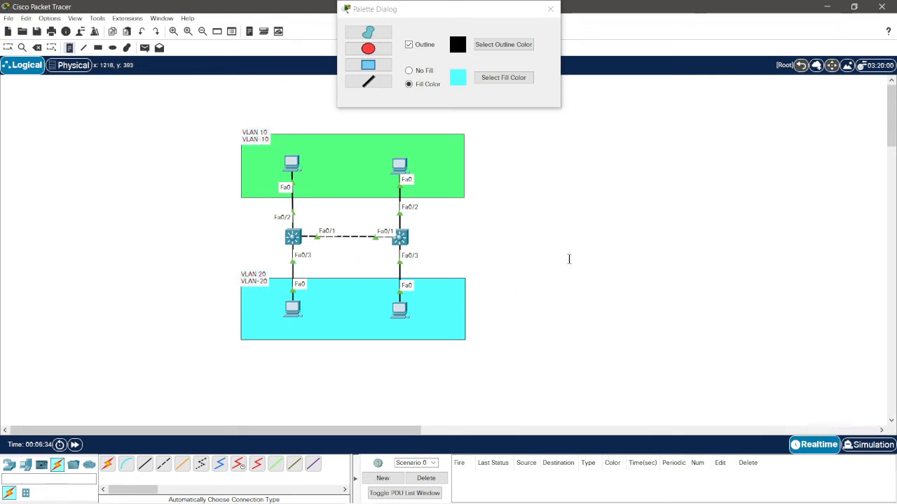
pyautogui.click(569, 260)
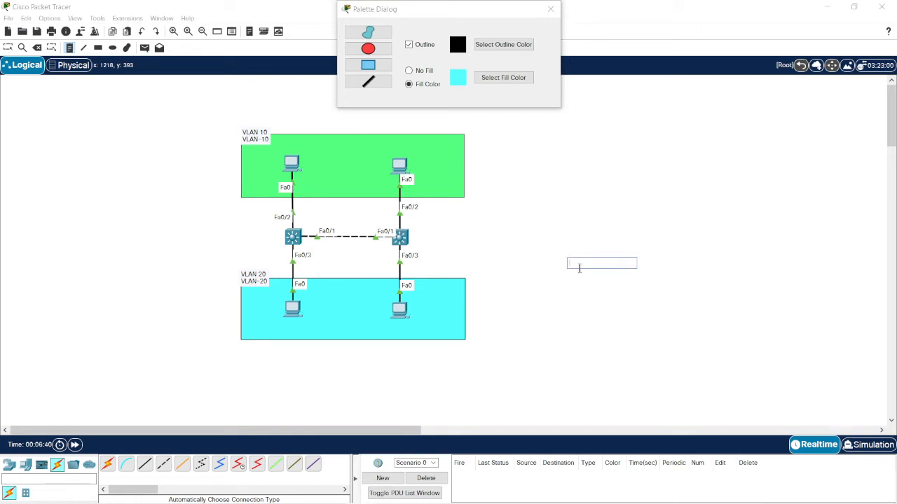
pyautogui.write('192.168.10.1')
pyautogui.hotkey('ctrl', 'a')
pyautogui.hotkey('ctrl', 'c')
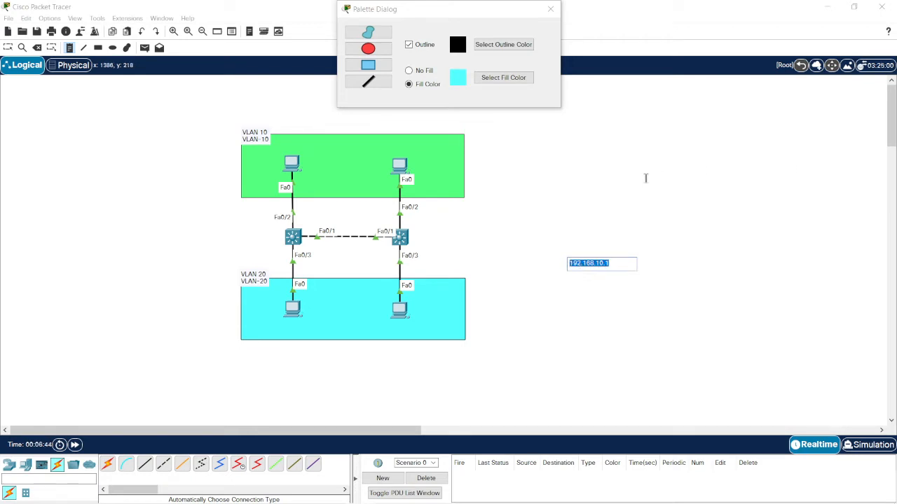
pyautogui.click(604, 197)
pyautogui.hotkey('ctrl', 'v')
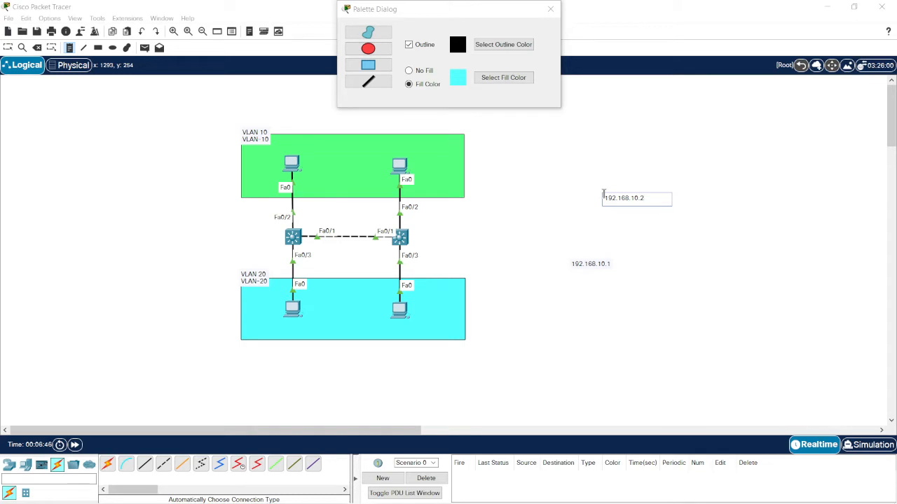
# Add notes reading 192.168.20.1 and 192.168.20.2 in the empty area beside the topology.
pyautogui.click(566, 200)
pyautogui.hotkey('ctrl', 'v')
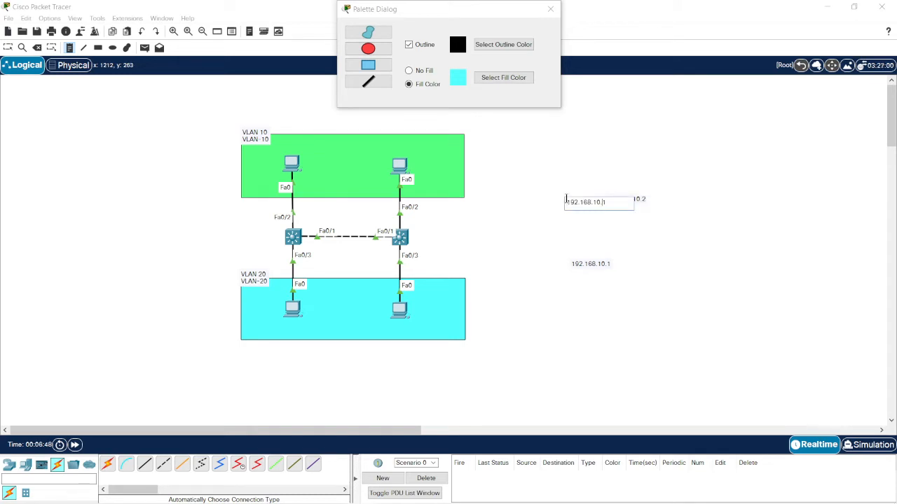
pyautogui.hotkey('ctrl', 'a')
pyautogui.click(575, 182)
pyautogui.hotkey('ctrl', 'v')
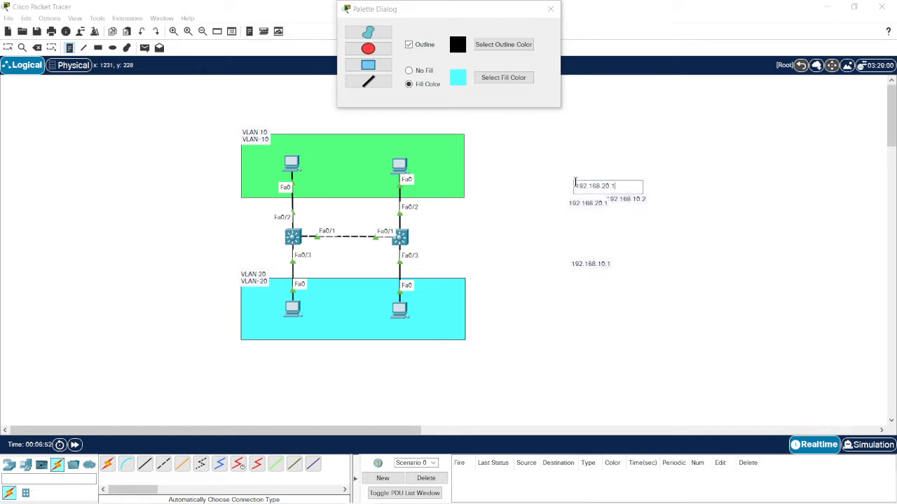
pyautogui.press('Escape')
# Move the 192.168.20.x notes below the lower PCs and the 192.168.10.x notes above the upper PCs, then close the drawing palette.
pyautogui.moveTo(599, 187); pyautogui.dragTo(406, 326)
pyautogui.moveTo(596, 205); pyautogui.dragTo(298, 333)
pyautogui.moveTo(642, 210); pyautogui.dragTo(420, 157)
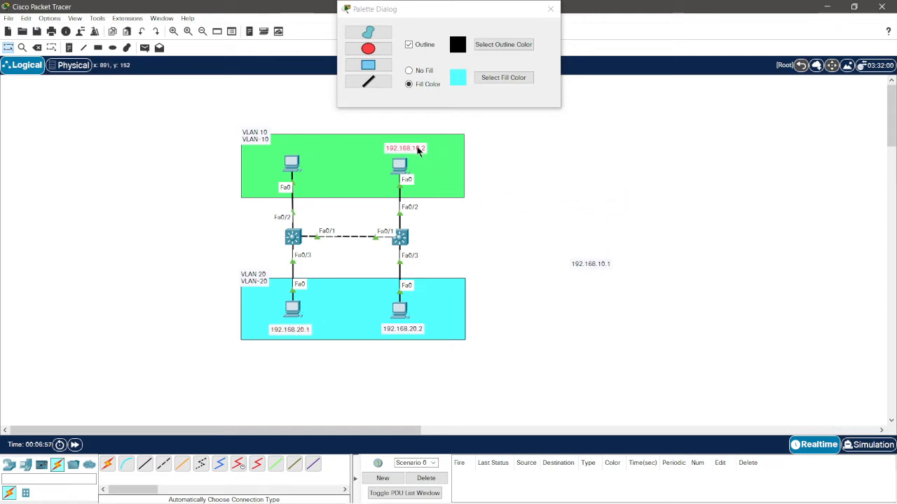
pyautogui.click(581, 271)
pyautogui.moveTo(581, 271); pyautogui.dragTo(290, 152)
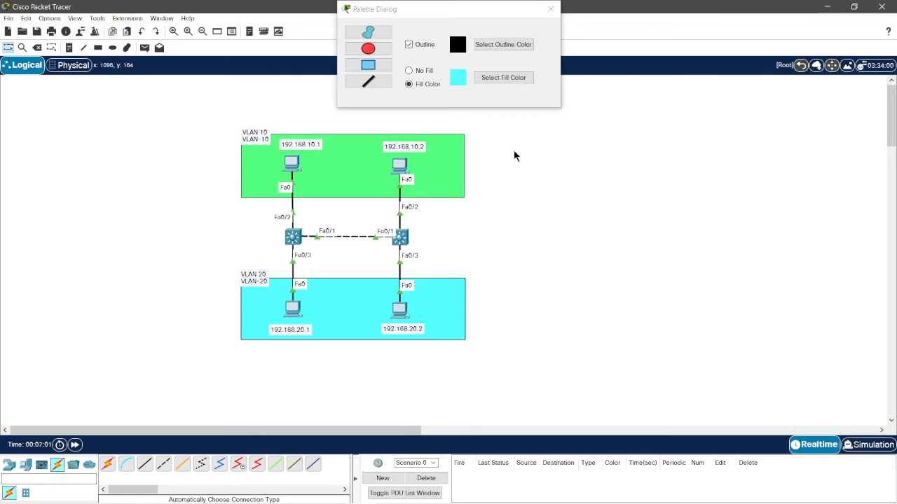
pyautogui.click(551, 15)
# Add two notes reading "MLS-KANAN" and "MLS-KIRI" in the empty area beside the topology.
pyautogui.scroll(5, 346, 221)
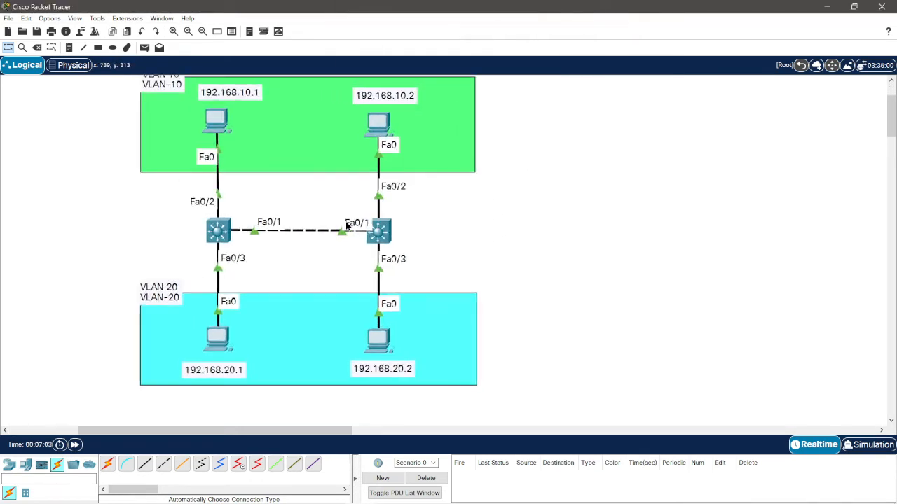
pyautogui.hscroll(-3, 355, 217)
pyautogui.scroll(1, 356, 217)
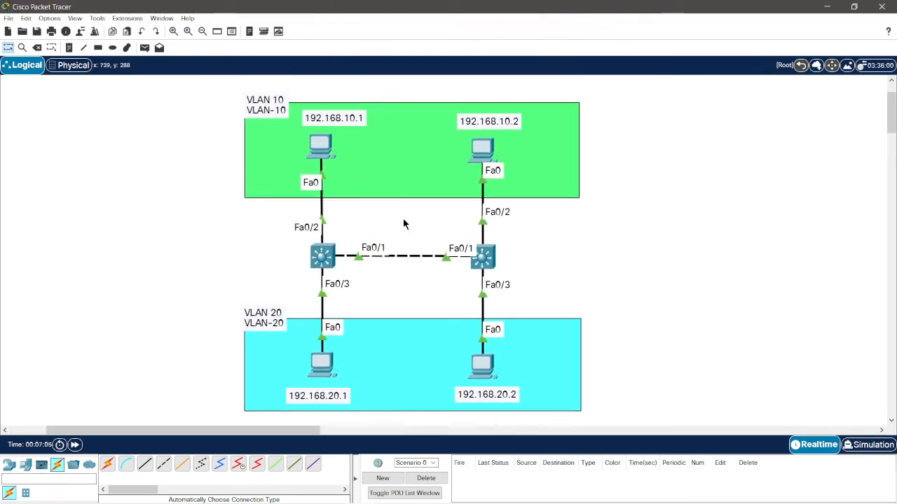
pyautogui.press('n')
pyautogui.click(583, 264)
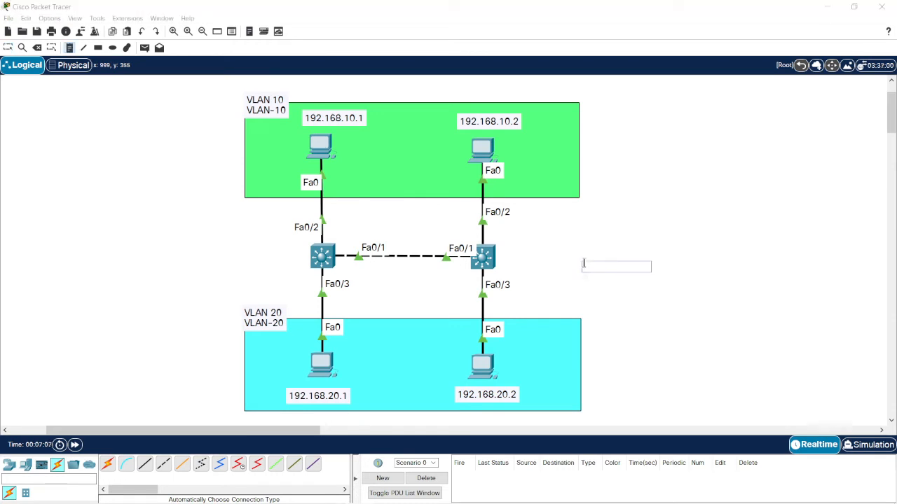
pyautogui.write('MLS-KANAN')
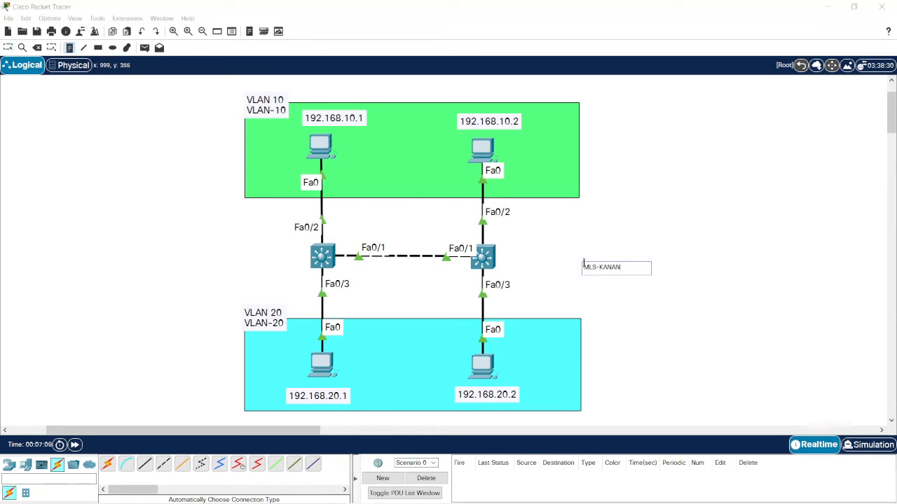
pyautogui.click(645, 225)
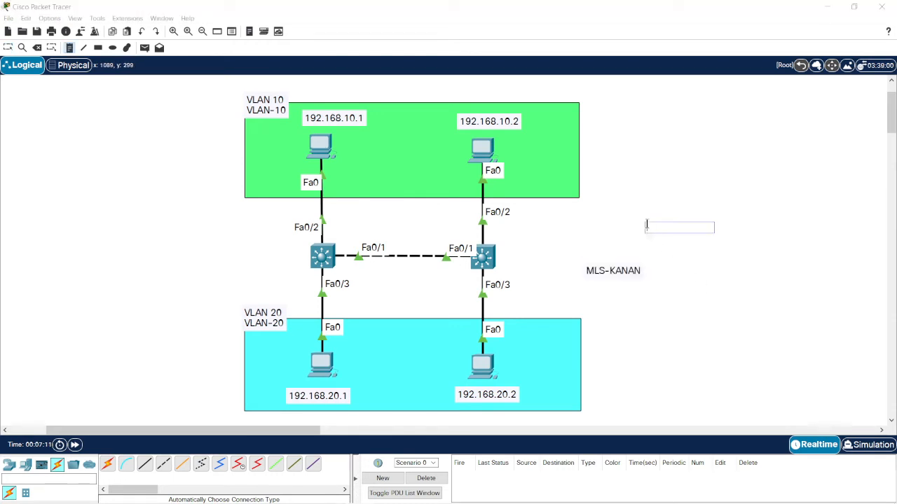
pyautogui.write('MLS-K')
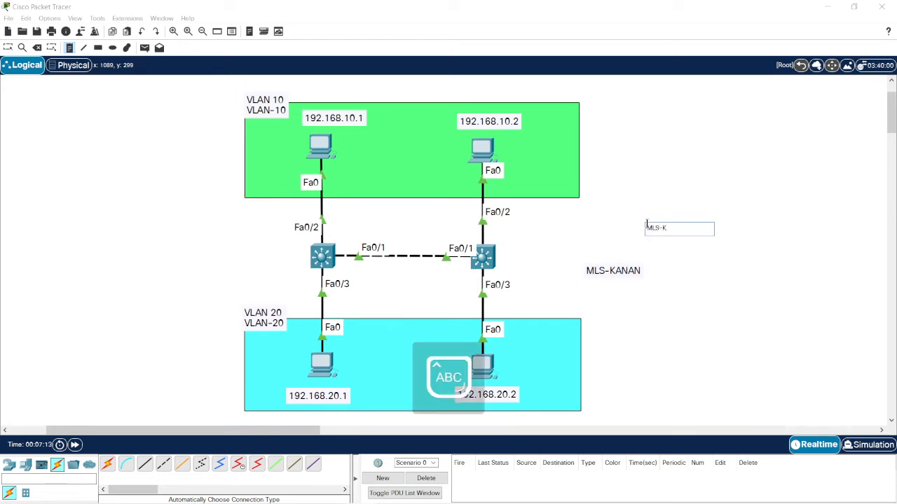
pyautogui.write('IRI')
pyautogui.press('Escape')
# Move the MLS-KANAN note beside the right multilayer switch and the MLS-KIRI note beside the left one.
pyautogui.doubleClick(625, 270)
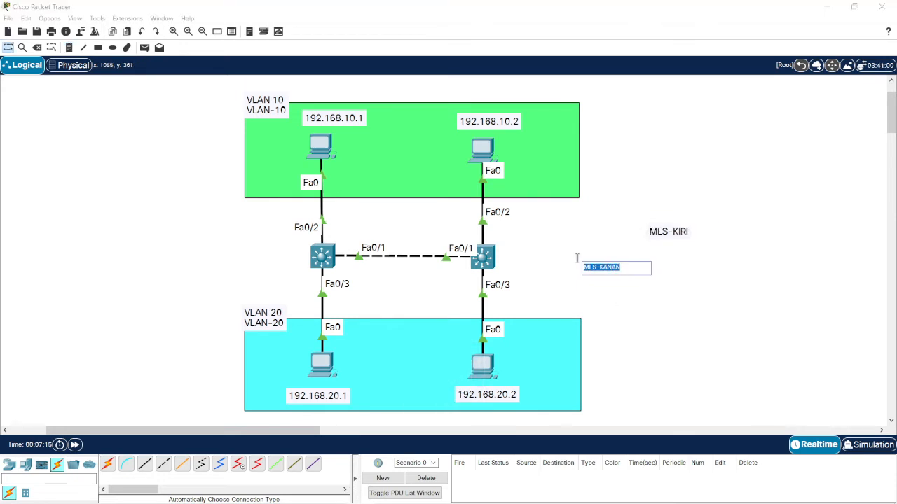
pyautogui.press('Escape')
pyautogui.moveTo(620, 272); pyautogui.dragTo(539, 262)
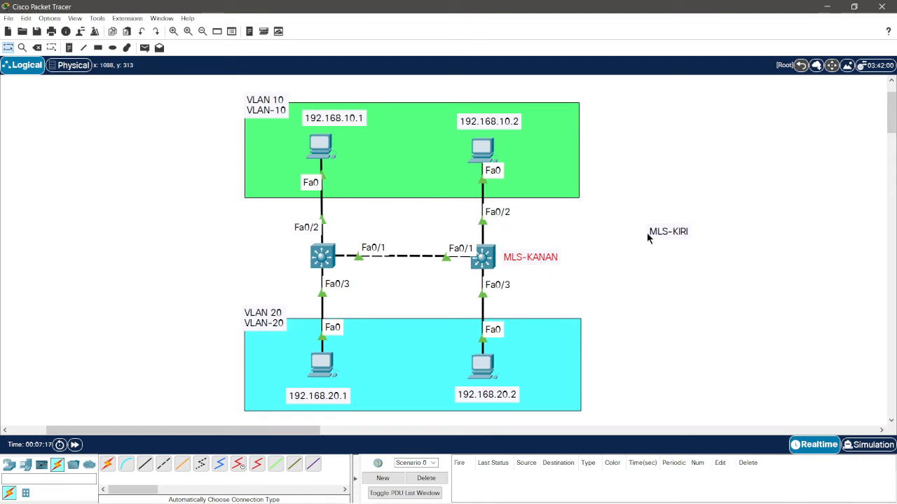
pyautogui.moveTo(648, 237); pyautogui.dragTo(260, 263)
pyautogui.click(603, 231)
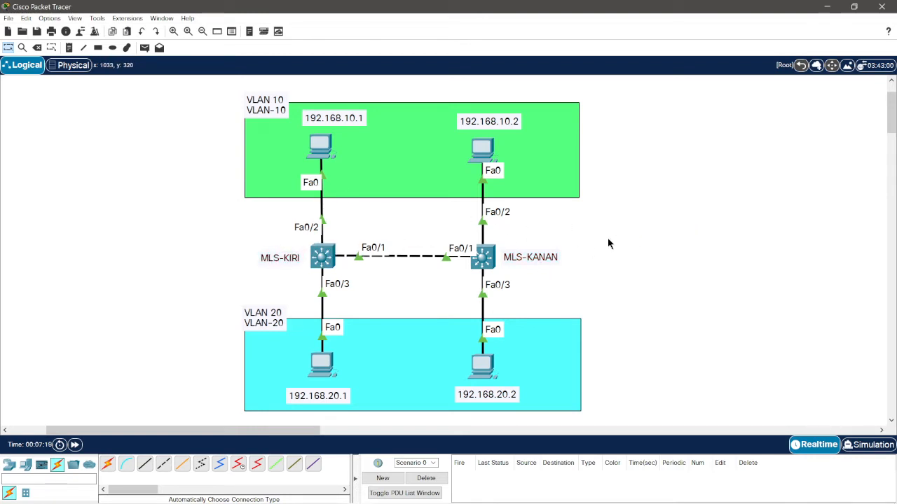
# Open the command line of the MLS-KIRI multilayer switch and answer no to the initial configuration dialog.
pyautogui.click(321, 257)
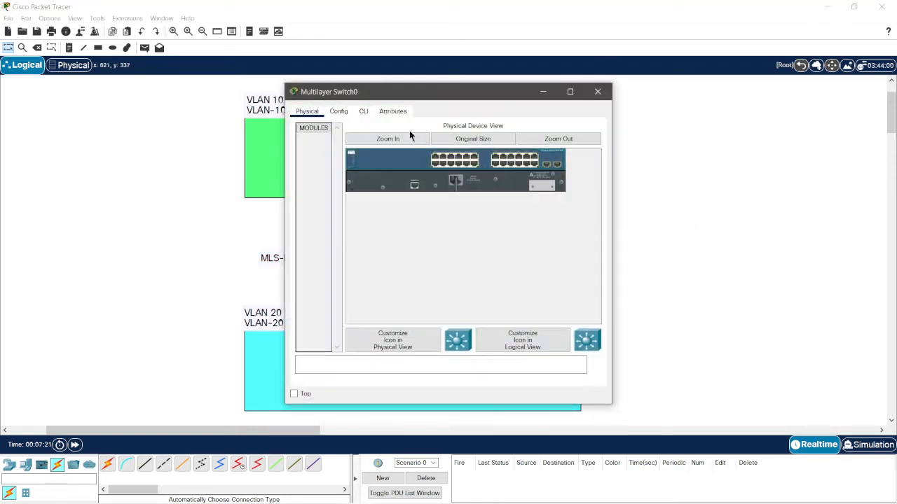
pyautogui.click(363, 112)
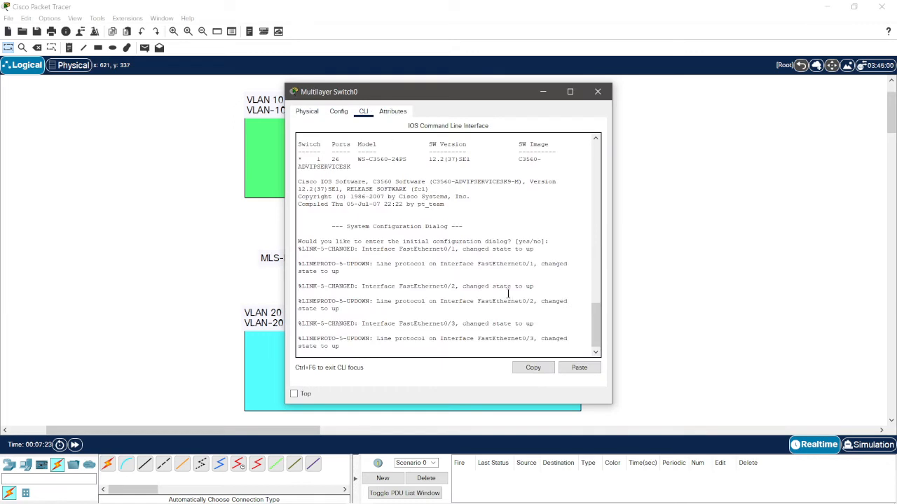
pyautogui.press('Return')
pyautogui.press('Return')
pyautogui.press('Return')
pyautogui.press('Return')
pyautogui.press('Return')
pyautogui.press('Return')
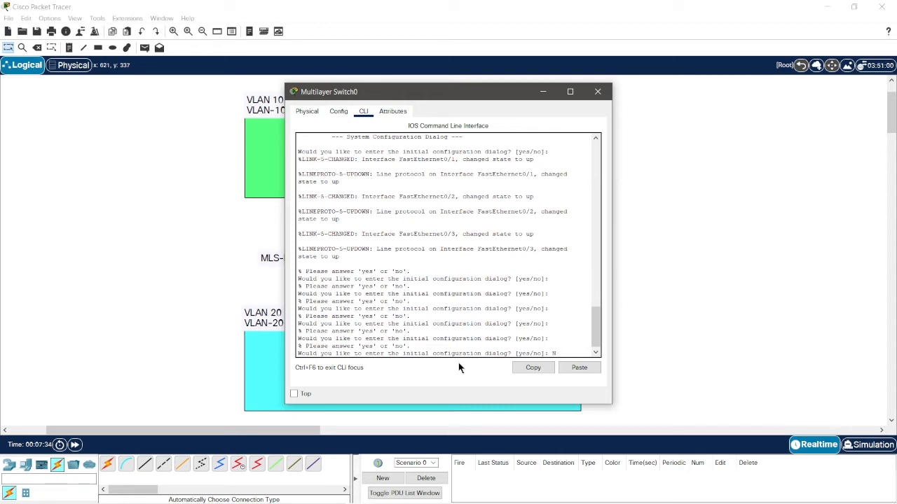
pyautogui.write('o')
pyautogui.press('Return')
pyautogui.press('Return')
pyautogui.press('Return')
pyautogui.press('Return')
pyautogui.press('Return')
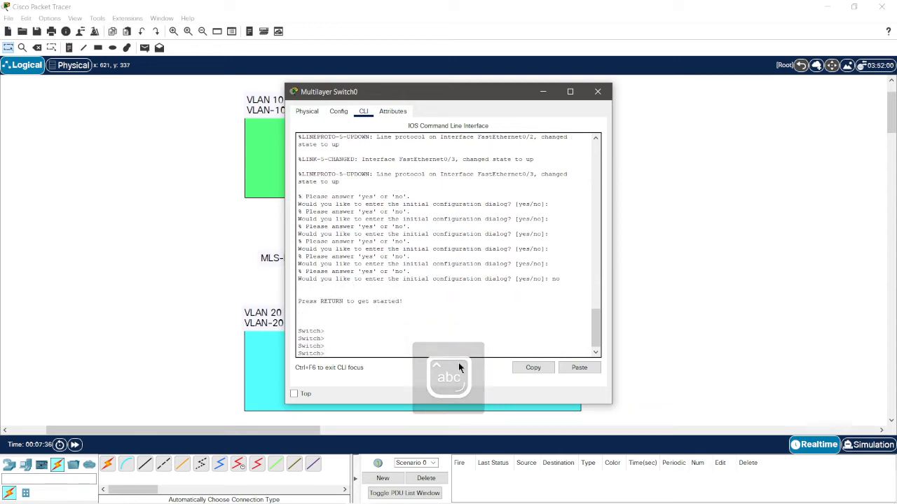
pyautogui.press('Return')
pyautogui.press('Return')
pyautogui.press('Return')
pyautogui.press('Return')
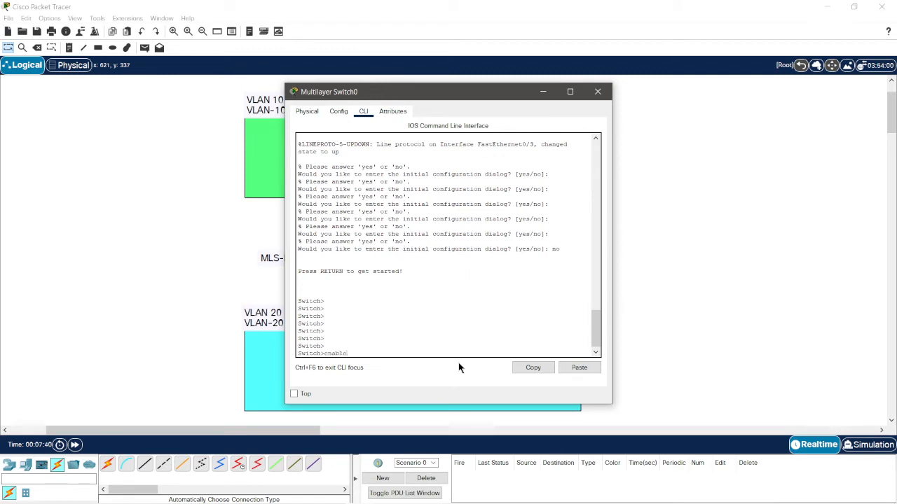
# Enter privileged mode and global configuration on the left multilayer switch, and set its hostname to MLS-KIRI.
pyautogui.press('Return')
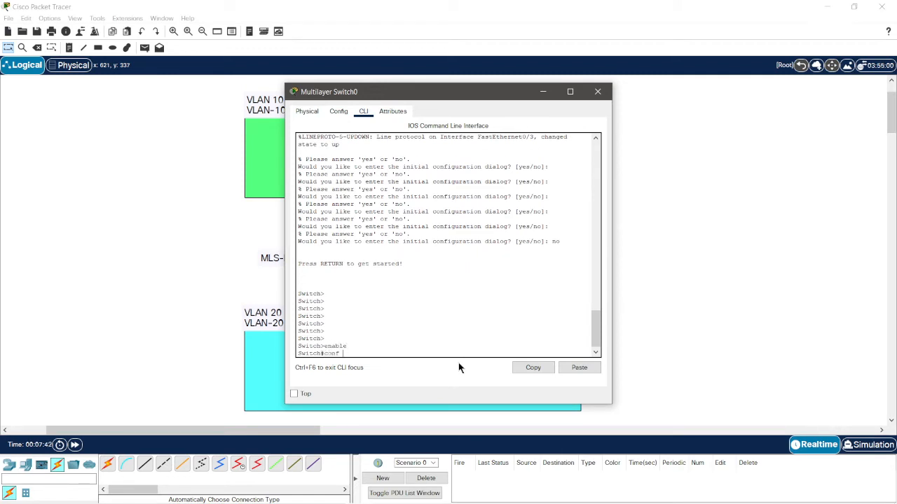
pyautogui.write('conf t')
pyautogui.press('Return')
pyautogui.press('Return')
pyautogui.press('Return')
pyautogui.press('Return')
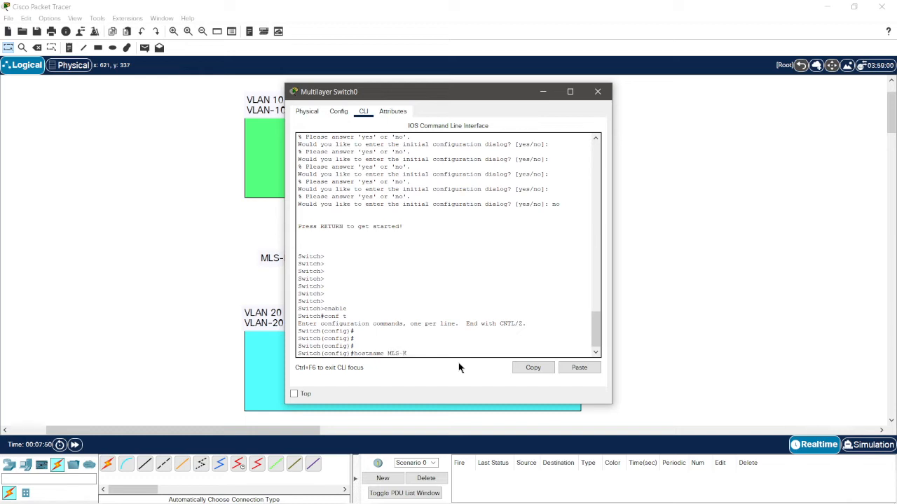
pyautogui.write('hostname MLS-K')
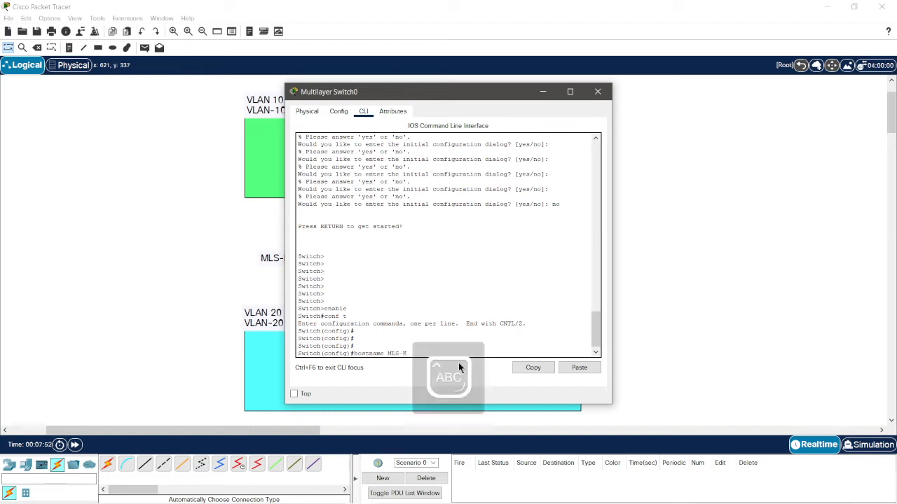
pyautogui.write('IRI')
pyautogui.press('Return')
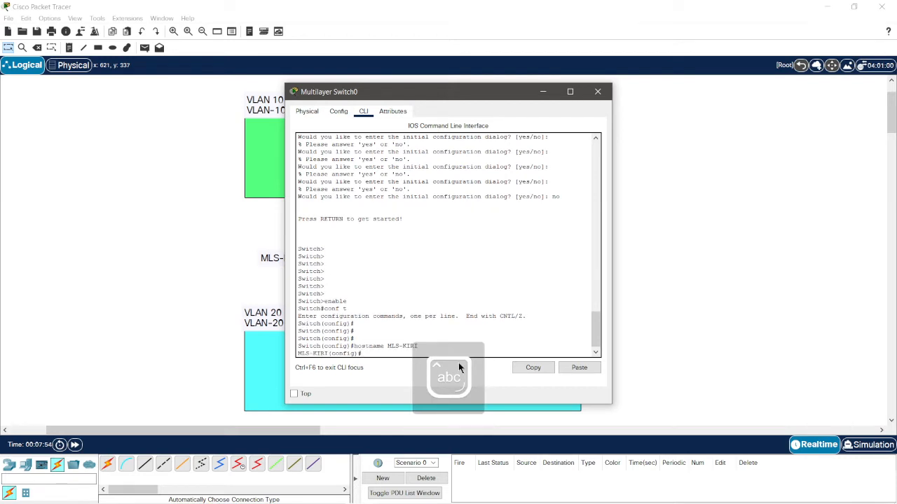
# Arrange the MLS-KIRI command-line window beside the topology so the whole network is in view.
pyautogui.moveTo(449, 96); pyautogui.dragTo(640, 92)
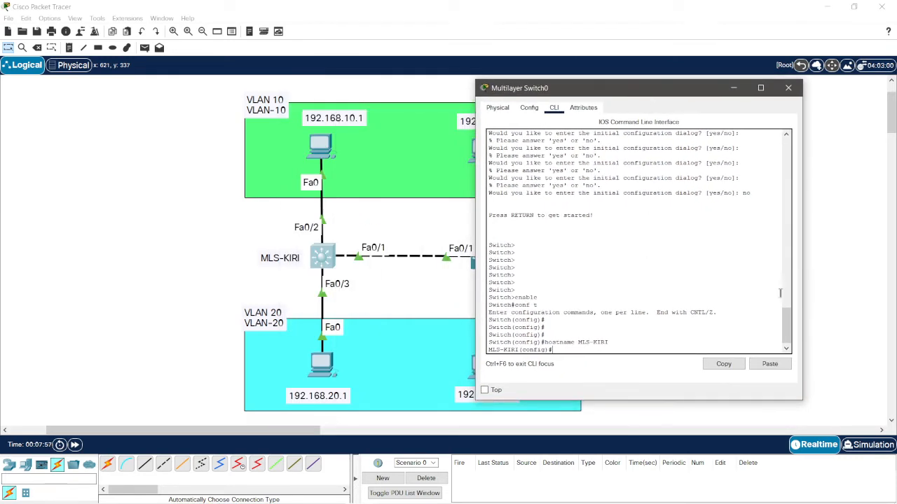
pyautogui.click(84, 233)
pyautogui.hscroll(3, 217, 249)
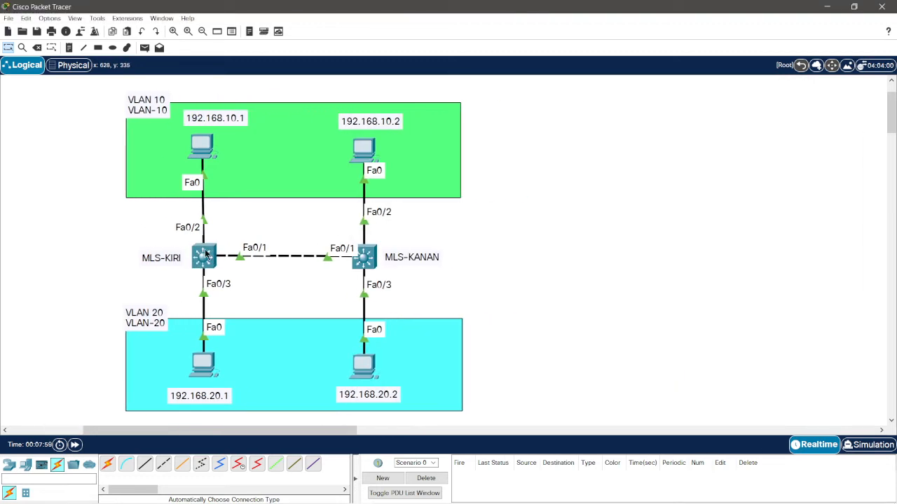
pyautogui.click(204, 256)
pyautogui.moveTo(604, 92); pyautogui.dragTo(612, 89)
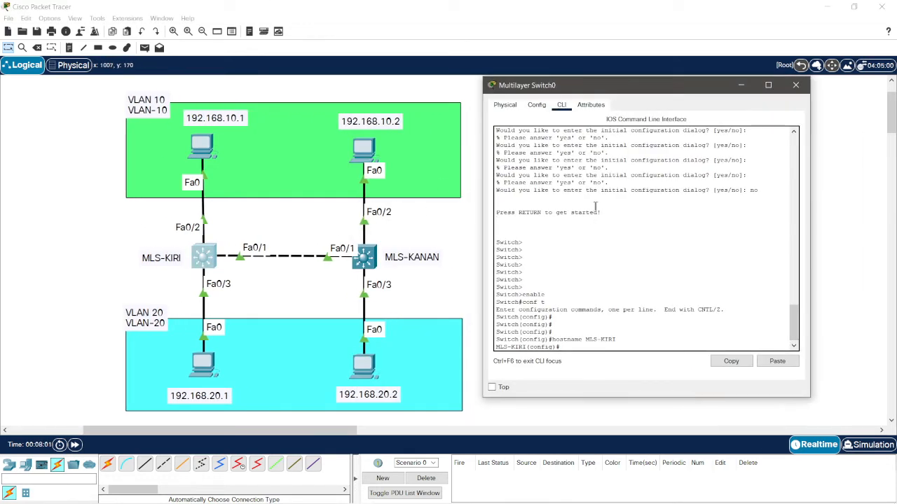
# Create VLAN 10 on MLS-KIRI and name it VLAN-10.
pyautogui.press('Return')
pyautogui.press('Return')
pyautogui.press('Return')
pyautogui.press('Return')
pyautogui.press('Return')
pyautogui.write('10')
pyautogui.press('Return')
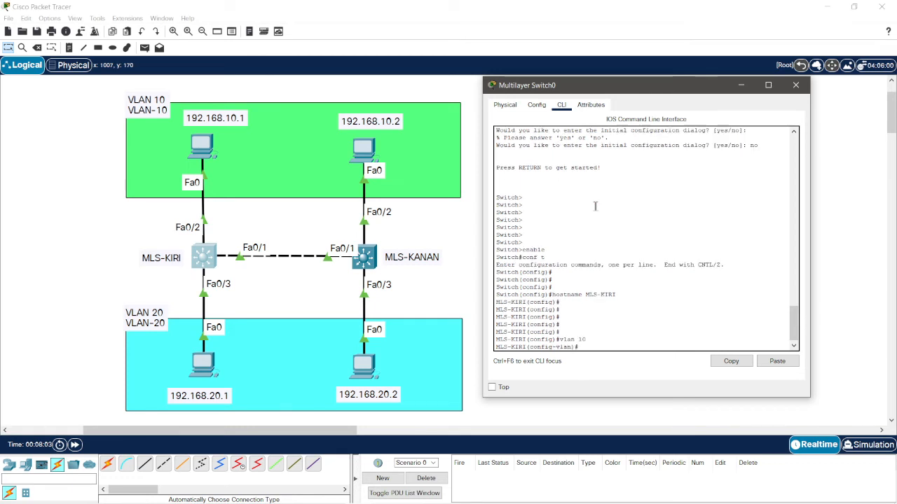
pyautogui.write('name VLAN')
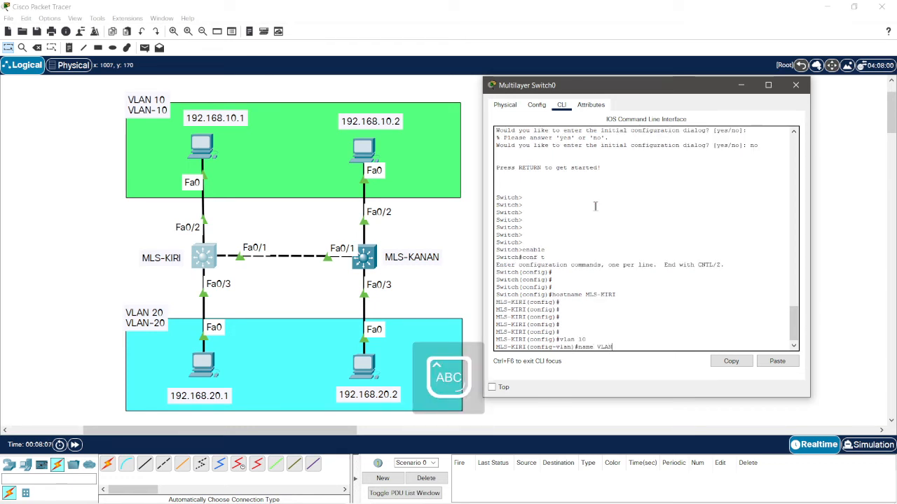
pyautogui.write('-10')
pyautogui.press('Return')
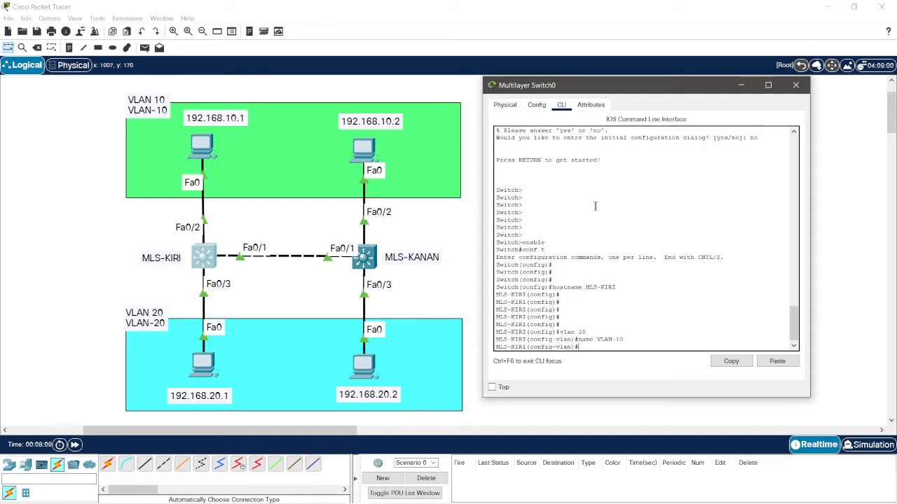
# Create VLAN 20 on MLS-KIRI and name it VLAN-20.
pyautogui.press('Return')
pyautogui.write('vl')
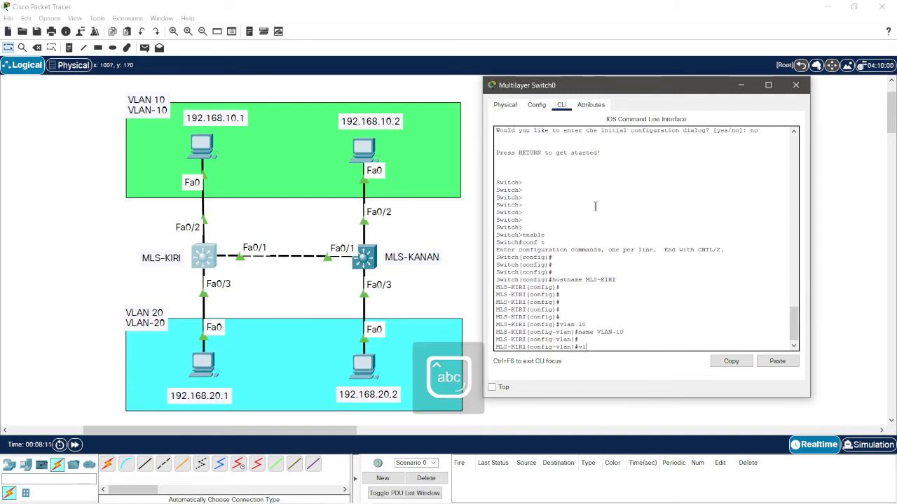
pyautogui.write('an 20')
pyautogui.press('Return')
pyautogui.write('name ')
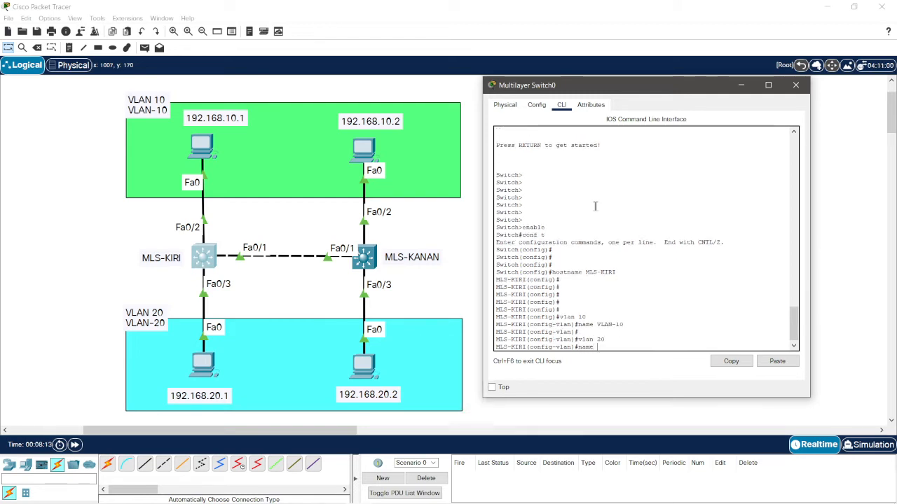
pyautogui.write('VLAN-20')
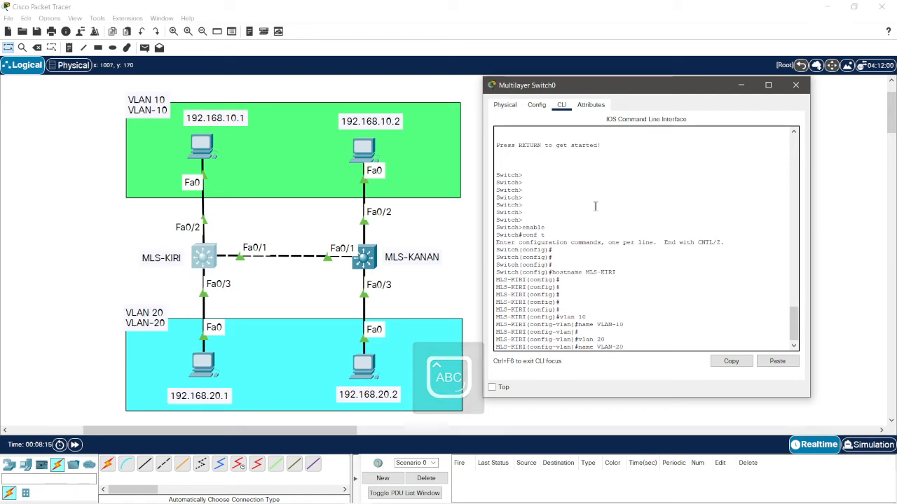
pyautogui.press('Return')
pyautogui.press('Return')
pyautogui.press('Return')
pyautogui.press('Return')
pyautogui.press('Return')
pyautogui.press('Return')
# Enter interface configuration for fa0/2 on MLS-KIRI.
pyautogui.press('capslock')
pyautogui.write('ig-vlan)#i')
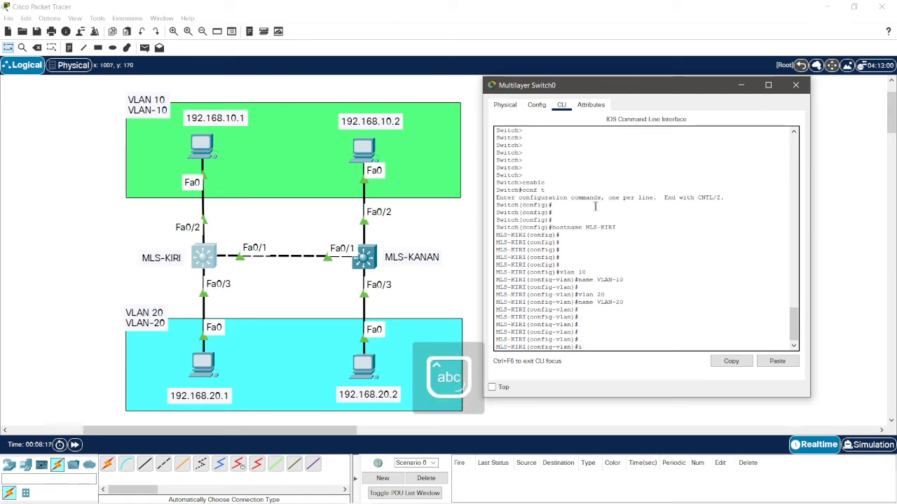
pyautogui.press('BackSpace')
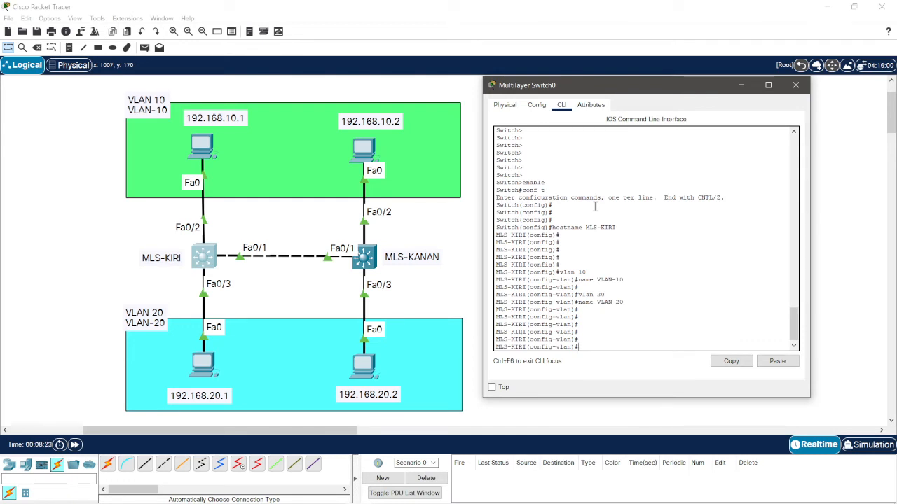
pyautogui.write('int fa0/2')
pyautogui.press('Return')
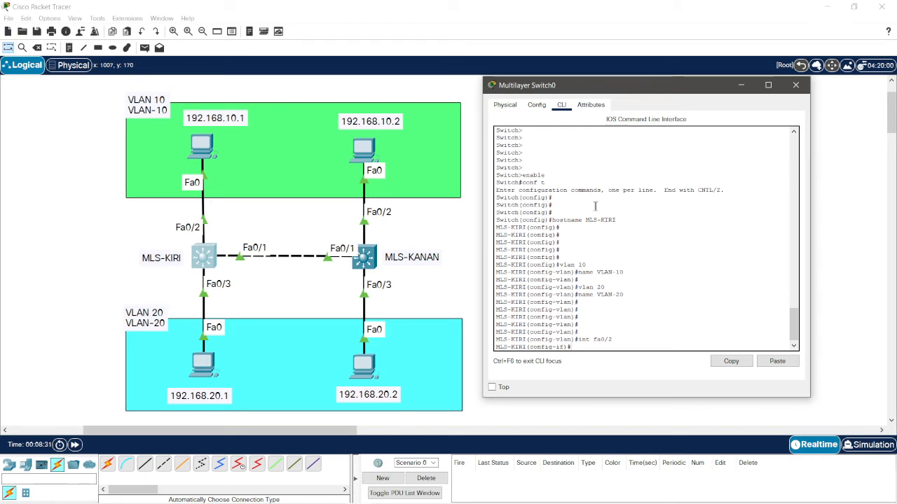
# Turn on Show Device Name Labels in the preferences and close them.
pyautogui.click(128, 201)
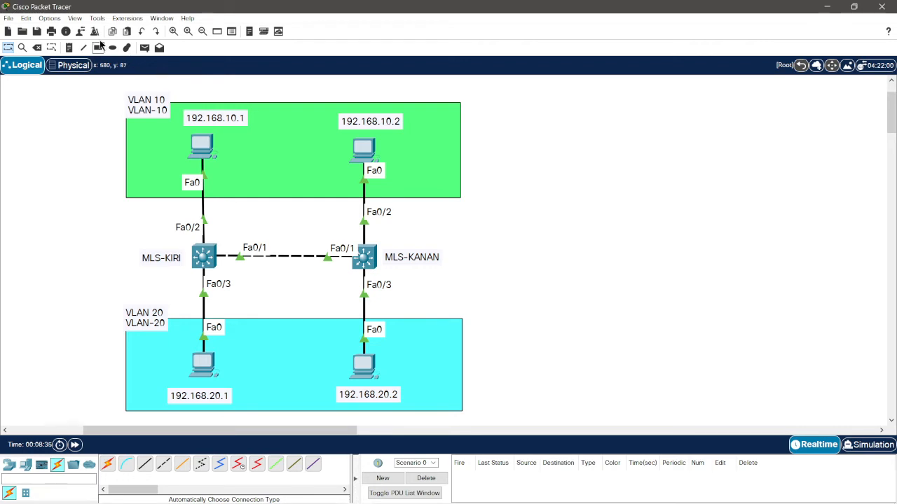
pyautogui.click(91, 19)
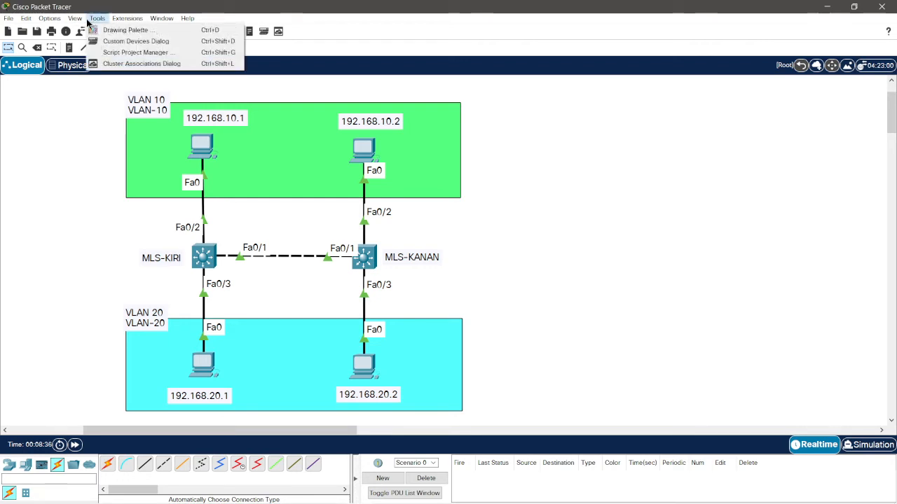
pyautogui.moveTo(59, 21)
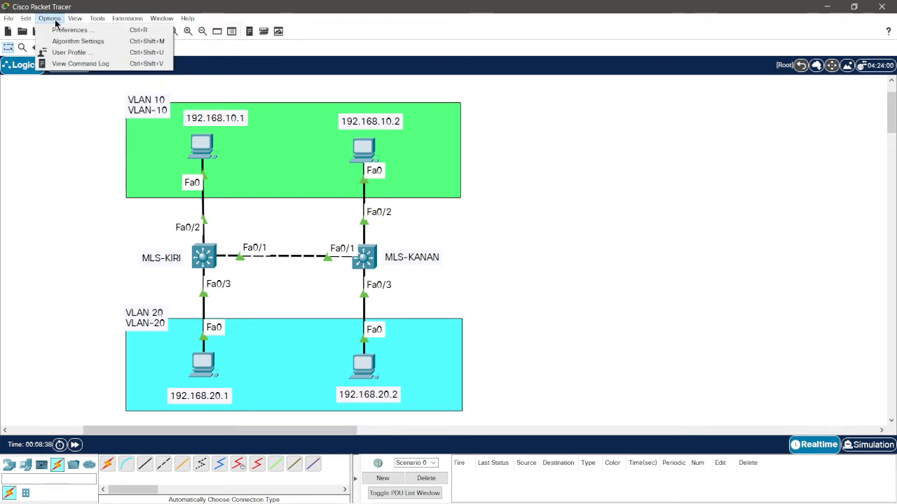
pyautogui.moveTo(29, 21)
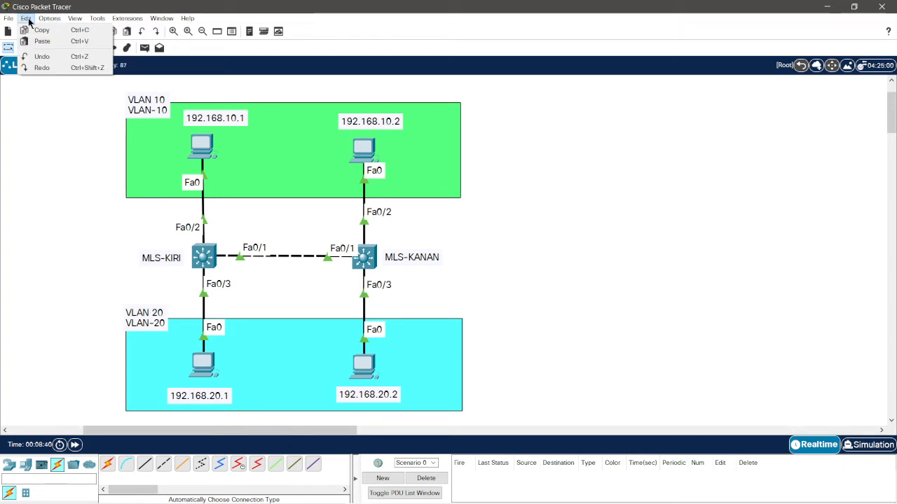
pyautogui.click(40, 143)
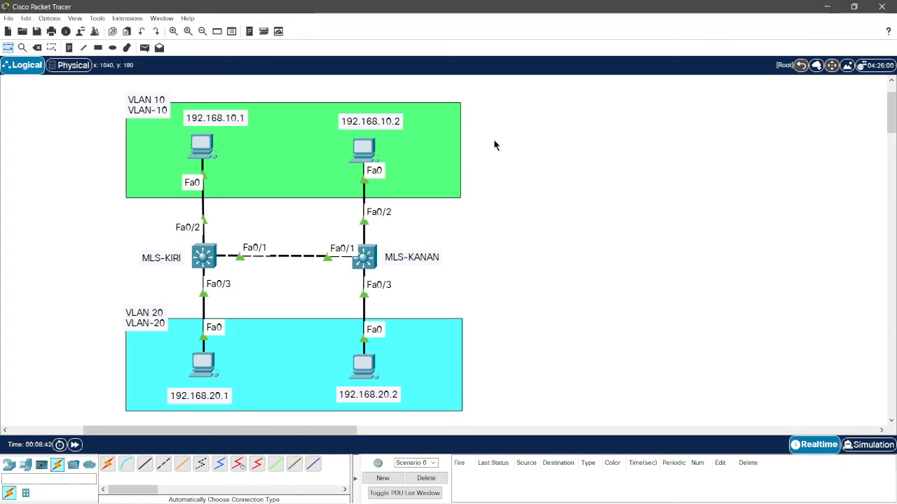
pyautogui.hotkey('ctrl', 'r')
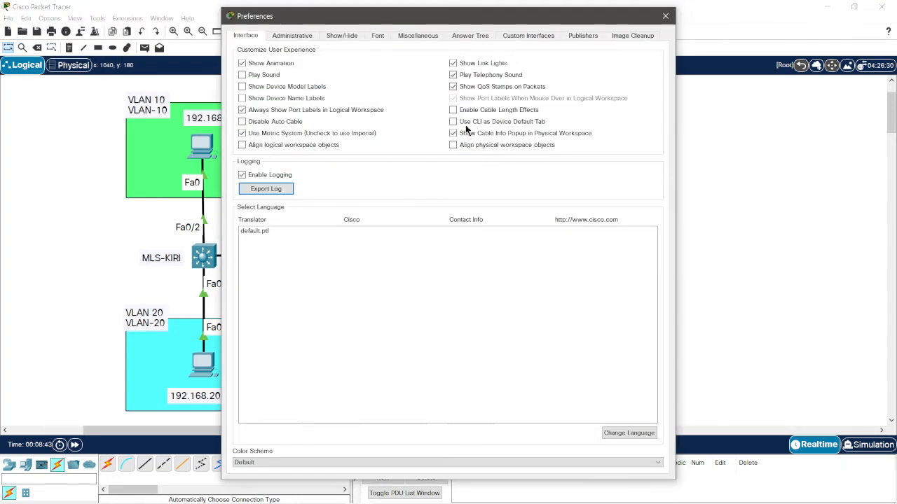
pyautogui.click(295, 99)
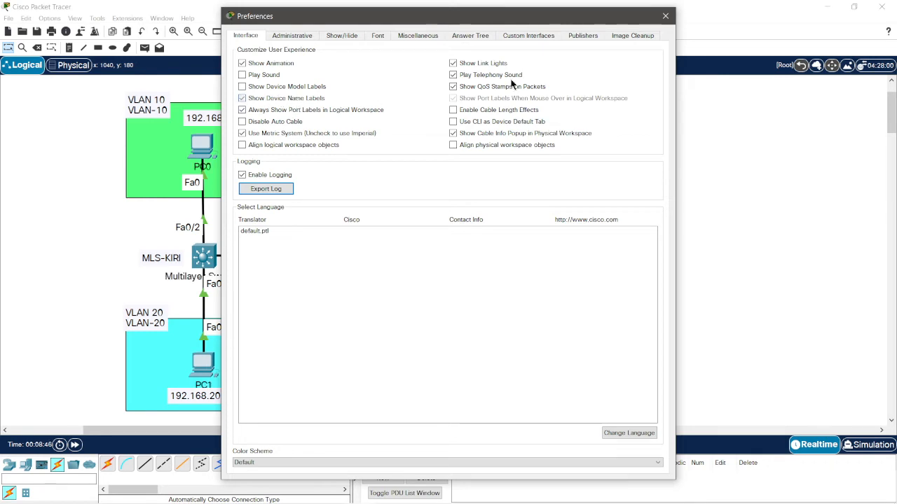
pyautogui.click(665, 16)
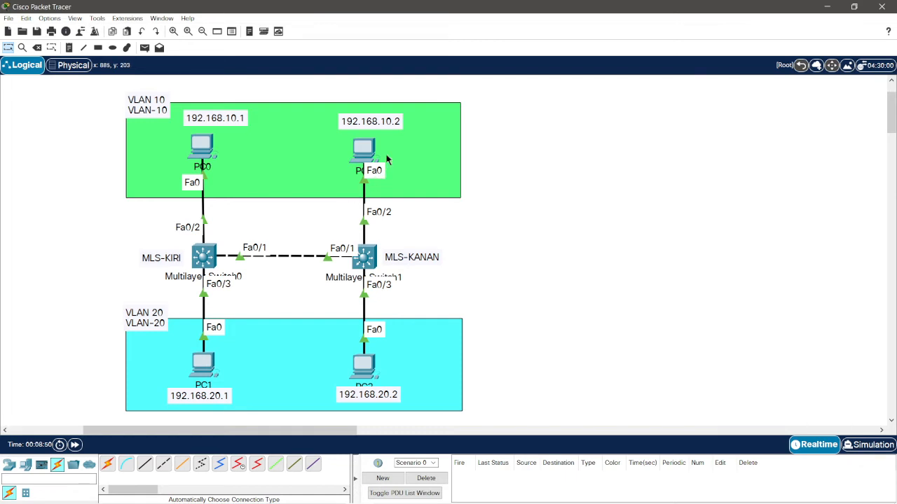
# Reopen the MLS-KIRI command line beside the topology, and set fa0/2 to access mode in VLAN 10.
pyautogui.click(204, 258)
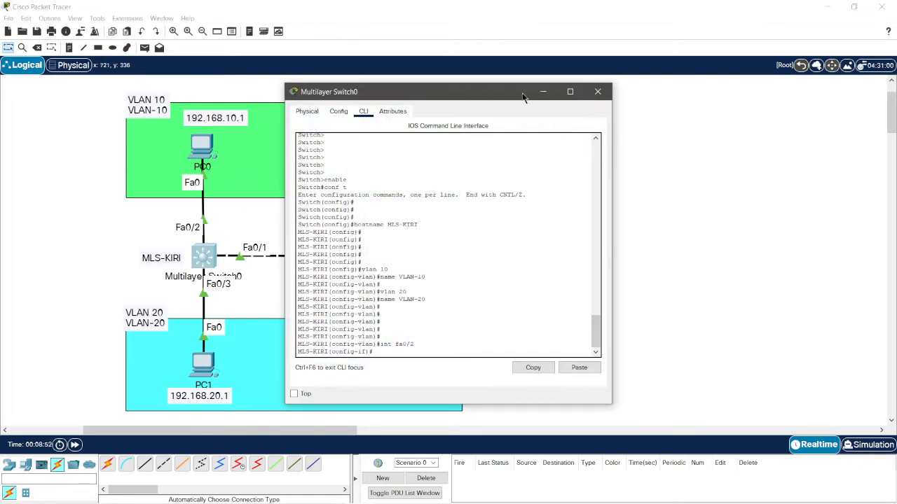
pyautogui.moveTo(522, 97); pyautogui.dragTo(679, 84)
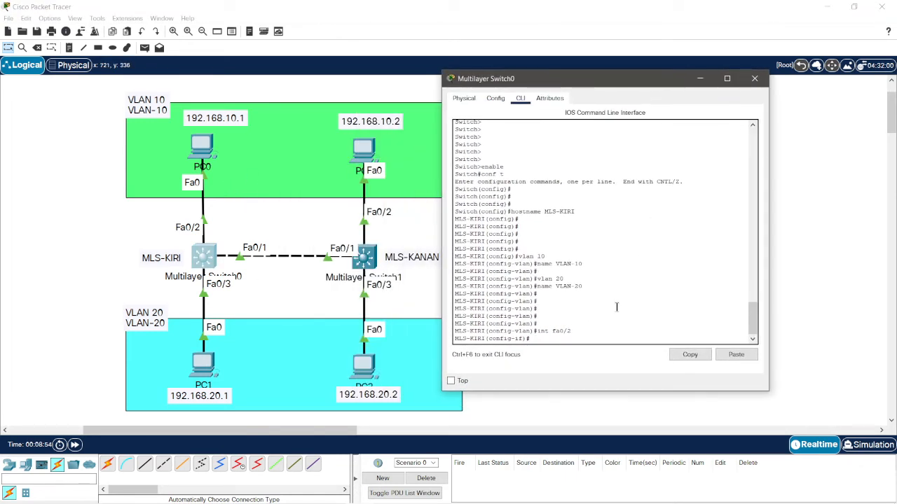
pyautogui.write('sw mod ac')
pyautogui.press('Return')
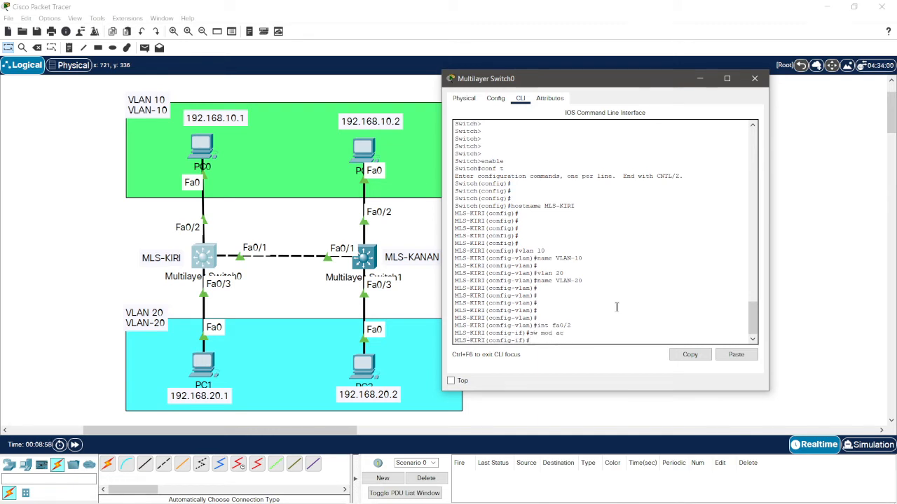
pyautogui.write('sw acc vl 10')
pyautogui.press('Return')
pyautogui.press('Return')
# Set fa0/3 on MLS-KIRI to access mode in VLAN 20, and close the switch window.
pyautogui.write('in')
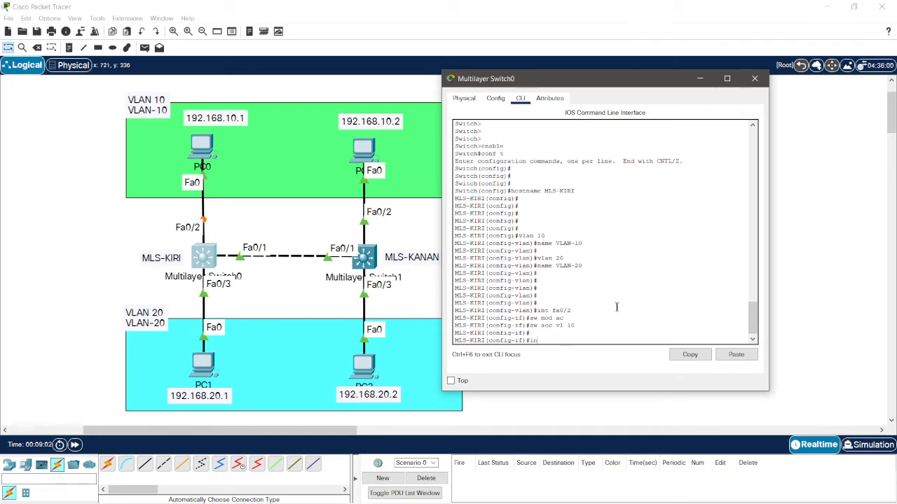
pyautogui.write('t fa0/3')
pyautogui.press('Return')
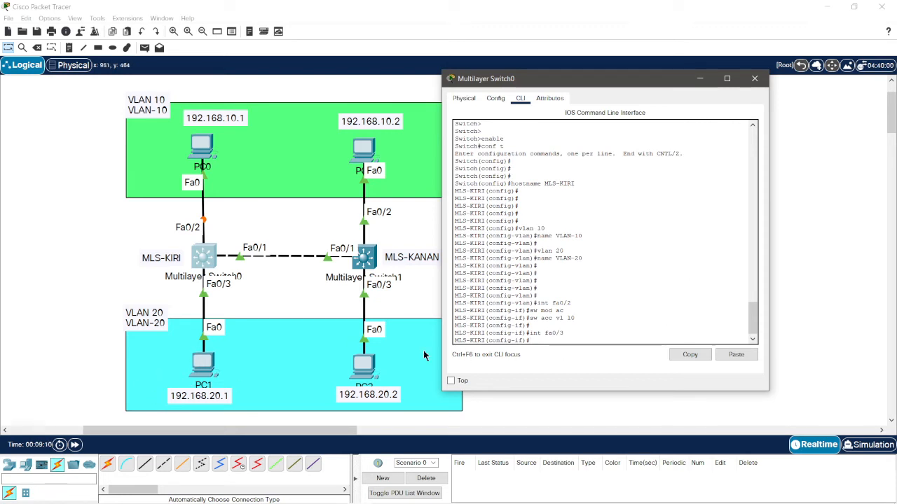
pyautogui.write('mod acc')
pyautogui.press('Return')
pyautogui.write('sw acc vl 20')
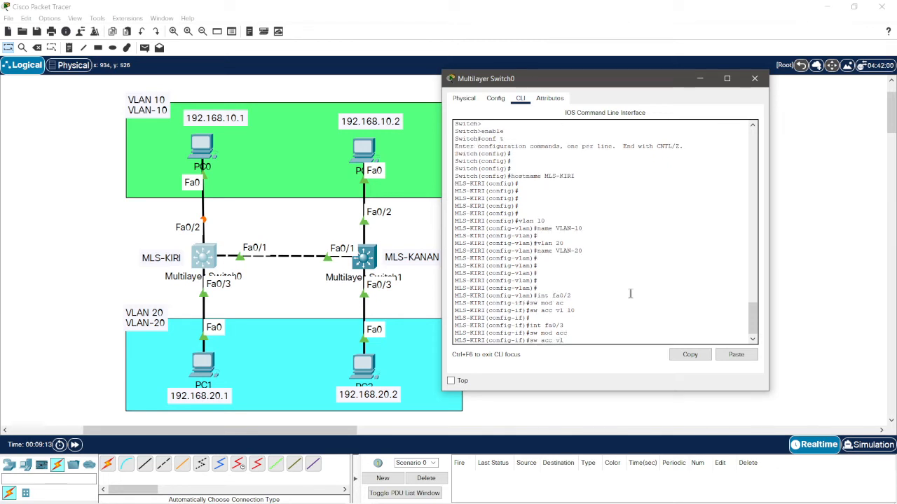
pyautogui.press('Return')
pyautogui.press('Return')
pyautogui.press('Return')
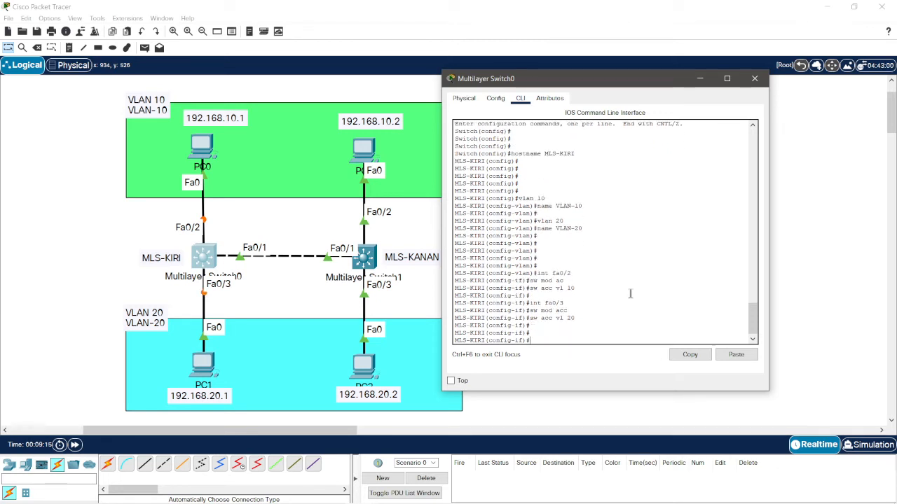
pyautogui.click(755, 78)
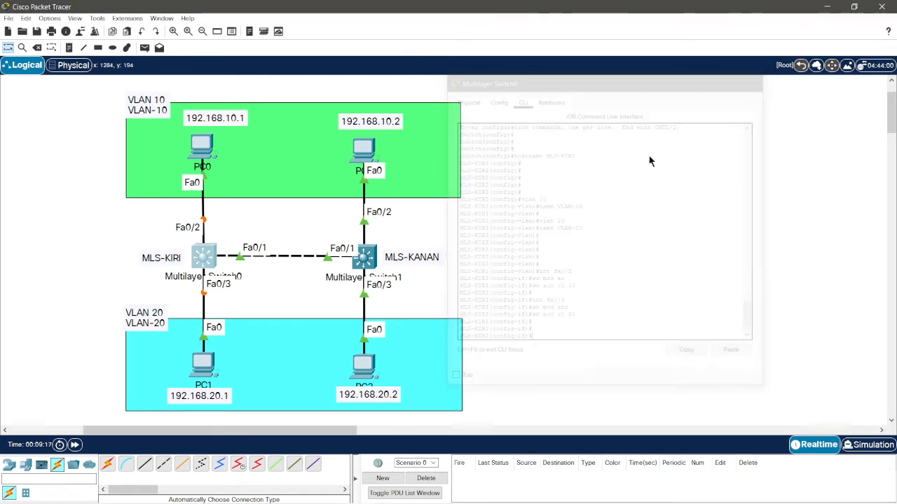
# Open the MLS-KANAN command line beside the topology and decline the initial configuration dialog.
pyautogui.click(365, 257)
pyautogui.moveTo(418, 91); pyautogui.dragTo(638, 78)
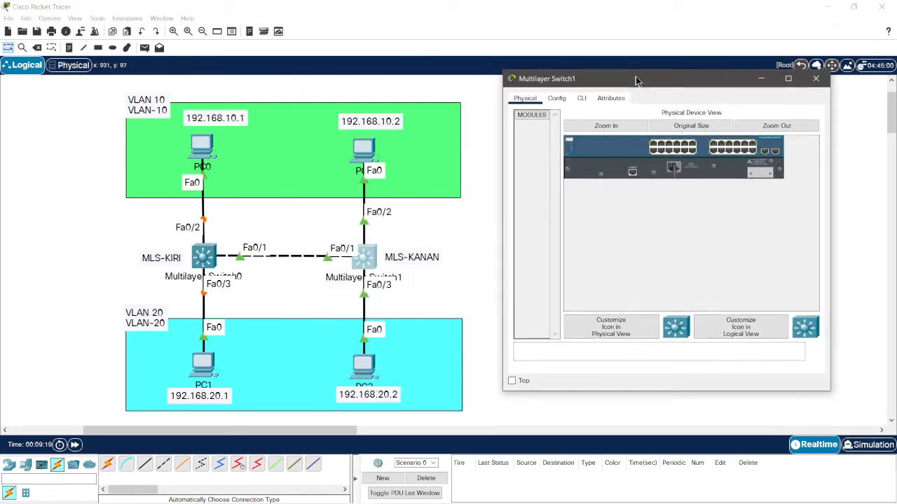
pyautogui.click(583, 98)
pyautogui.press('Return')
pyautogui.press('Return')
pyautogui.press('Return')
pyautogui.press('Return')
pyautogui.press('Return')
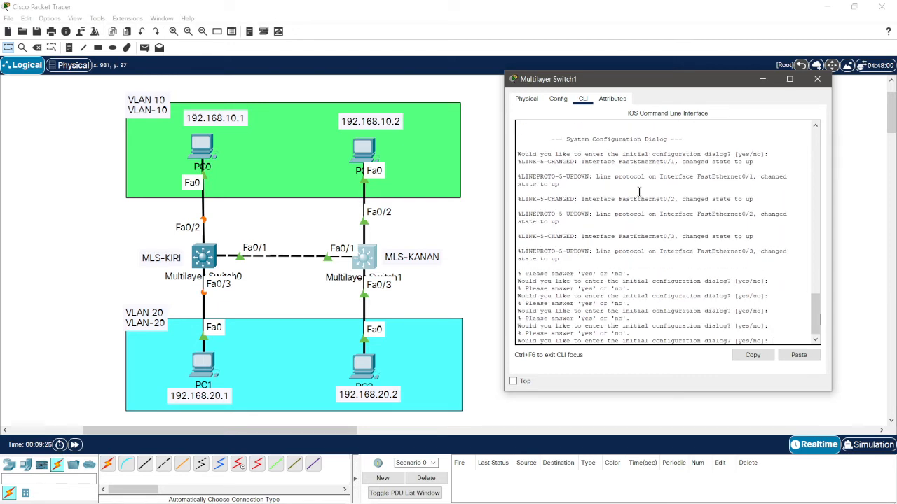
pyautogui.write('no')
pyautogui.press('Return')
pyautogui.press('Return')
pyautogui.press('Return')
pyautogui.press('Return')
pyautogui.press('Return')
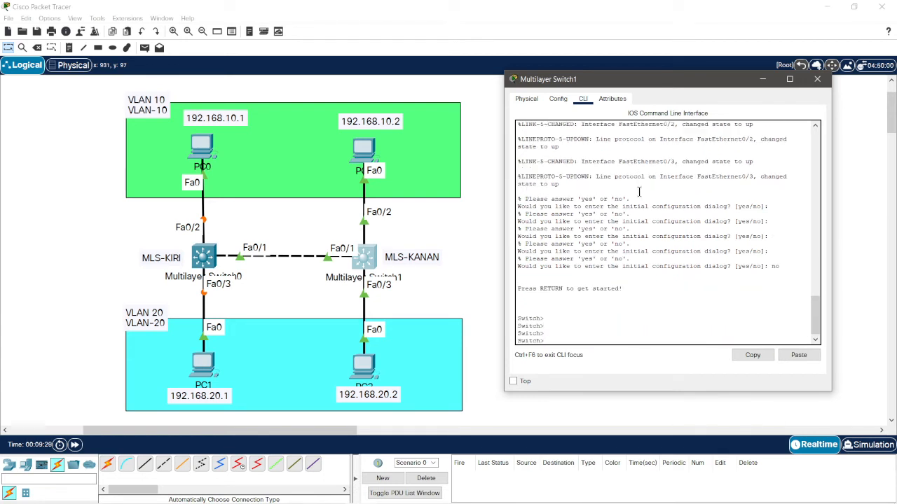
# Enter global configuration mode on the MLS-KANAN switch and set its hostname to MLS-KANAN.
pyautogui.write('en')
pyautogui.press('Return')
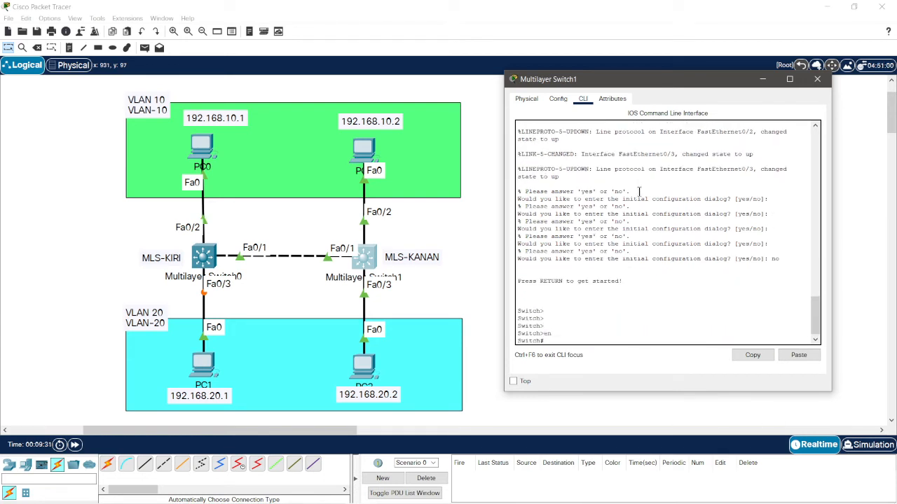
pyautogui.write('conf t')
pyautogui.press('Return')
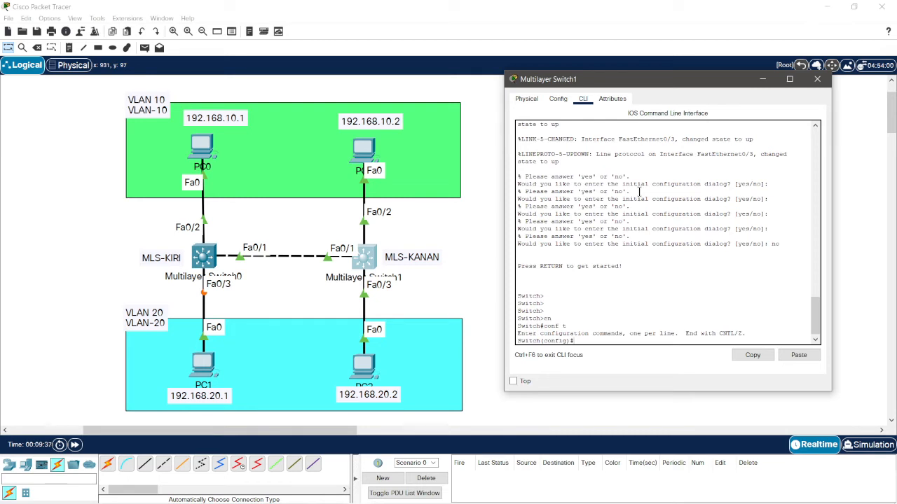
pyautogui.press('Return')
pyautogui.write('host ')
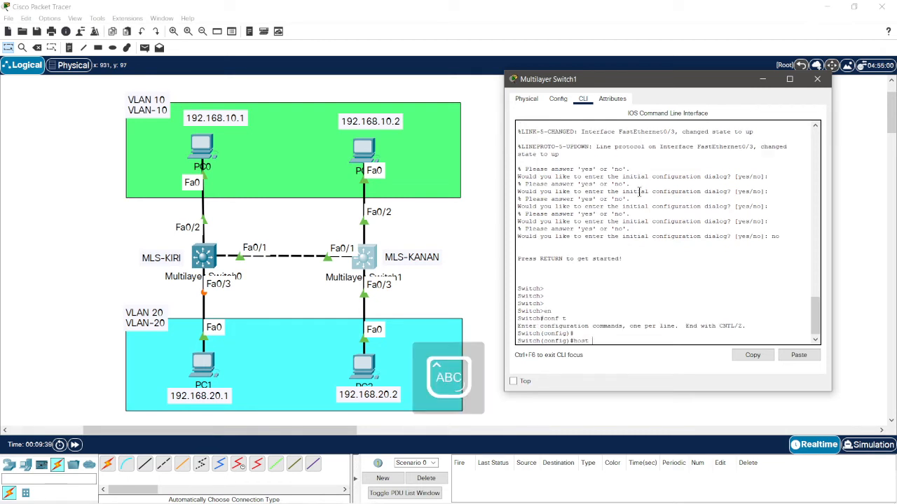
pyautogui.write('MLS-KANAN')
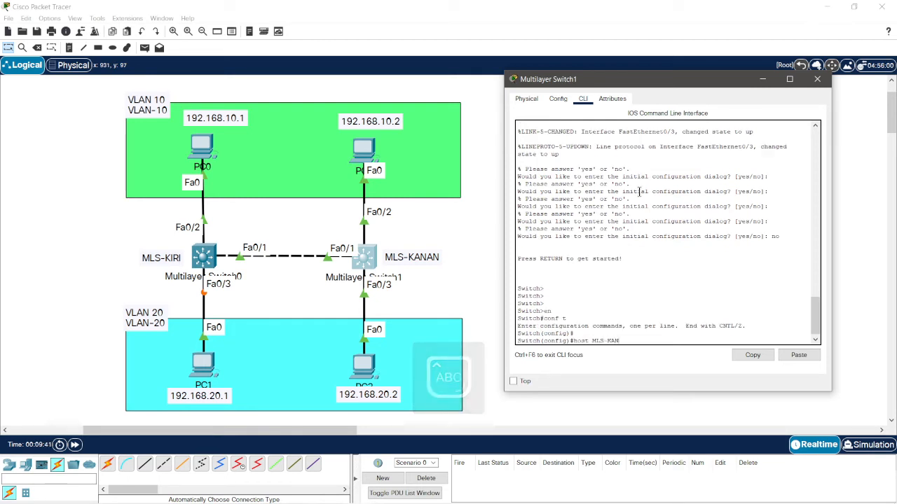
pyautogui.press('Return')
pyautogui.press('Return')
pyautogui.press('Return')
pyautogui.press('Return')
pyautogui.press('Return')
pyautogui.press('Return')
pyautogui.press('Return')
pyautogui.press('Return')
pyautogui.press('Return')
pyautogui.press('Return')
pyautogui.press('Return')
pyautogui.press('Return')
pyautogui.press('Return')
pyautogui.press('Return')
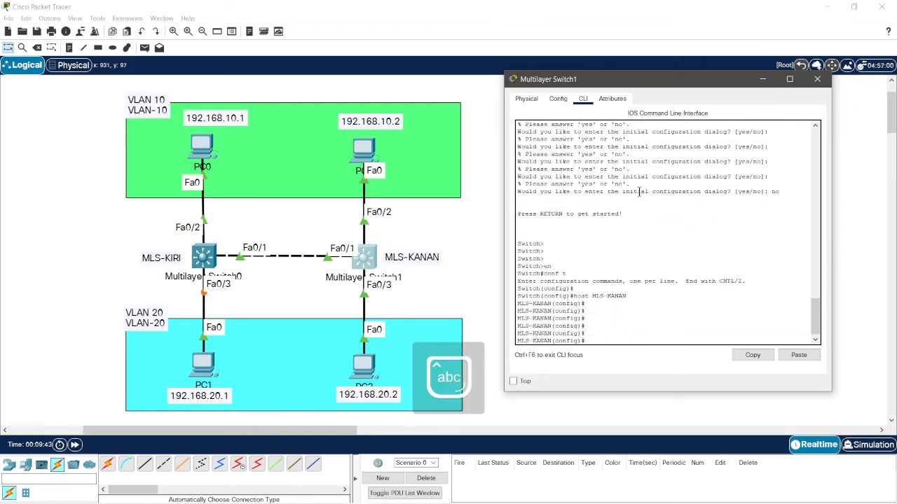
# Create VLAN 10 on MLS-KANAN and name it VLAN-10.
pyautogui.write('vlan 10')
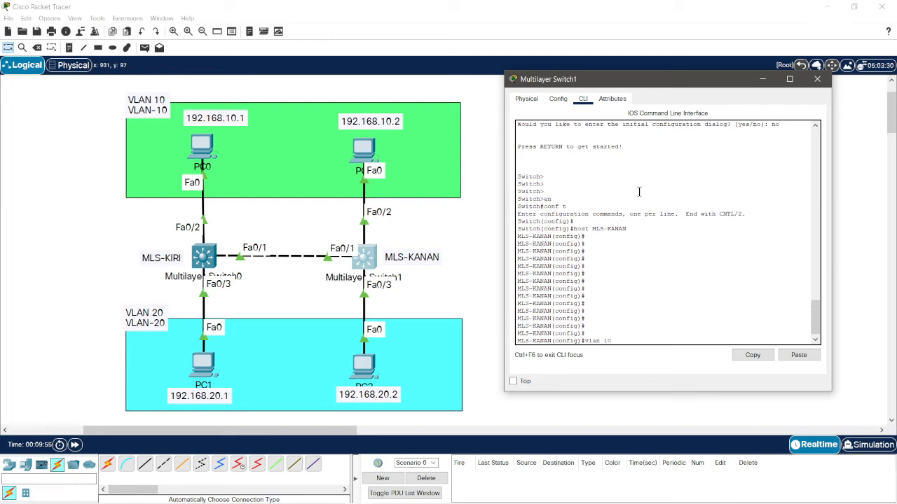
pyautogui.press('Return')
pyautogui.write('name')
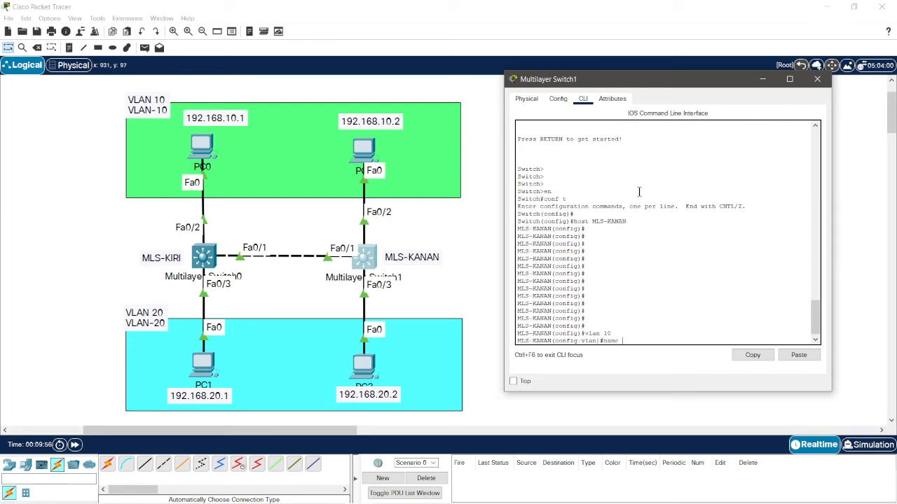
pyautogui.write(' VLAN-')
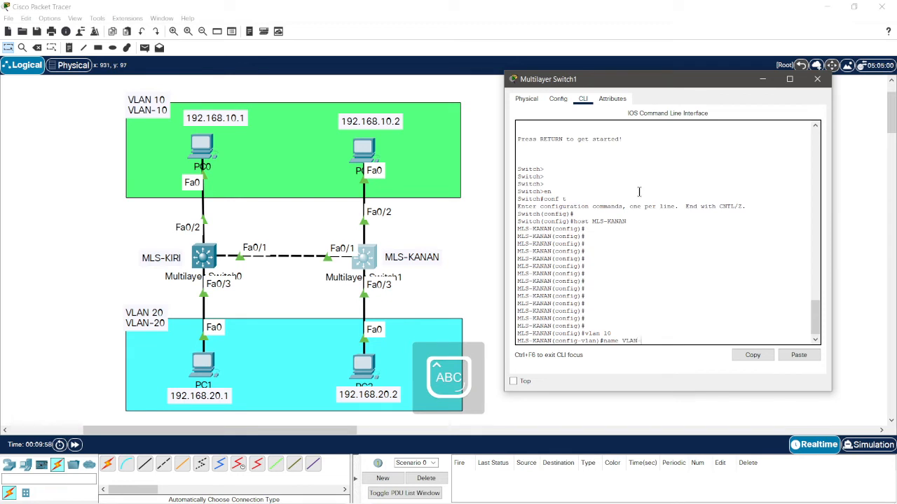
pyautogui.write('10')
pyautogui.press('Return')
pyautogui.press('Return')
# Create VLAN 20 on MLS-KANAN and name it VLAN-20.
pyautogui.write('vlan)#v')
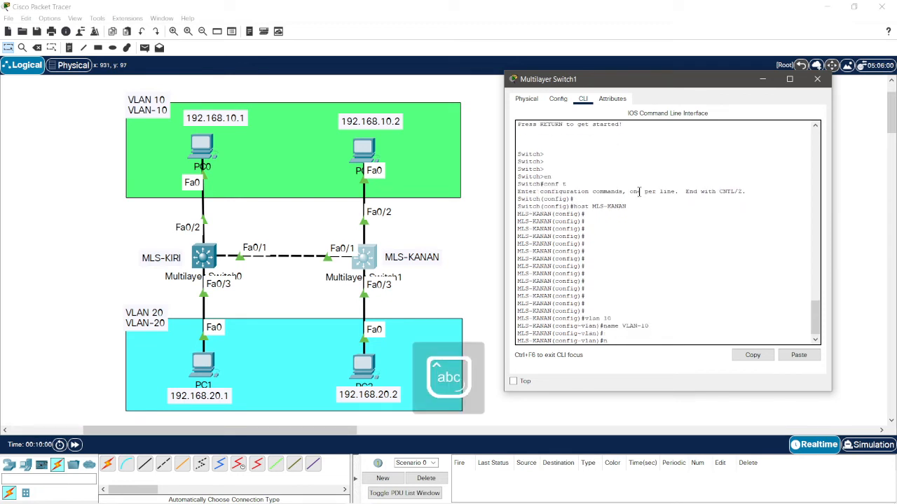
pyautogui.write('lan 20')
pyautogui.press('Return')
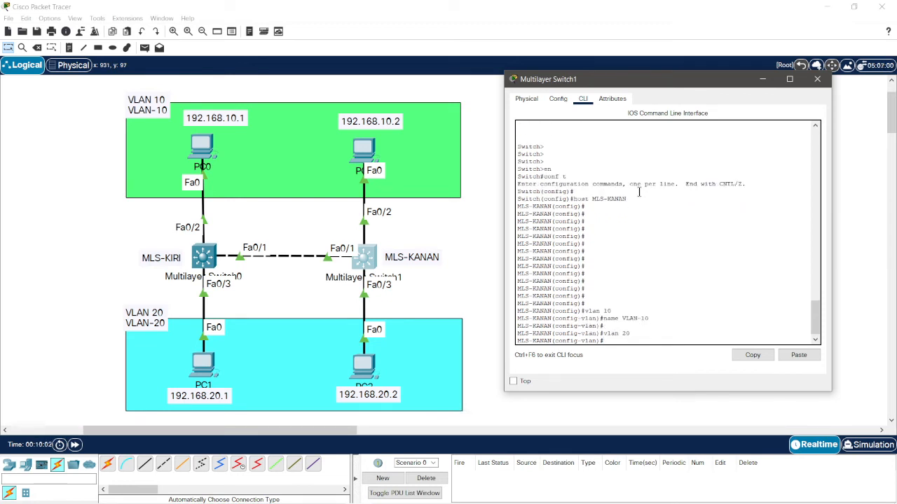
pyautogui.write('name VLAN')
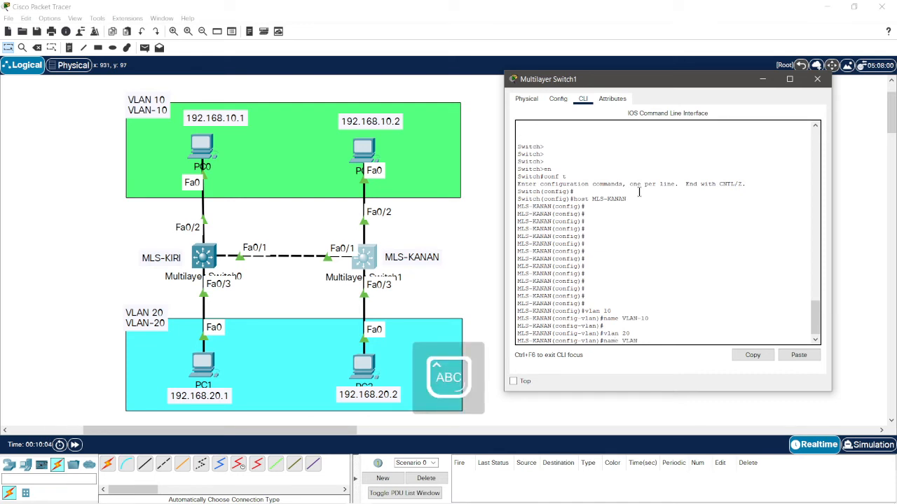
pyautogui.write('-20')
pyautogui.press('Return')
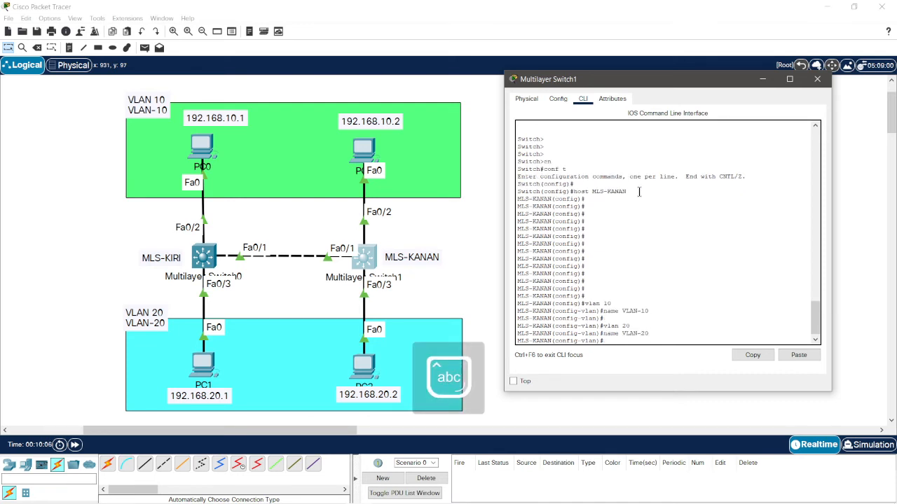
pyautogui.press('Return')
pyautogui.press('Return')
pyautogui.press('Return')
pyautogui.press('Return')
# Set fa0/2 on MLS-KANAN to access mode and assign it to VLAN 10.
pyautogui.write('int fa')
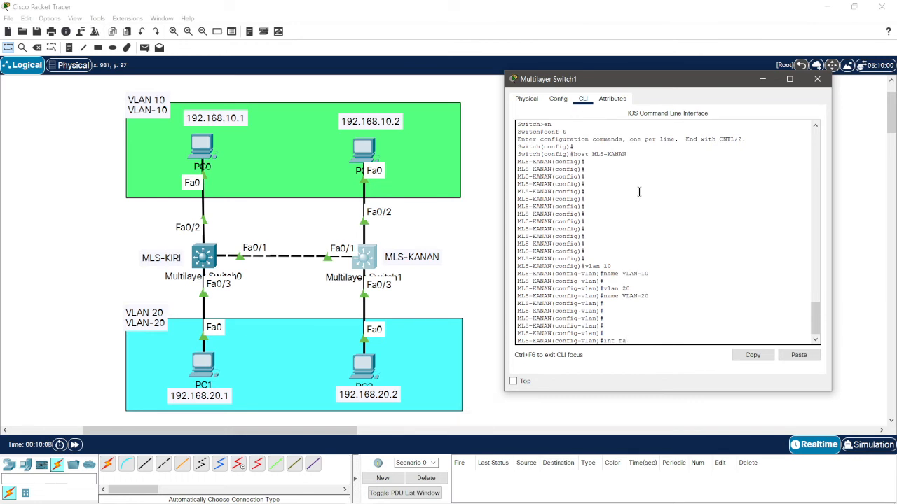
pyautogui.write('0/2')
pyautogui.press('Return')
pyautogui.write('sw')
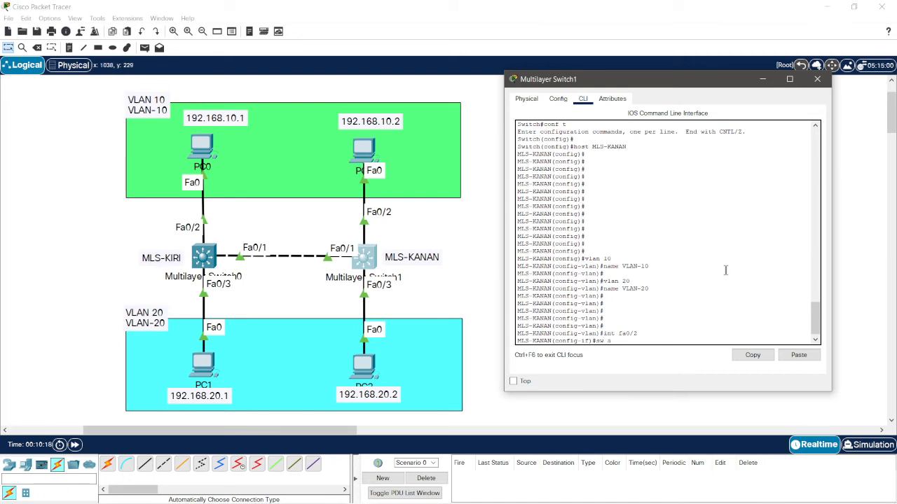
pyautogui.write('mo dd ac')
pyautogui.press('Return')
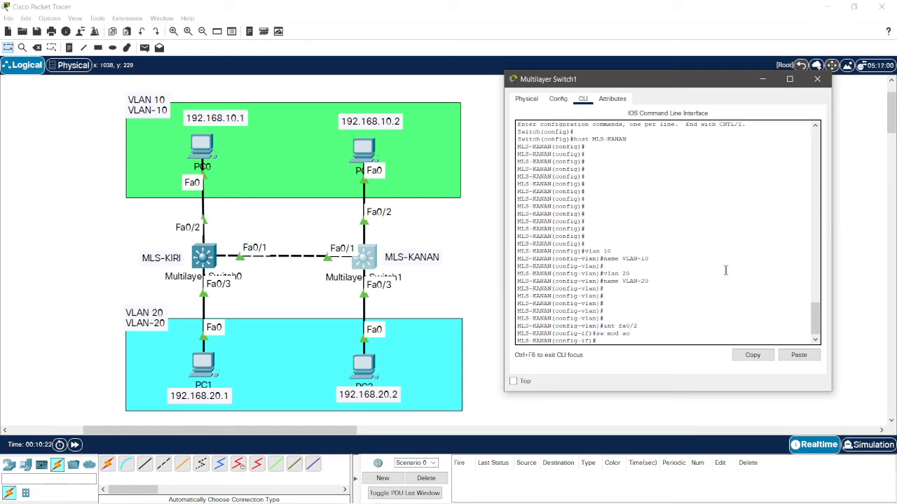
pyautogui.write('sw ac vl 10')
pyautogui.press('Return')
pyautogui.press('Return')
pyautogui.press('Return')
pyautogui.press('Return')
# Set fa0/3 on MLS-KANAN to access mode in VLAN 20, and close the switch window.
pyautogui.write('int fa')
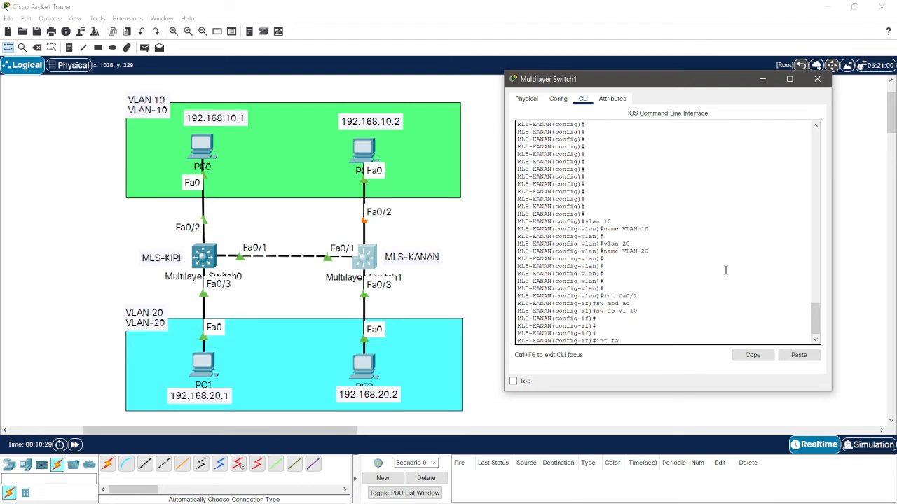
pyautogui.write('0/3')
pyautogui.press('Return')
pyautogui.write('sw')
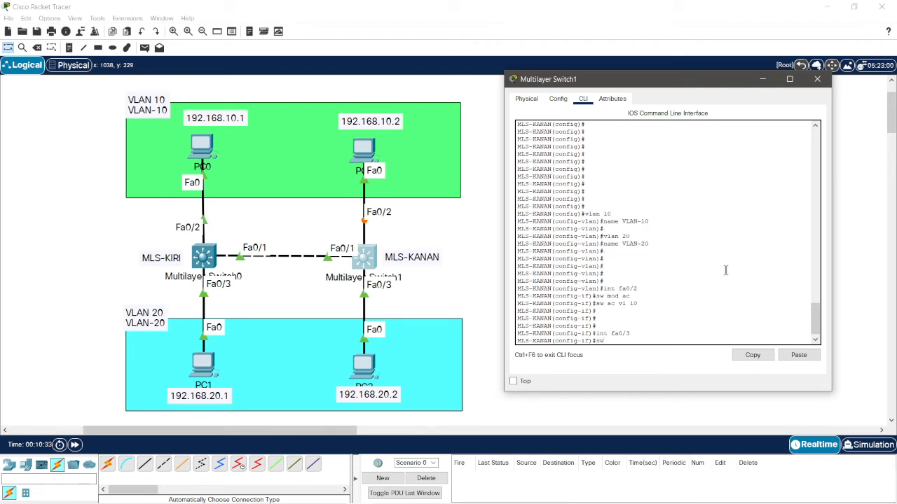
pyautogui.write(' mod acc')
pyautogui.press('Return')
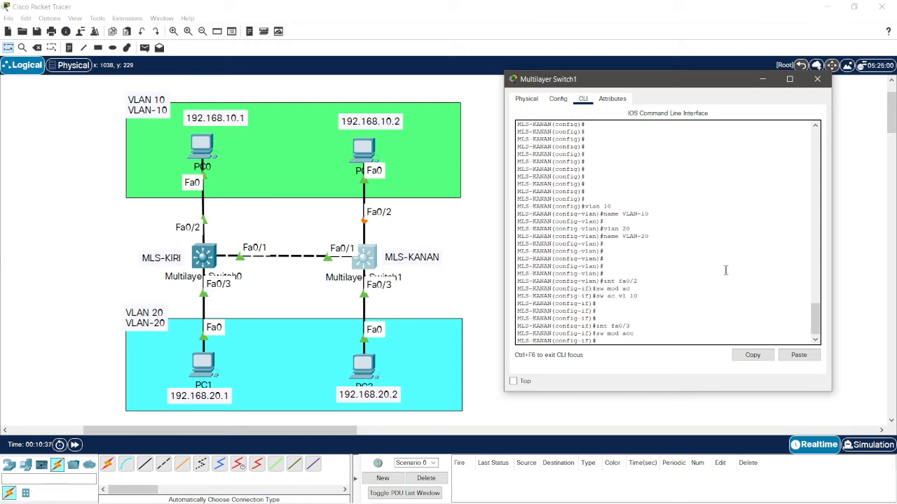
pyautogui.write('sw acc vl 20')
pyautogui.press('Return')
pyautogui.press('Return')
pyautogui.press('Return')
pyautogui.press('Return')
pyautogui.press('Return')
pyautogui.press('Return')
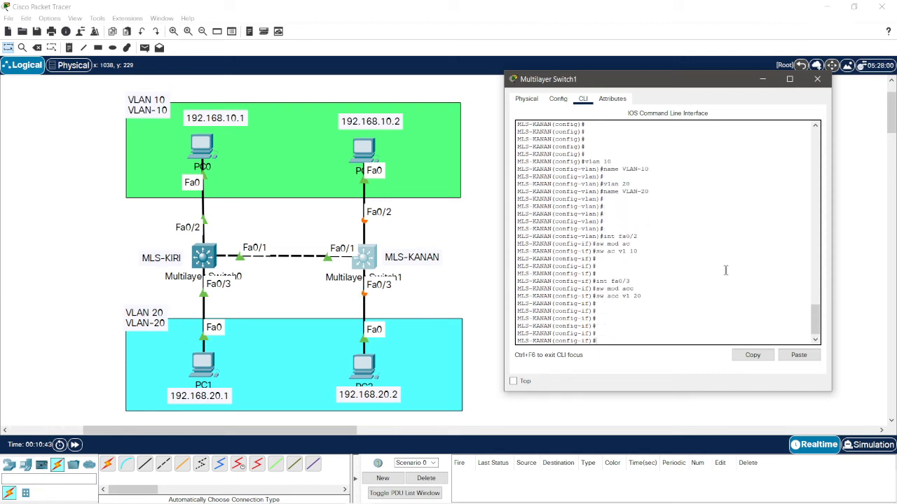
pyautogui.click(817, 79)
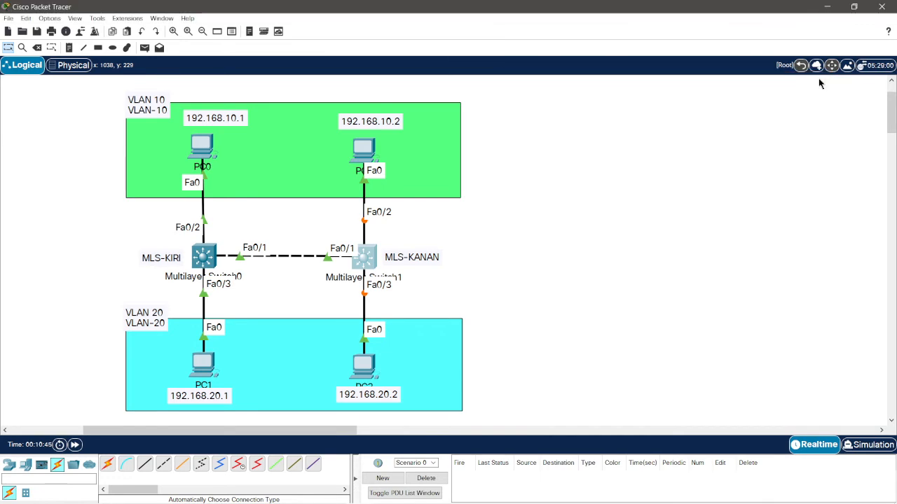
# Give PC0 the static IPv4 address 192.168.10.1 from its label with the default subnet mask, and close its window.
pyautogui.doubleClick(229, 117)
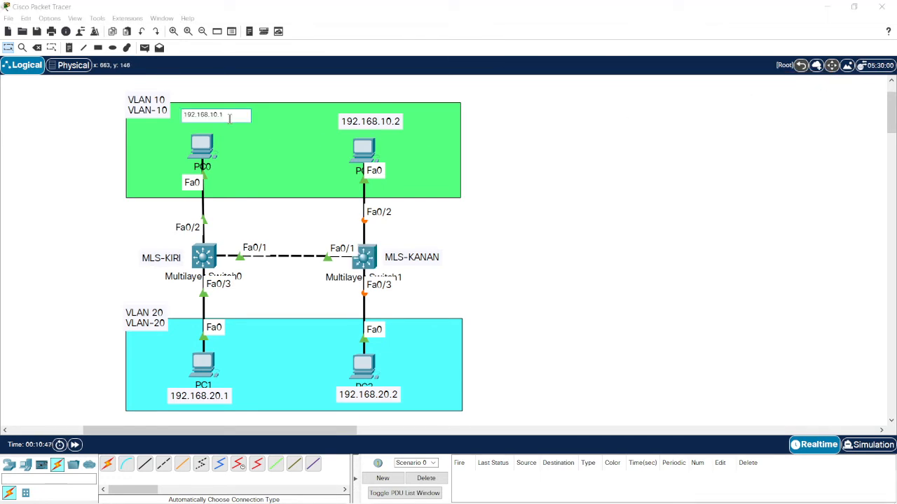
pyautogui.click(204, 147)
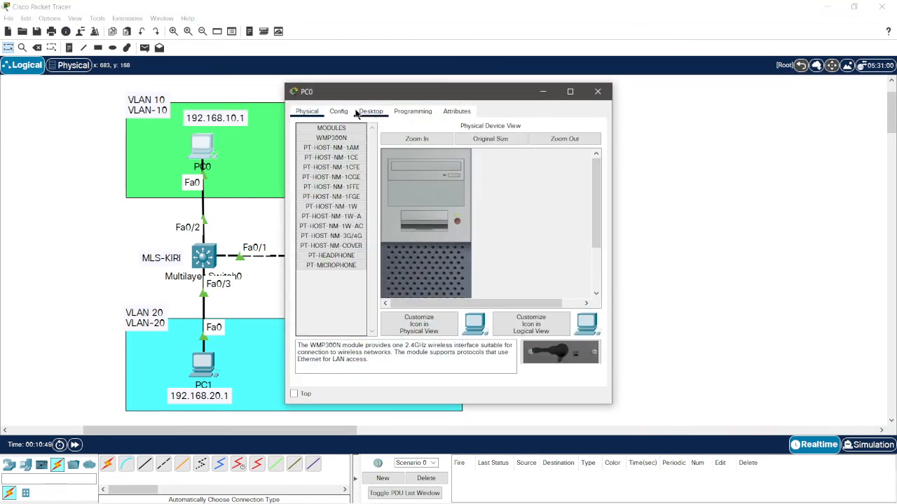
pyautogui.click(358, 113)
pyautogui.click(337, 144)
pyautogui.click(413, 179)
pyautogui.write('192.168.10.1')
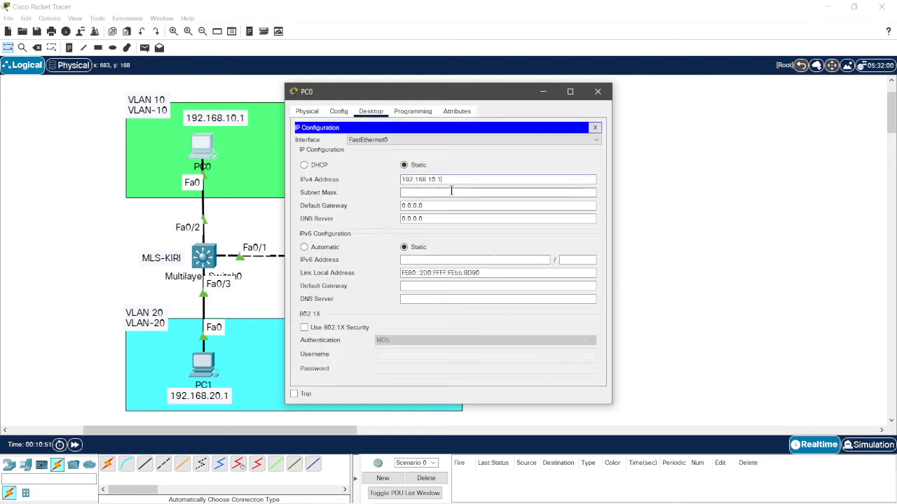
pyautogui.click(487, 191)
pyautogui.click(598, 91)
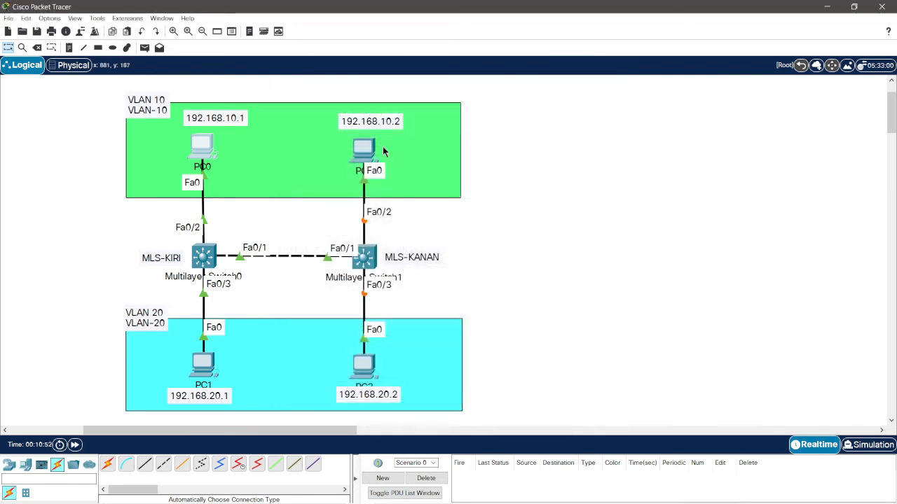
# Give PC2 in the VLAN 10 area the static IPv4 address 192.168.10.2 with the default subnet mask, and close its window.
pyautogui.click(371, 150)
pyautogui.click(371, 111)
pyautogui.click(338, 155)
pyautogui.click(457, 180)
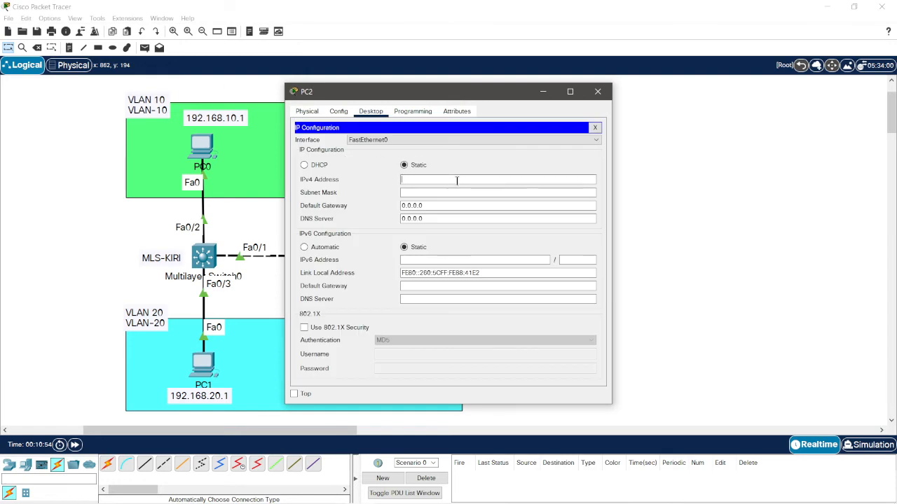
pyautogui.write('192.168.10.2')
pyautogui.press('Tab')
pyautogui.click(598, 91)
# Give PC1 the static IPv4 address 192.168.20.1 with the default subnet mask, and close its window.
pyautogui.click(200, 393)
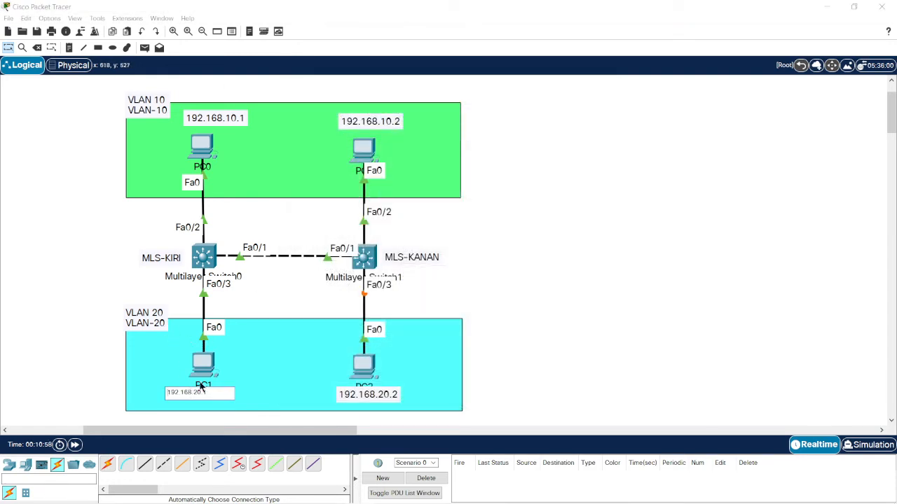
pyautogui.click(203, 364)
pyautogui.click(372, 111)
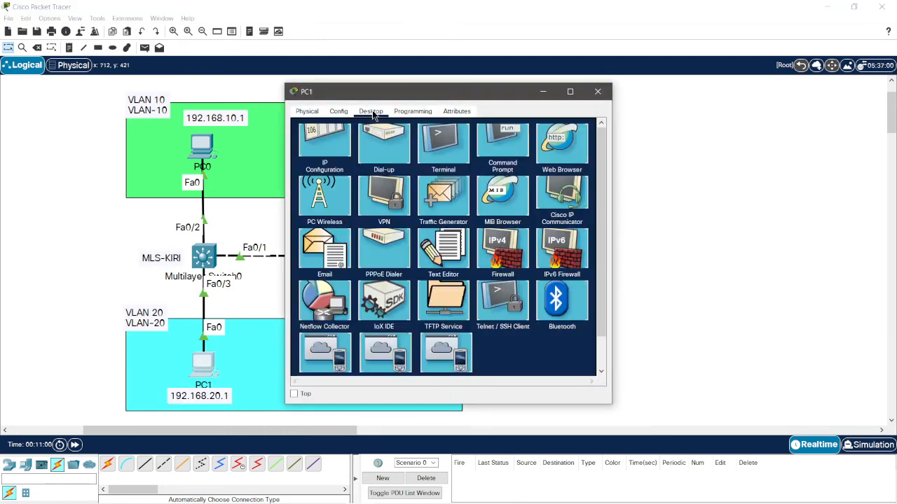
pyautogui.click(328, 146)
pyautogui.click(441, 179)
pyautogui.write('192.168.20.1')
pyautogui.click(538, 193)
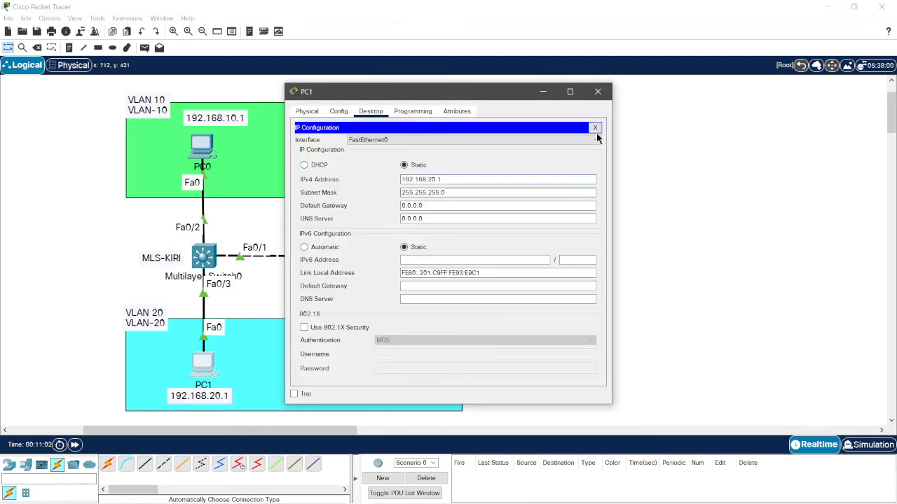
pyautogui.click(598, 91)
# Give PC3 in the VLAN 20 area the static IPv4 address 192.168.20.2, and close its window.
pyautogui.click(361, 360)
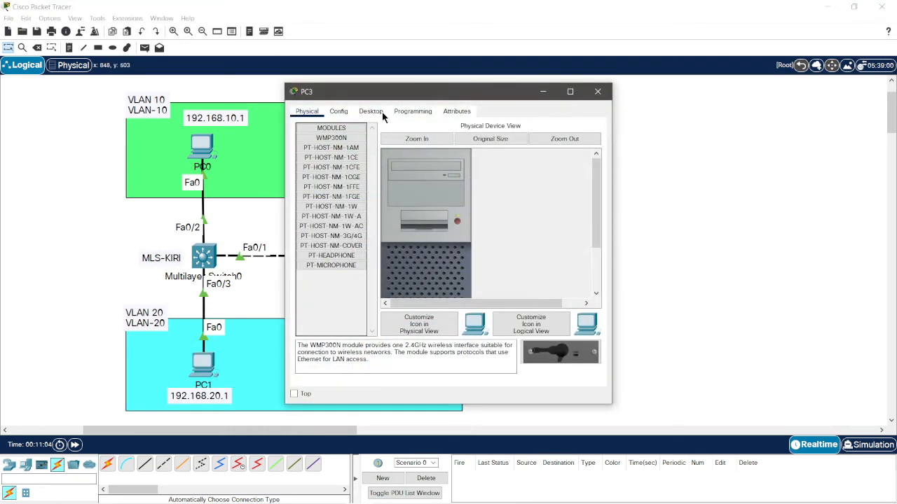
pyautogui.click(371, 111)
pyautogui.click(328, 146)
pyautogui.click(441, 179)
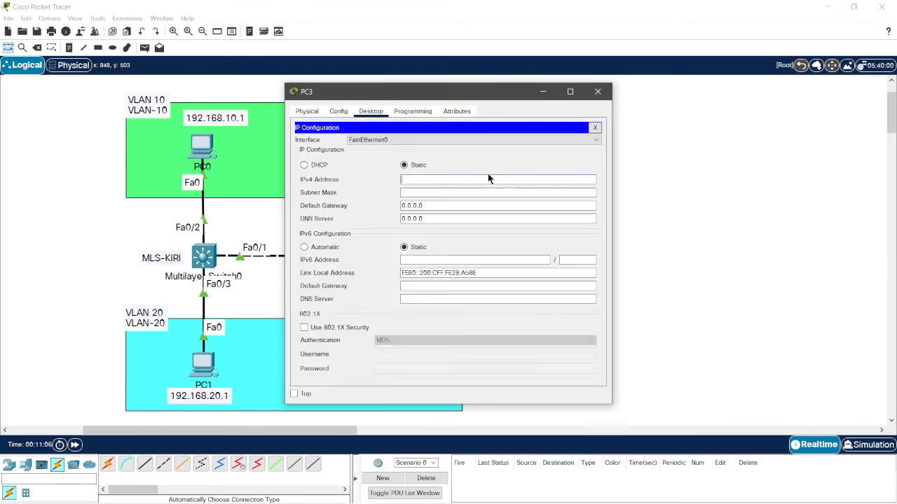
pyautogui.write('192.168.20.1')
pyautogui.press('BackSpace')
pyautogui.write('2')
pyautogui.press('Return')
pyautogui.click(598, 91)
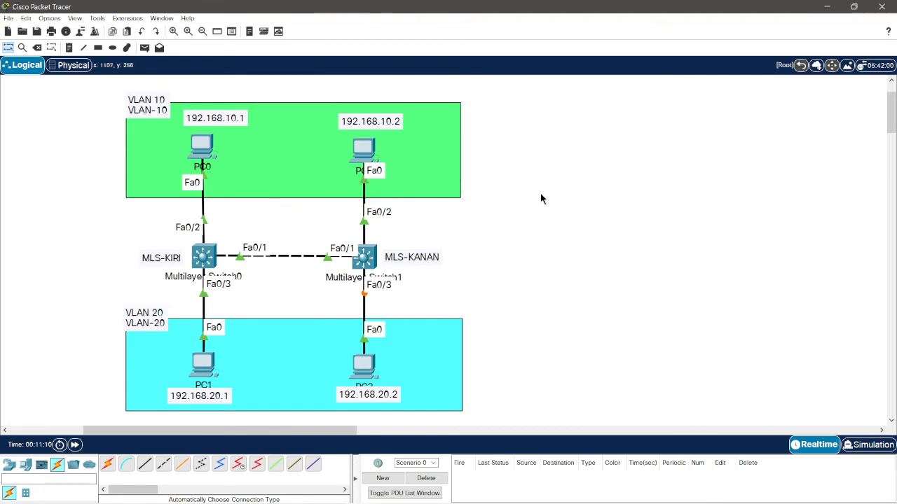
# Open the MLS-KIRI command line beside the topology and enter interface configuration for fa0/1.
pyautogui.click(214, 257)
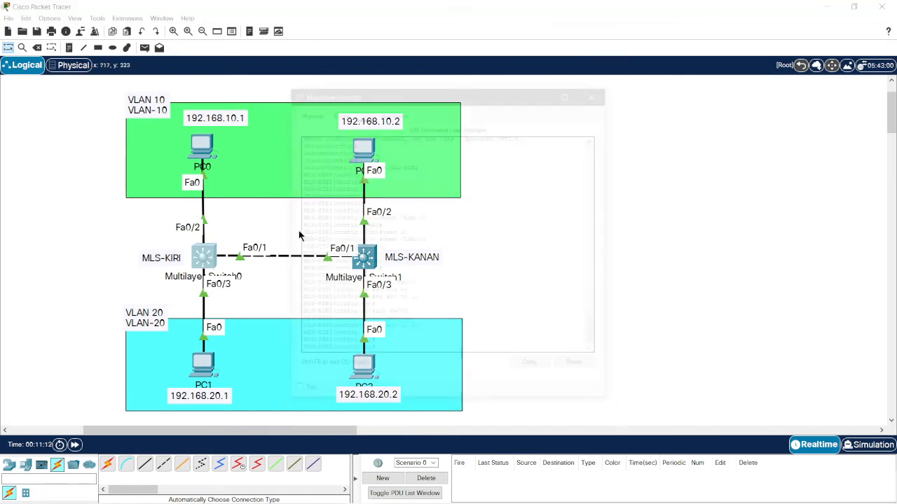
pyautogui.moveTo(506, 100); pyautogui.dragTo(716, 85)
pyautogui.press('Return')
pyautogui.press('Return')
pyautogui.press('Return')
pyautogui.press('Return')
pyautogui.press('Return')
pyautogui.press('Return')
pyautogui.press('Return')
pyautogui.press('Return')
pyautogui.press('Return')
pyautogui.press('Return')
pyautogui.press('Return')
pyautogui.press('Return')
pyautogui.press('Return')
pyautogui.press('Return')
pyautogui.press('Return')
pyautogui.press('Return')
pyautogui.press('Return')
pyautogui.press('Return')
pyautogui.press('Return')
pyautogui.press('Return')
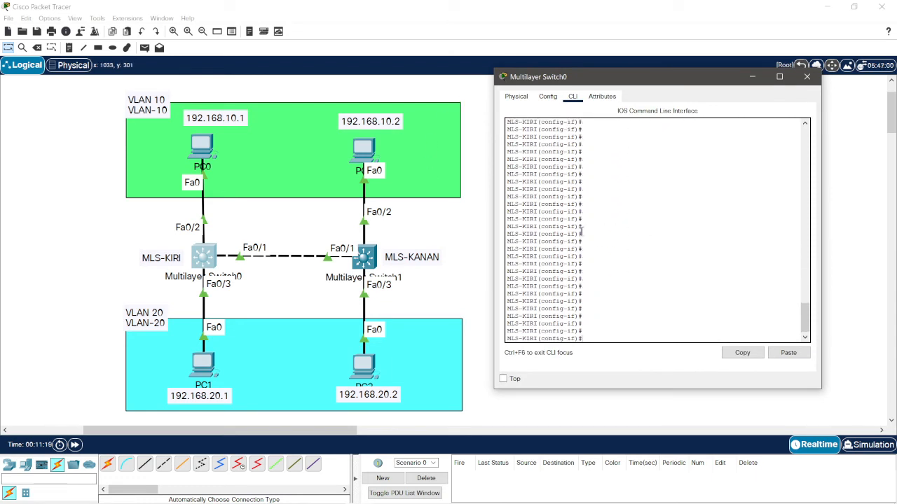
pyautogui.write('nterface fa0/1')
pyautogui.press('Return')
# Try to put fa0/1 on MLS-KIRI into trunk mode without setting an encapsulation, correcting the misspelled switchport command.
pyautogui.write('trunk')
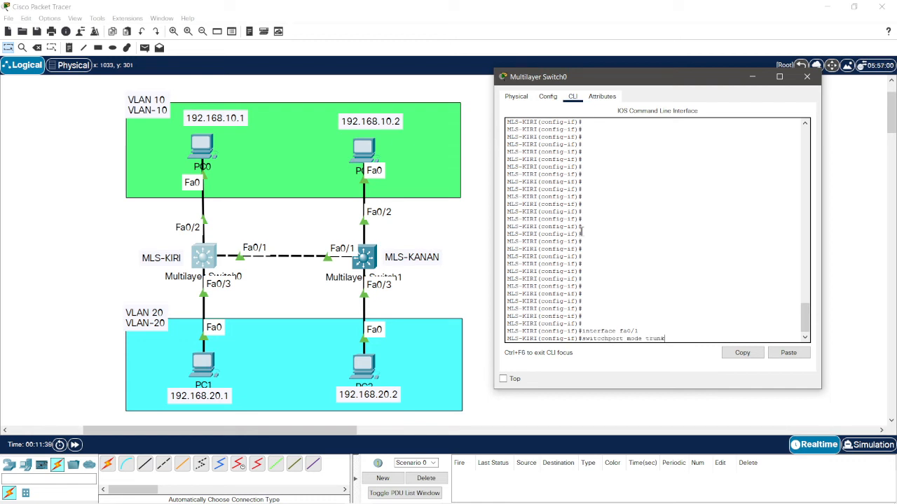
pyautogui.press('Return')
pyautogui.press('Up')
pyautogui.press('Left')
pyautogui.press('Left')
pyautogui.press('Left')
pyautogui.press('Left')
pyautogui.press('Left')
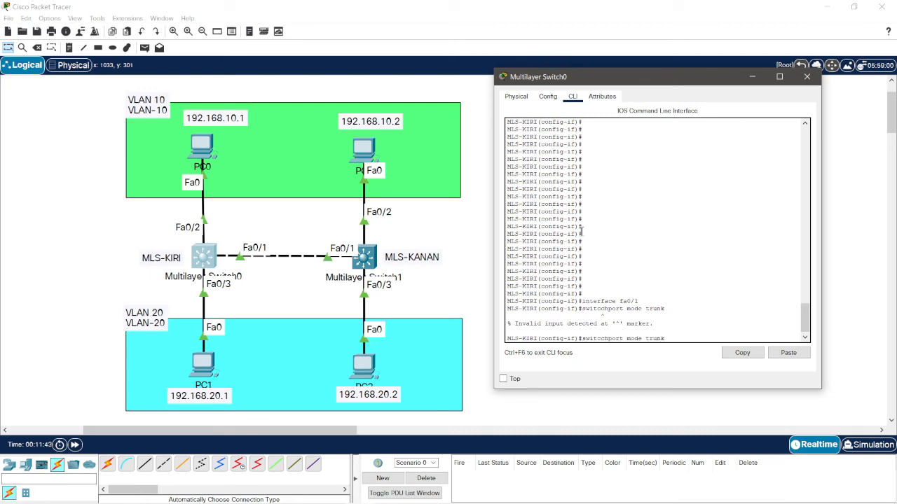
pyautogui.press('BackSpace')
pyautogui.press('Return')
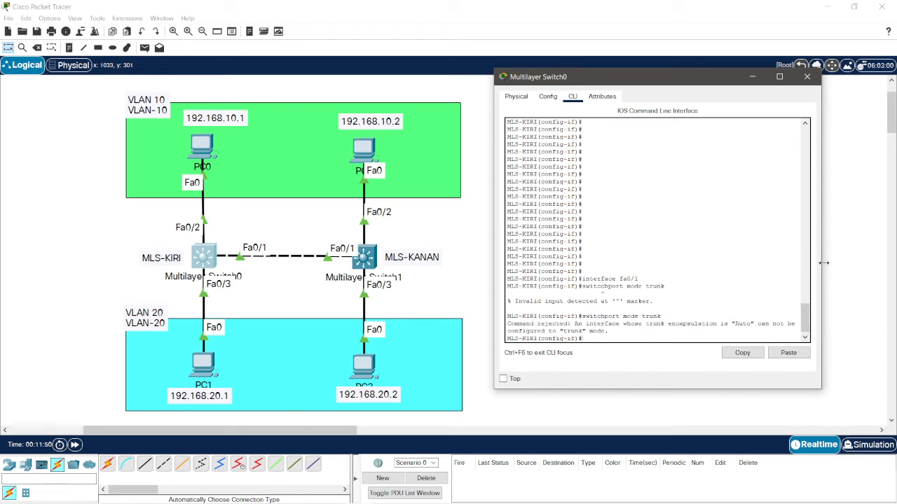
# Set fa0/1 on MLS-KIRI to dot1q trunk encapsulation and trunk mode, and close the switch window.
pyautogui.moveTo(823, 263); pyautogui.dragTo(861, 263)
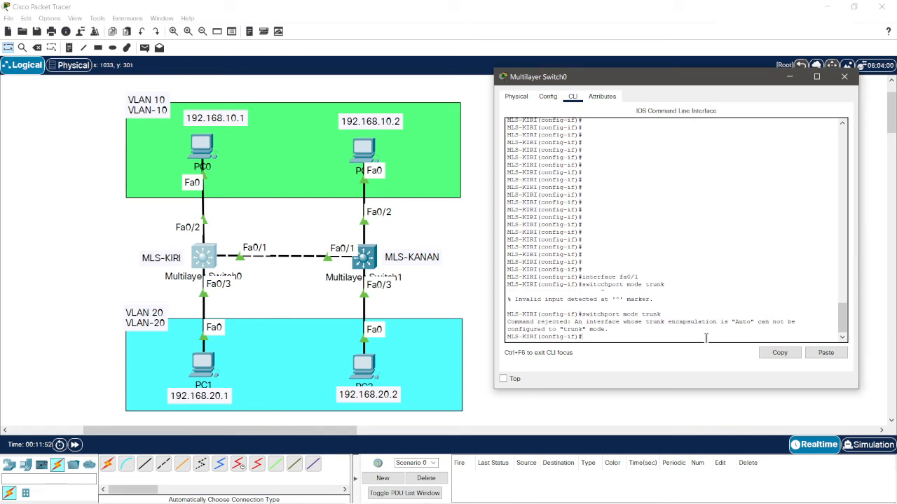
pyautogui.press('Return')
pyautogui.press('Return')
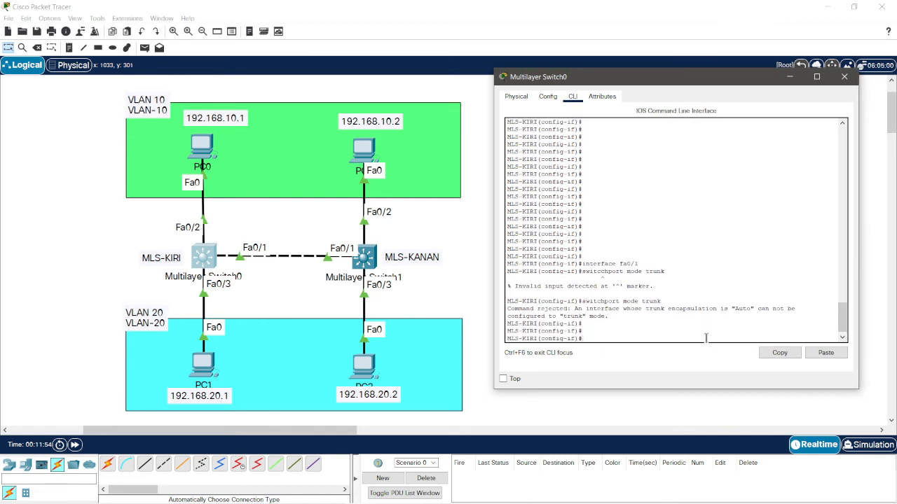
pyautogui.press('Return')
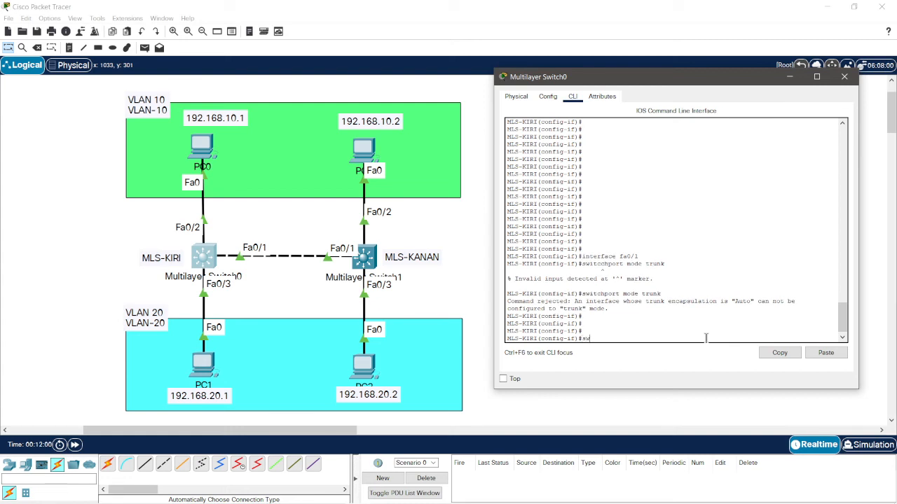
pyautogui.write('switchport trunk encapsulation dot1q')
pyautogui.press('Return')
pyautogui.write('swit')
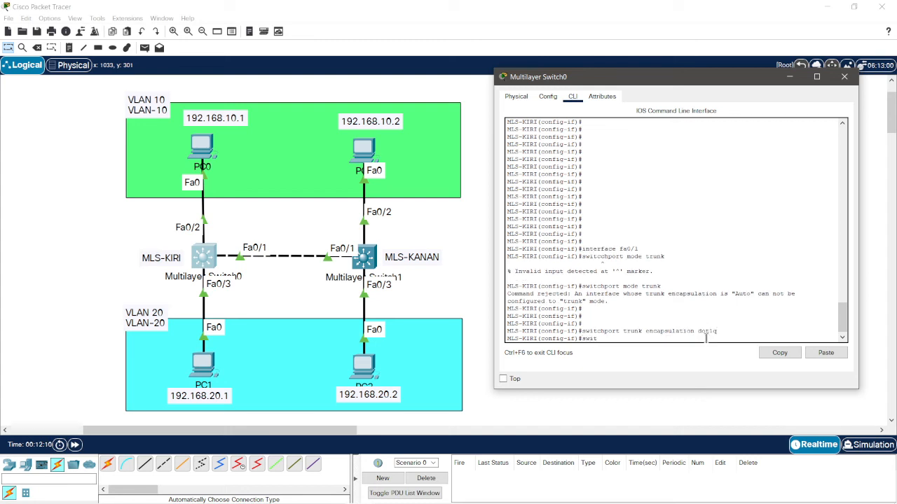
pyautogui.write('chport mode trunl')
pyautogui.press('Return')
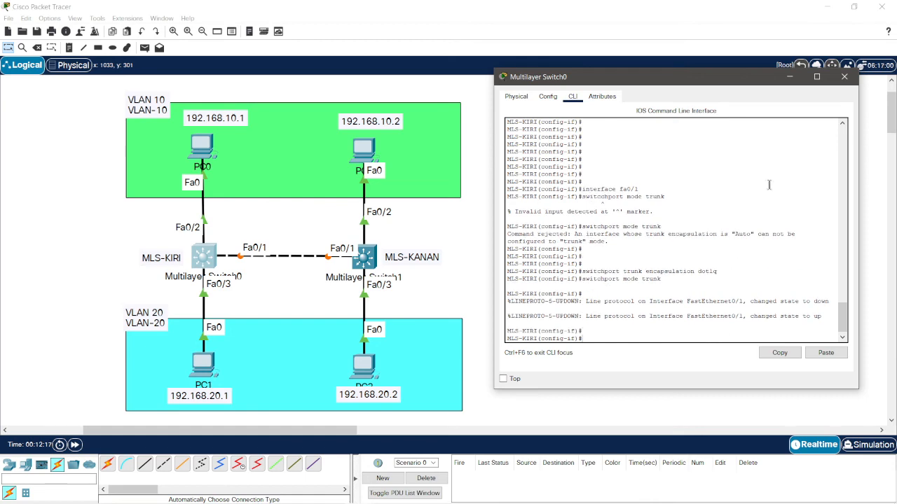
pyautogui.click(844, 76)
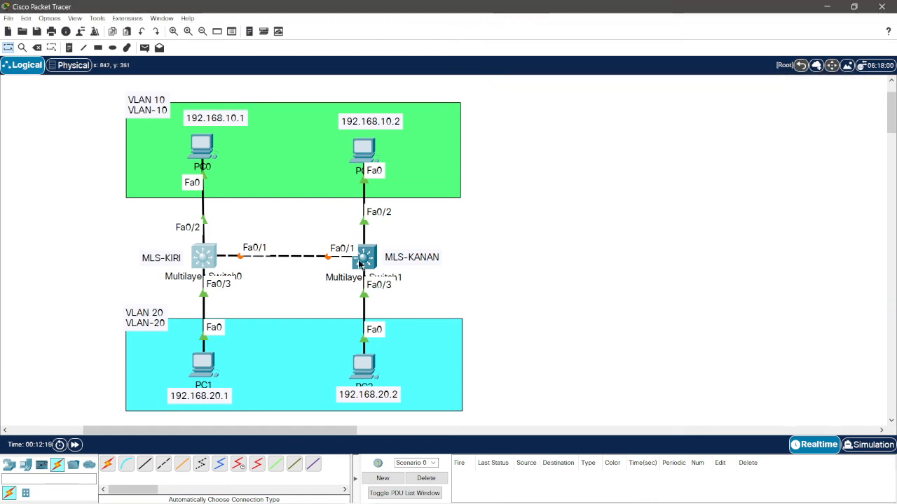
# On the MLS-KANAN command line, set the trunk encapsulation of fa0/1 to dot1q.
pyautogui.click(363, 257)
pyautogui.moveTo(459, 88); pyautogui.dragTo(701, 76)
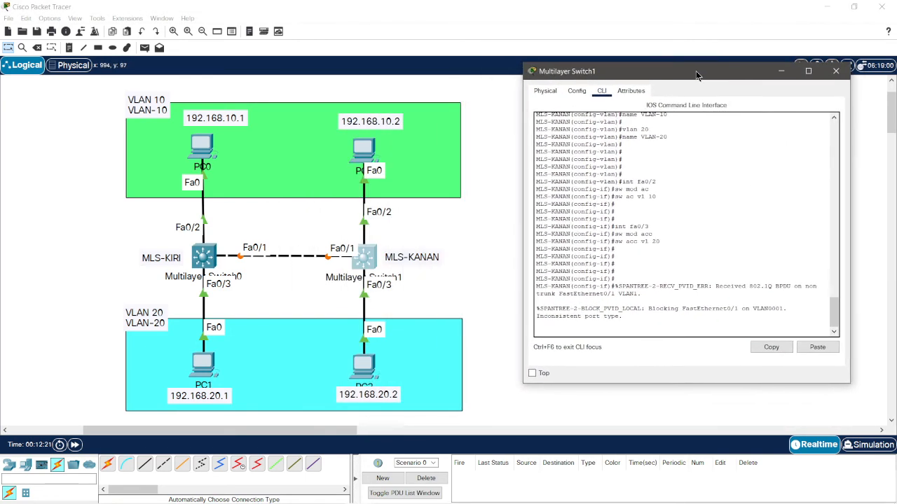
pyautogui.press('Return')
pyautogui.press('Return')
pyautogui.press('Return')
pyautogui.press('Return')
pyautogui.press('Return')
pyautogui.press('Return')
pyautogui.press('Return')
pyautogui.press('Return')
pyautogui.press('Return')
pyautogui.press('Return')
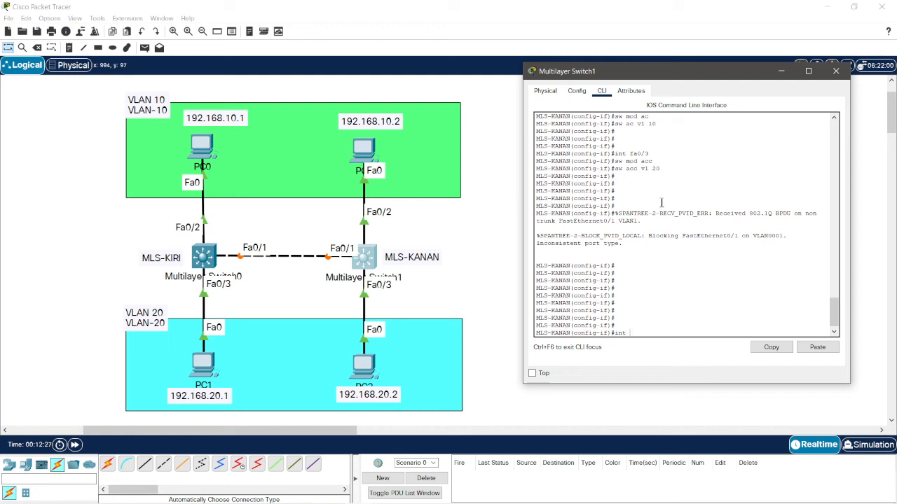
pyautogui.write('int fa0/1')
pyautogui.press('Return')
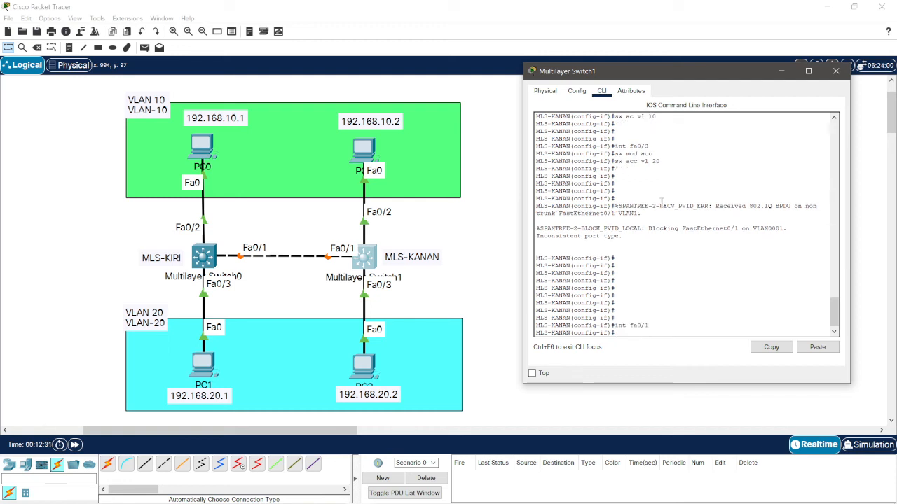
pyautogui.write('switchport trunk encapsulation do')
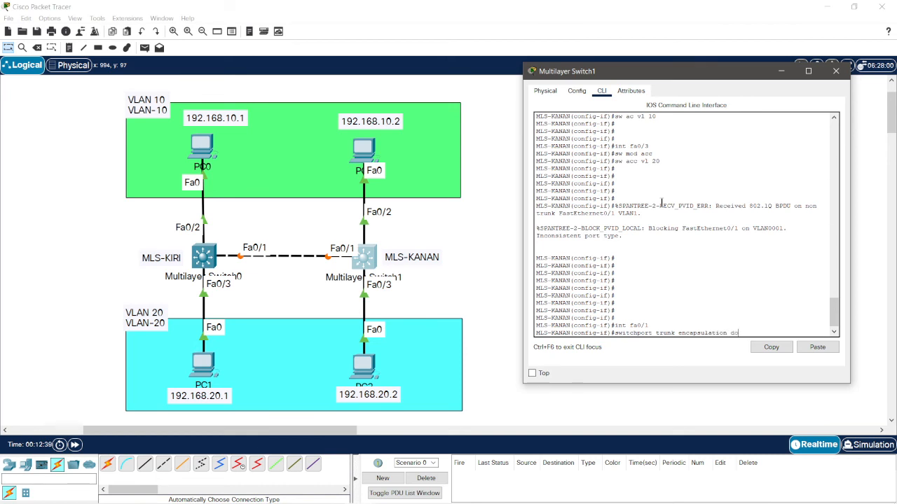
pyautogui.write('t1q')
pyautogui.press('Return')
# Set fa0/1 on MLS-KANAN to trunk mode, and close the switch window.
pyautogui.write('s')
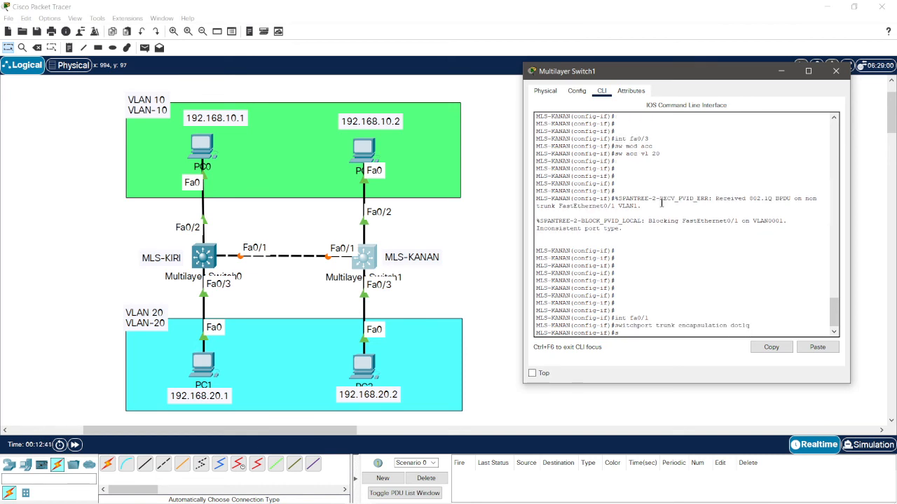
pyautogui.write('witchport mode trun')
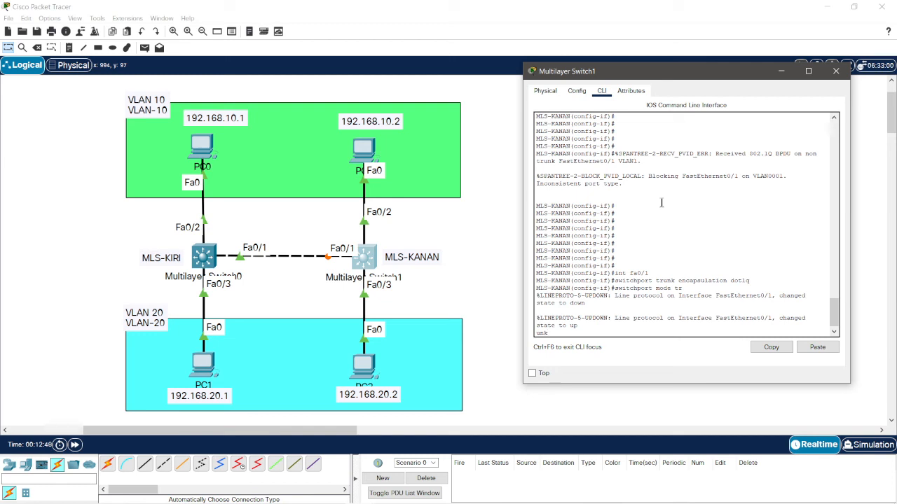
pyautogui.press('Return')
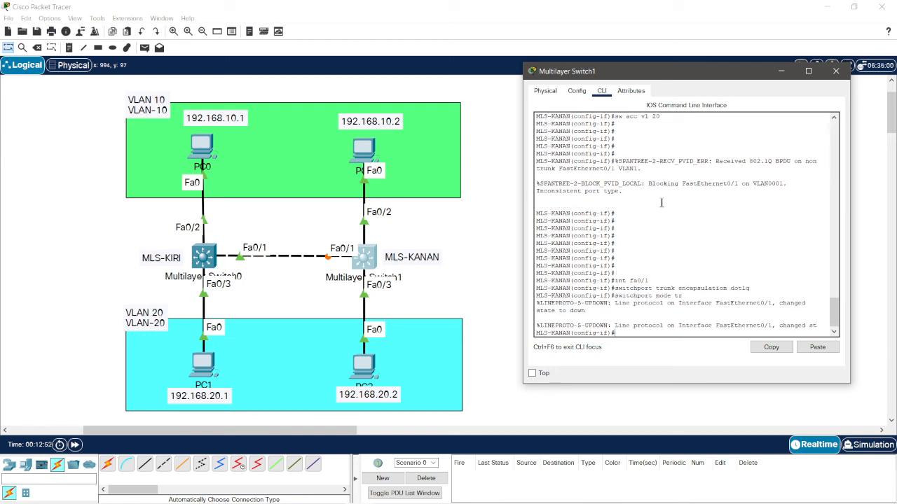
pyautogui.write('switchport mode trunk')
pyautogui.press('Return')
pyautogui.press('Return')
pyautogui.press('Return')
pyautogui.press('Return')
pyautogui.press('Return')
pyautogui.press('Return')
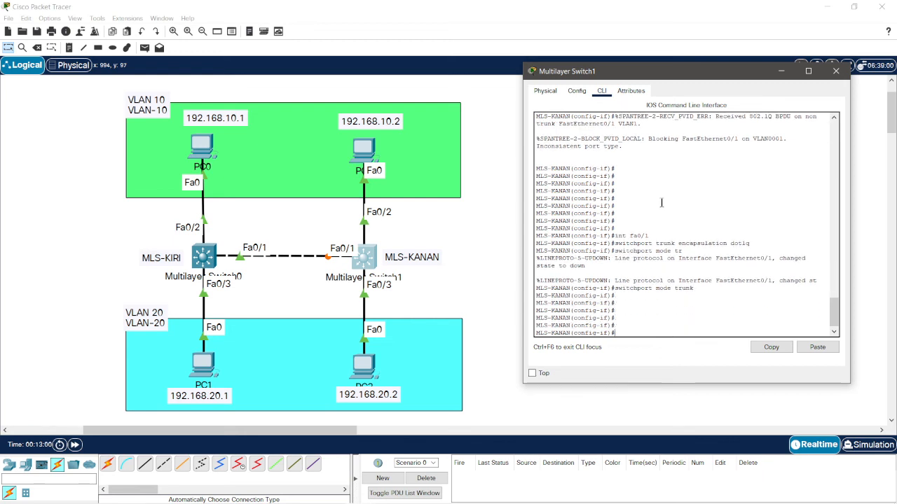
pyautogui.click(544, 214)
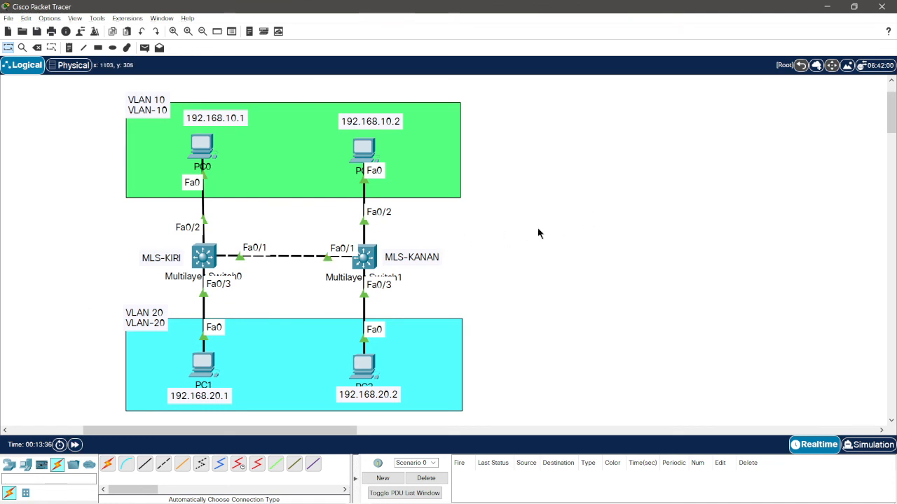
# Reopen the MLS-KANAN command line and display its trunk interfaces with do show interface trunk.
pyautogui.click(362, 265)
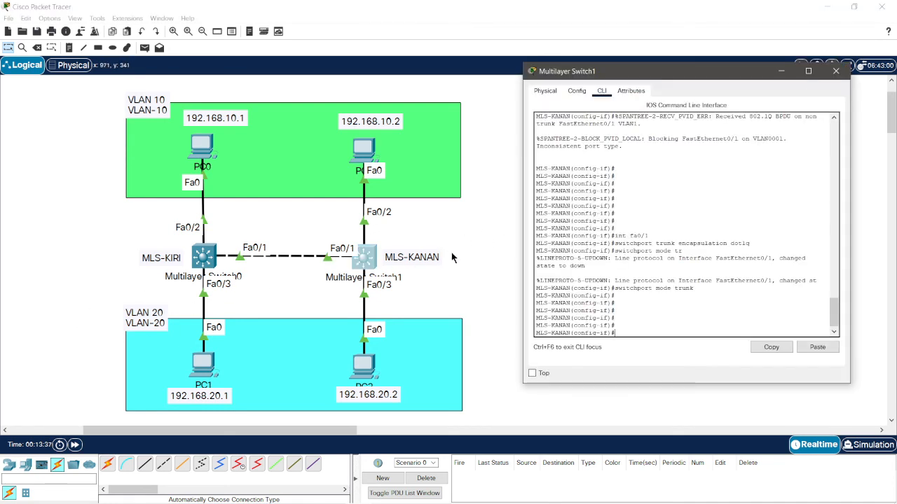
pyautogui.click(639, 313)
pyautogui.press('Return')
pyautogui.write('do')
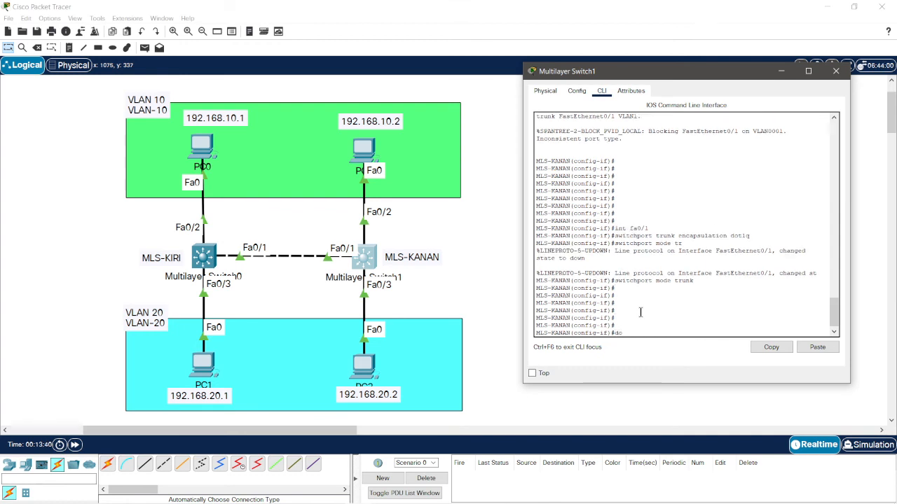
pyautogui.write(' show interface trunk')
pyautogui.press('Return')
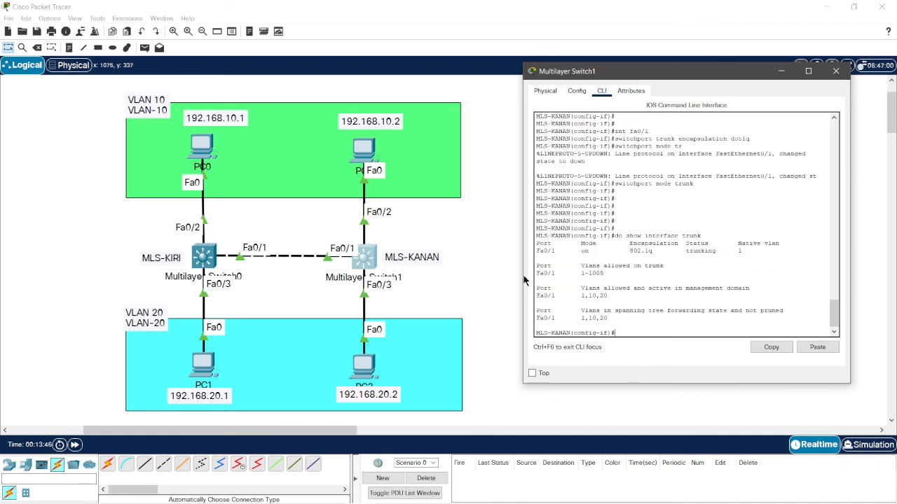
# Widen the MLS-KANAN window, examine the encapsulation and status of fa0/1 in the trunk listing, and close it.
pyautogui.moveTo(524, 280); pyautogui.dragTo(474, 280)
pyautogui.moveTo(694, 249); pyautogui.dragTo(580, 248)
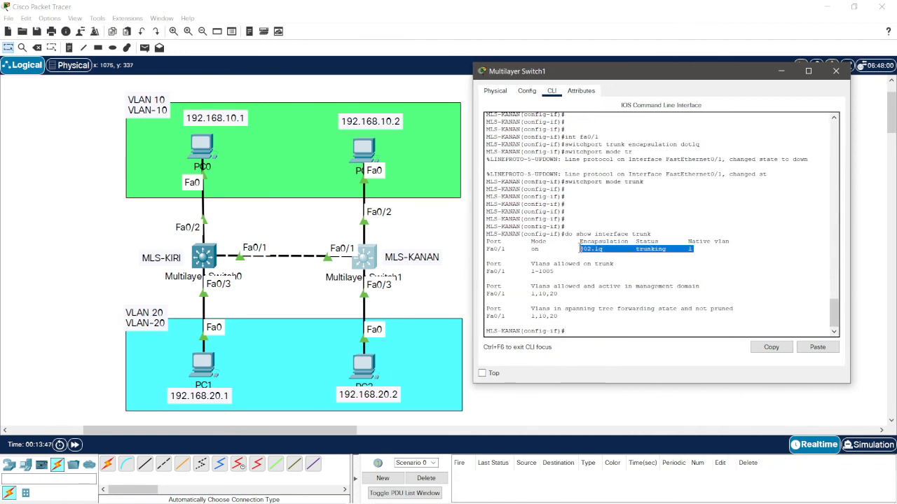
pyautogui.click(640, 248)
pyautogui.moveTo(635, 250); pyautogui.dragTo(669, 250)
pyautogui.click(669, 257)
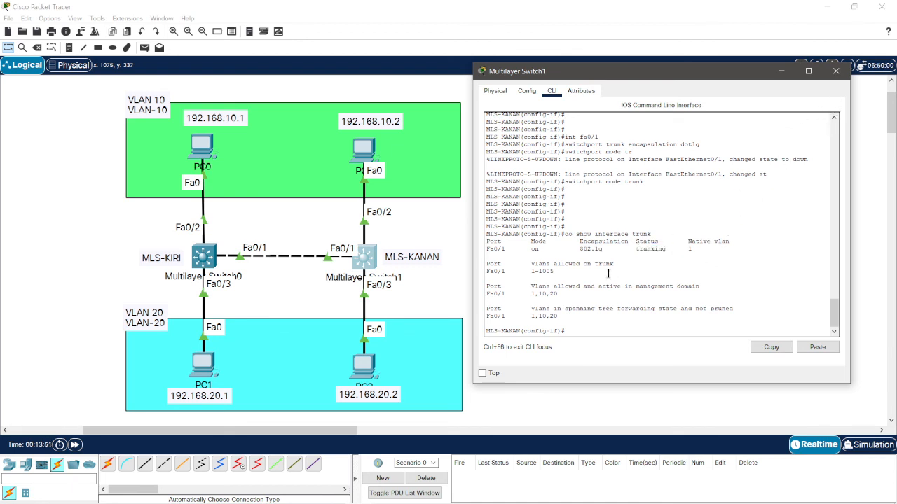
pyautogui.moveTo(569, 258); pyautogui.dragTo(618, 247)
pyautogui.doubleClick(582, 250)
pyautogui.click(836, 71)
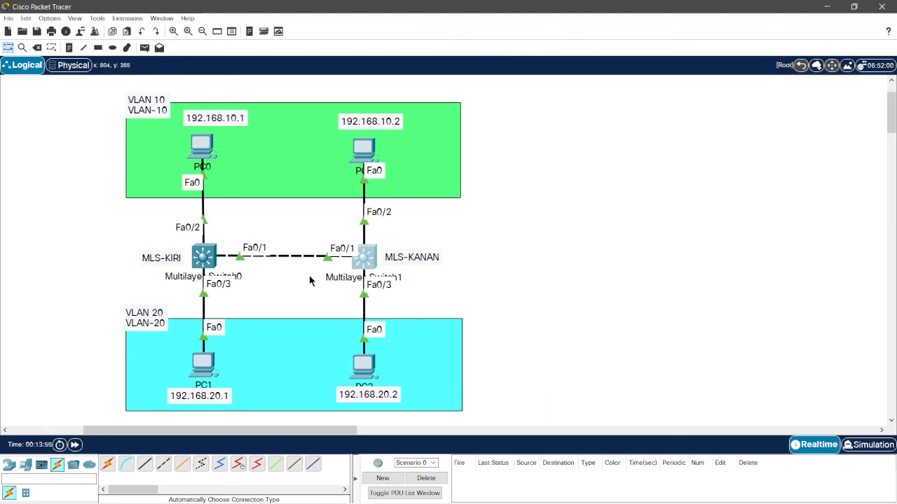
# Open the MLS-KIRI command line and display its trunk interfaces with do show interface trunk.
pyautogui.click(204, 256)
pyautogui.press('Return')
pyautogui.press('Return')
pyautogui.press('Return')
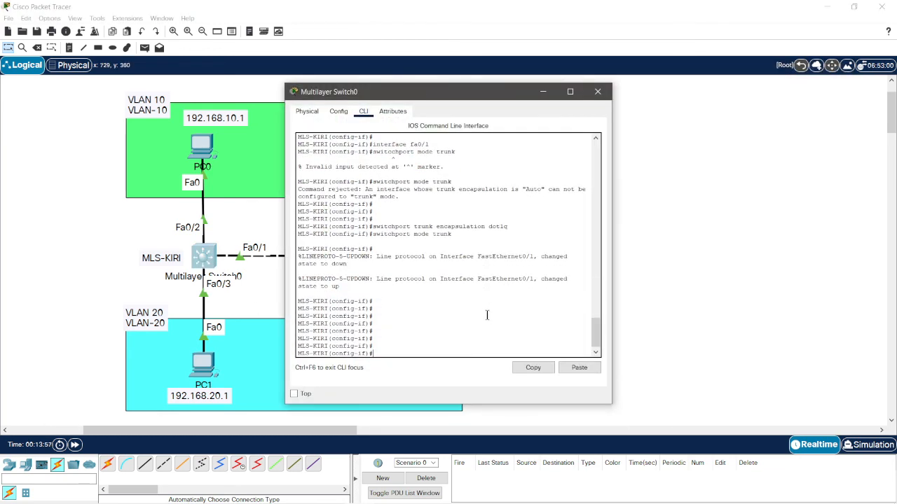
pyautogui.press('Return')
pyautogui.press('Return')
pyautogui.write('do show interface ')
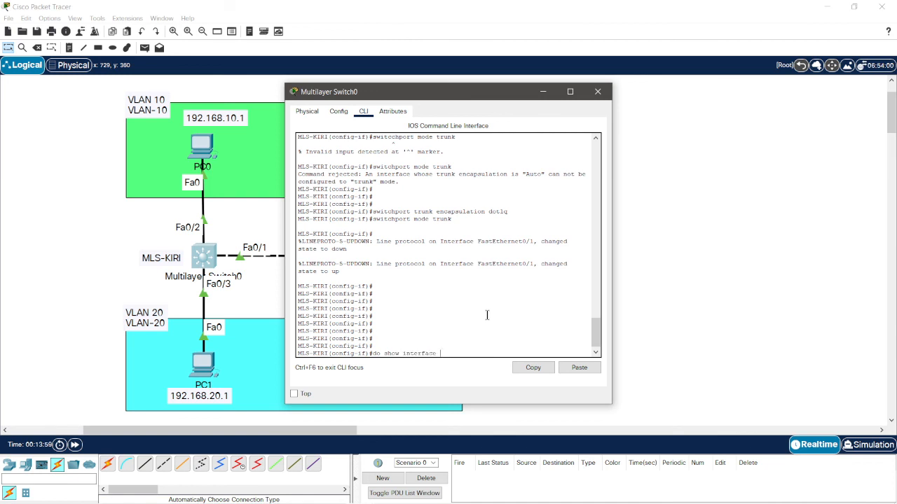
pyautogui.write('trunk')
pyautogui.press('Return')
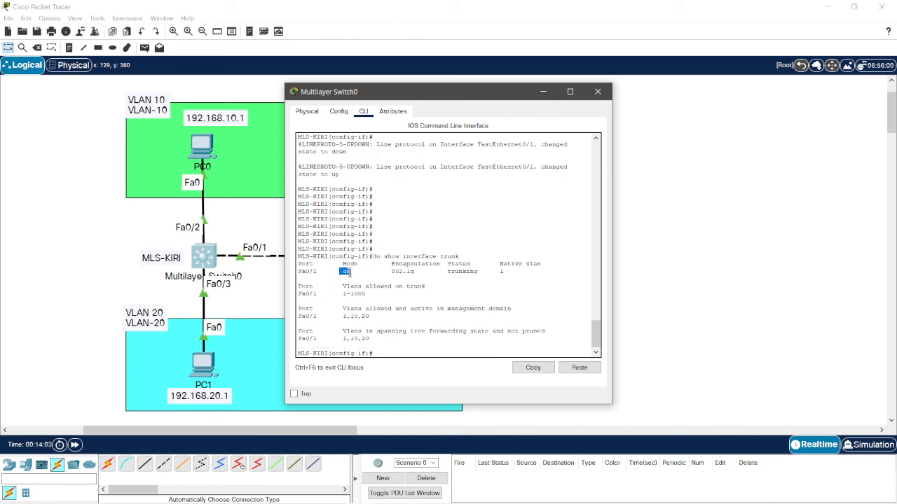
# Examine the mode, status and native VLAN of fa0/1 in the MLS-KIRI trunk listing, and close the switch window.
pyautogui.moveTo(447, 272); pyautogui.dragTo(485, 272)
pyautogui.moveTo(381, 281); pyautogui.dragTo(301, 256)
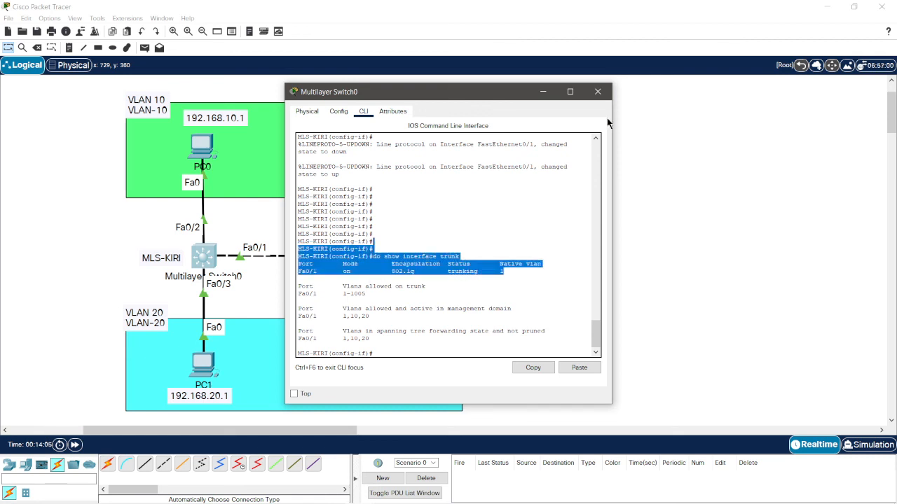
pyautogui.click(603, 91)
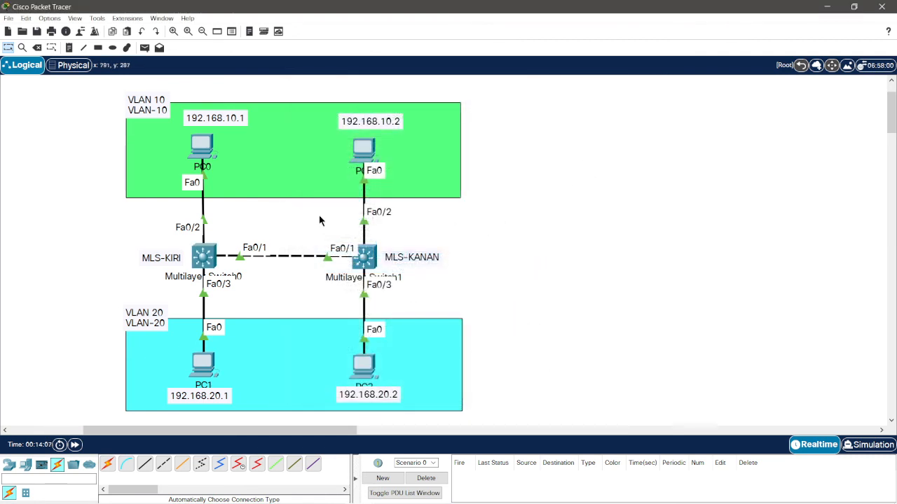
# Add a simple PDU from PC0 (192.168.10.1) to the VLAN 10 PC at 192.168.10.2 in Simulation mode.
pyautogui.click(144, 47)
pyautogui.click(207, 147)
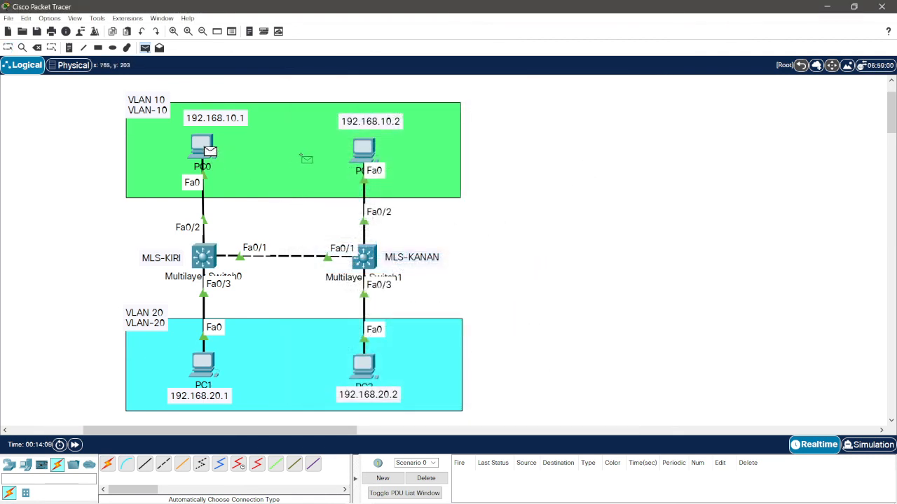
pyautogui.click(872, 448)
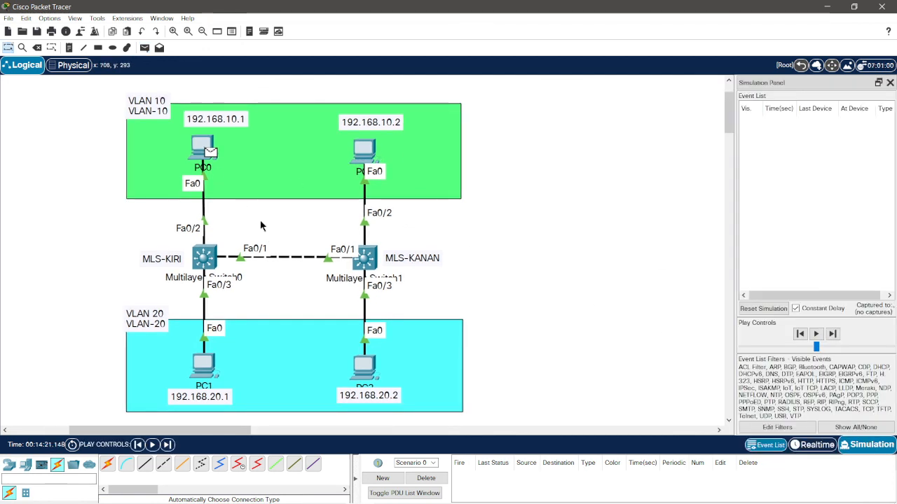
pyautogui.press('p')
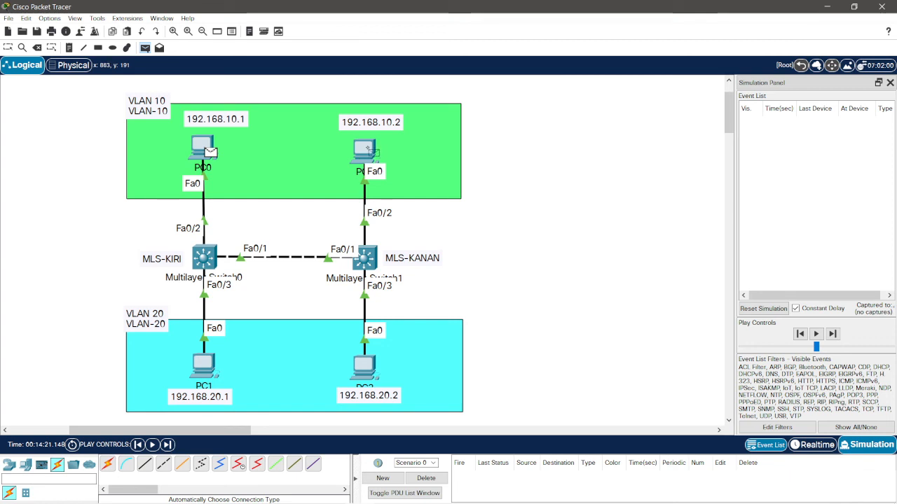
pyautogui.click(363, 149)
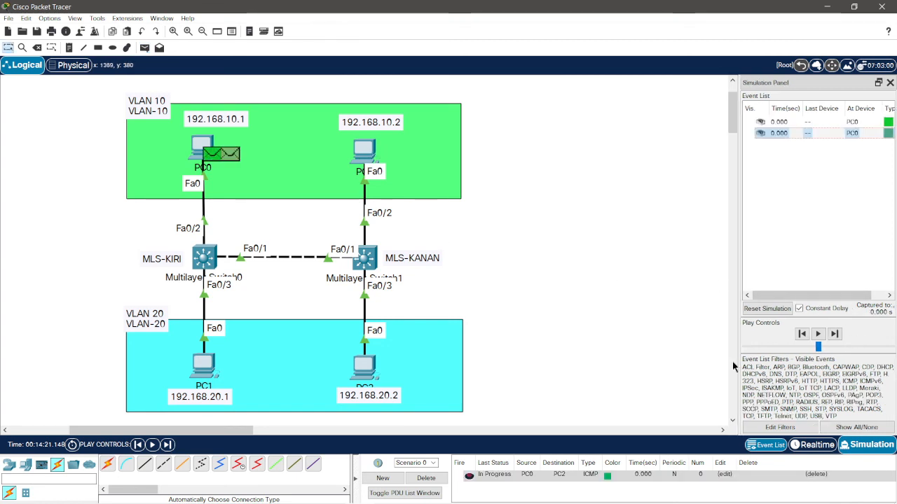
# Run the simulation event by event to trace the PDU between the VLAN 10 PCs, and return to Realtime mode.
pyautogui.click(818, 334)
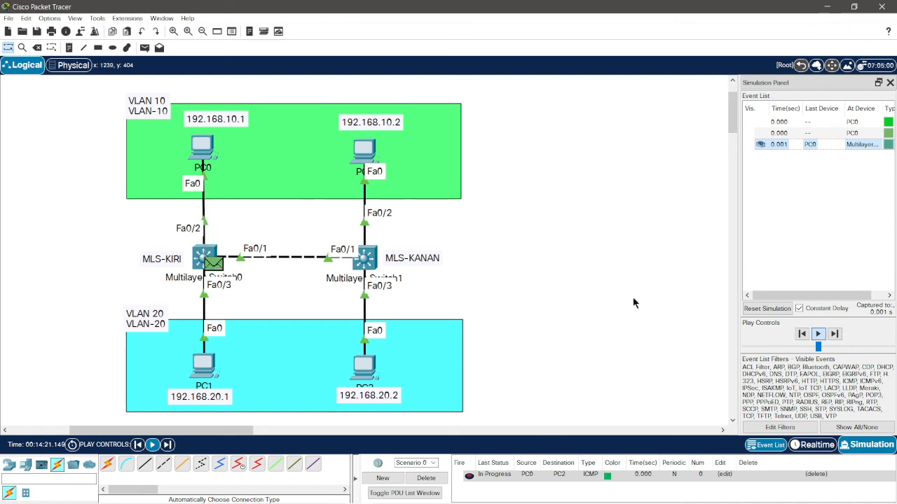
pyautogui.click(833, 335)
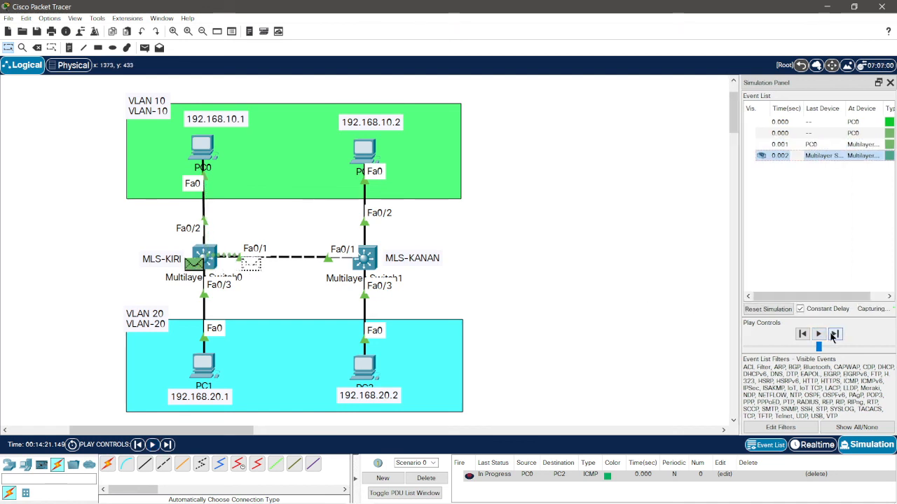
pyautogui.click(834, 335)
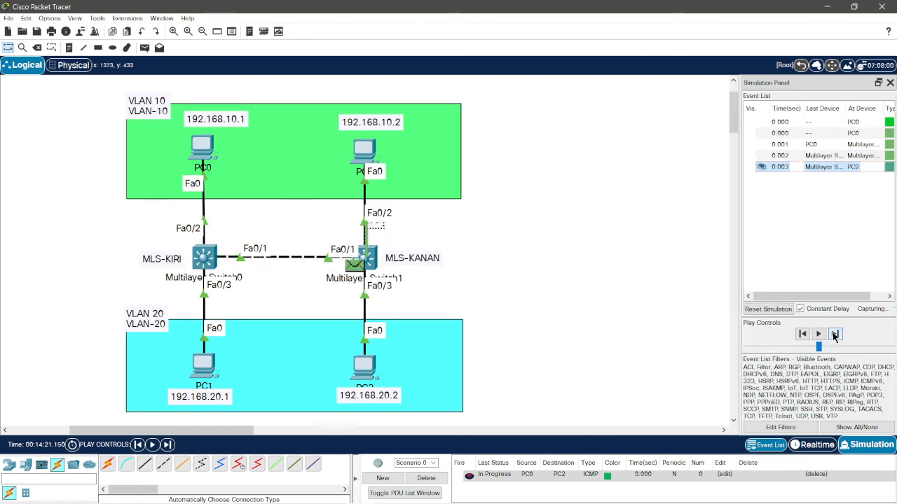
pyautogui.click(834, 335)
pyautogui.click(833, 336)
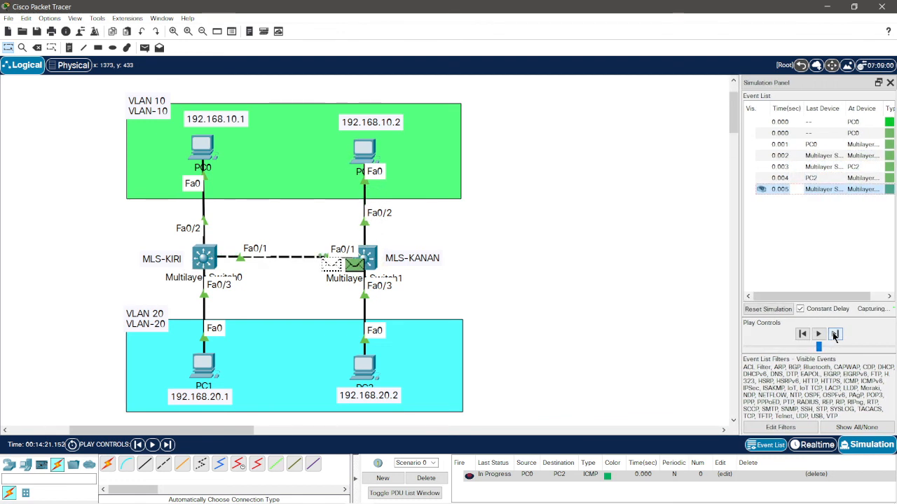
pyautogui.click(833, 336)
pyautogui.click(833, 336)
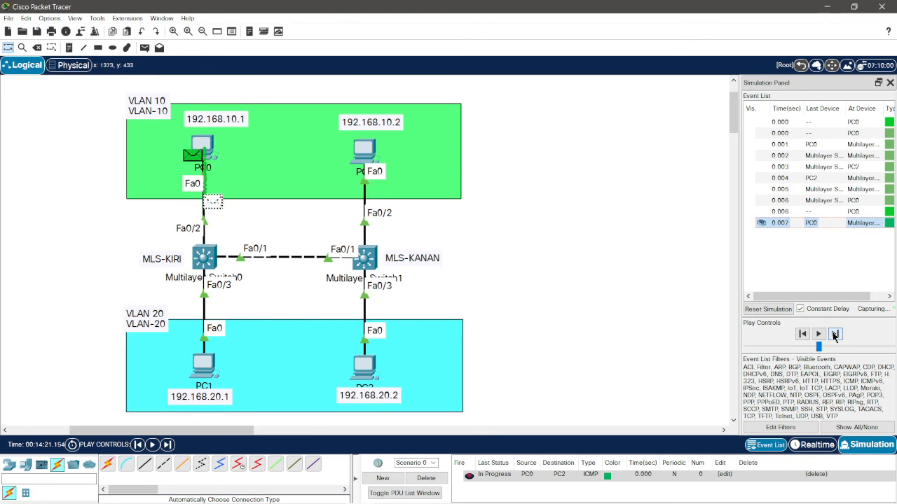
pyautogui.click(834, 336)
pyautogui.click(834, 335)
pyautogui.click(834, 335)
pyautogui.click(833, 336)
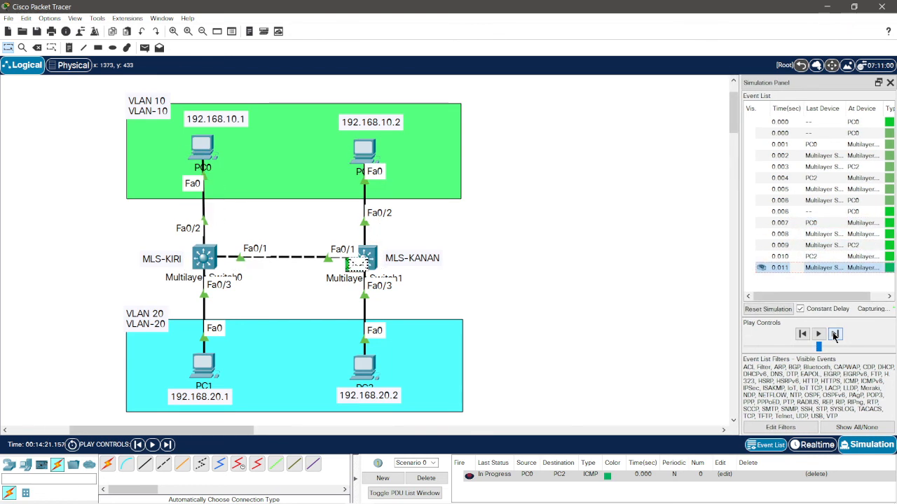
pyautogui.click(834, 335)
pyautogui.click(834, 335)
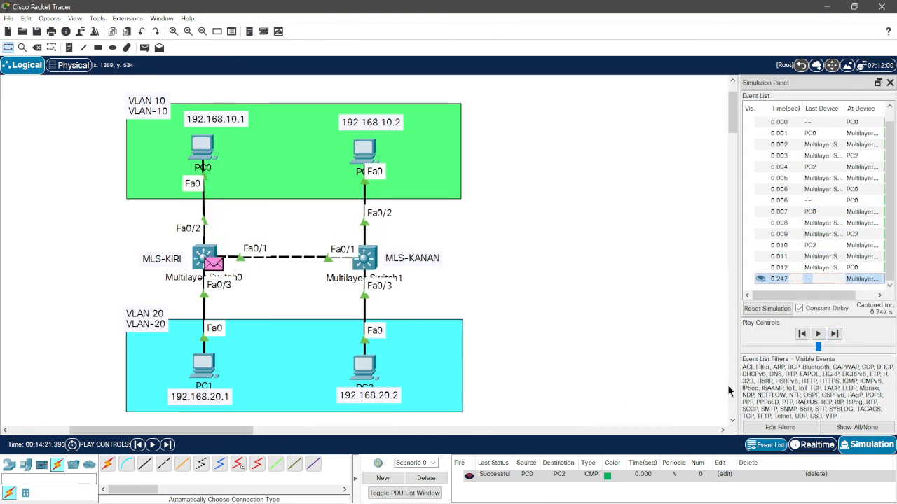
pyautogui.click(890, 83)
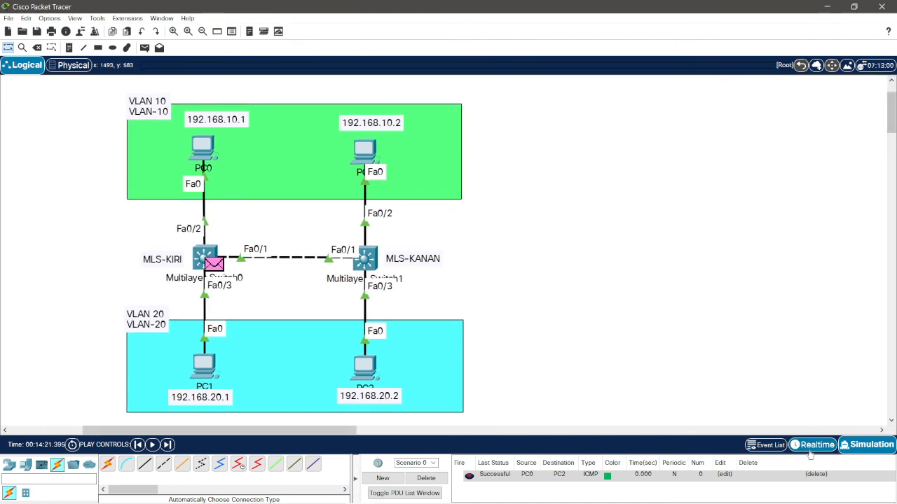
pyautogui.click(817, 446)
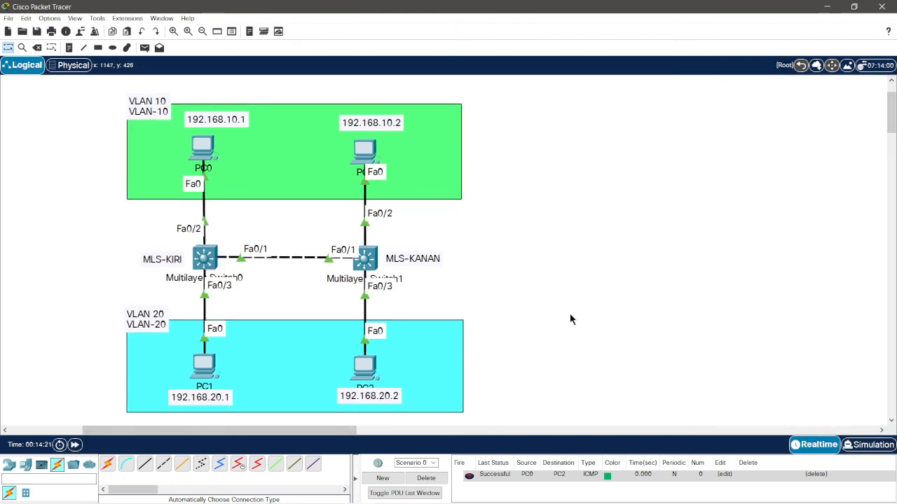
# Send a simple PDU from PC1 (192.168.20.1) to the VLAN 20 PC at 192.168.20.2 in Realtime mode, and delete the scenario.
pyautogui.press('p')
pyautogui.click(203, 366)
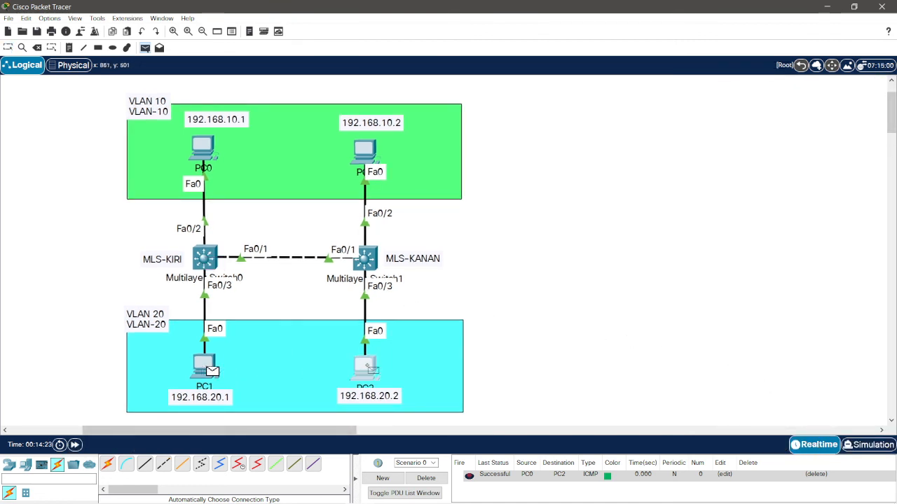
pyautogui.click(365, 365)
pyautogui.click(426, 479)
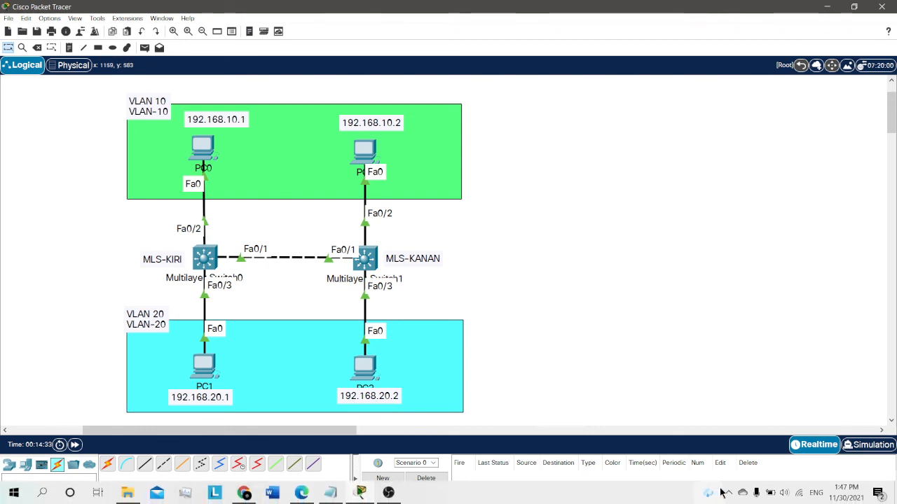
# Switch to Notepad and review the MLS trunk notes with the fa0/1 trunk configuration commands.
pyautogui.click(345, 499)
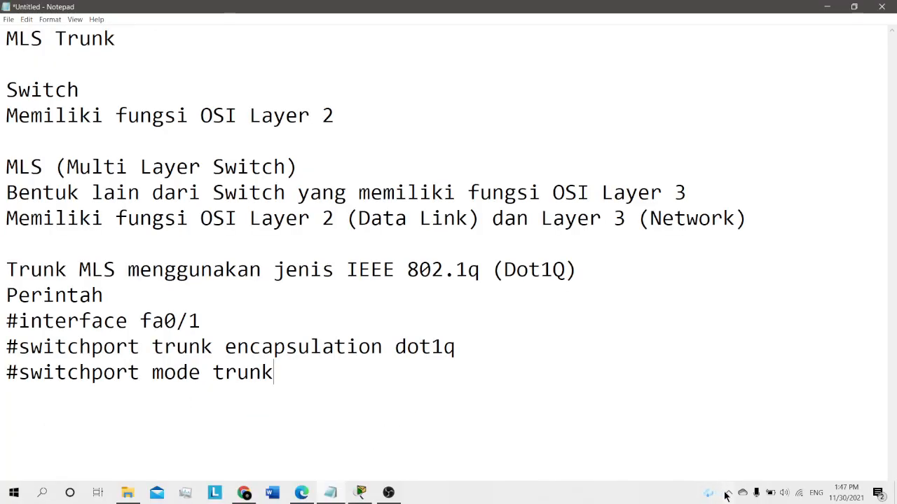
pyautogui.click(728, 494)
pyautogui.rightClick(728, 447)
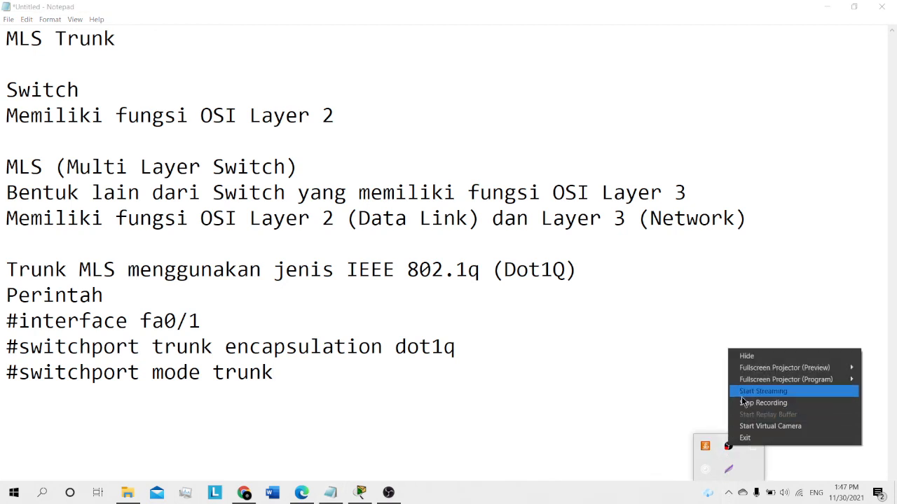